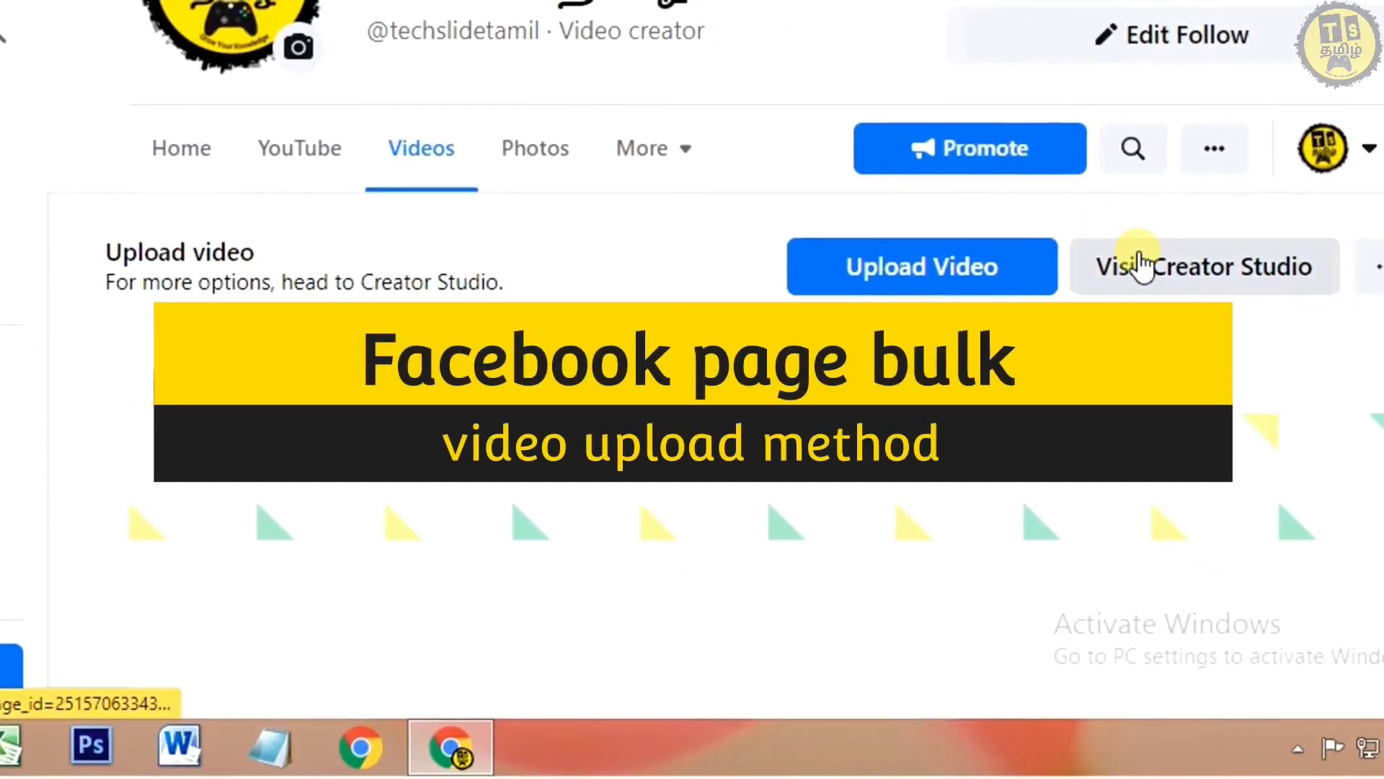
# - Visit Creator Studio from the page's Videos section and open the file chooser for uploading multiple videos
pyautogui.click(1141, 264)
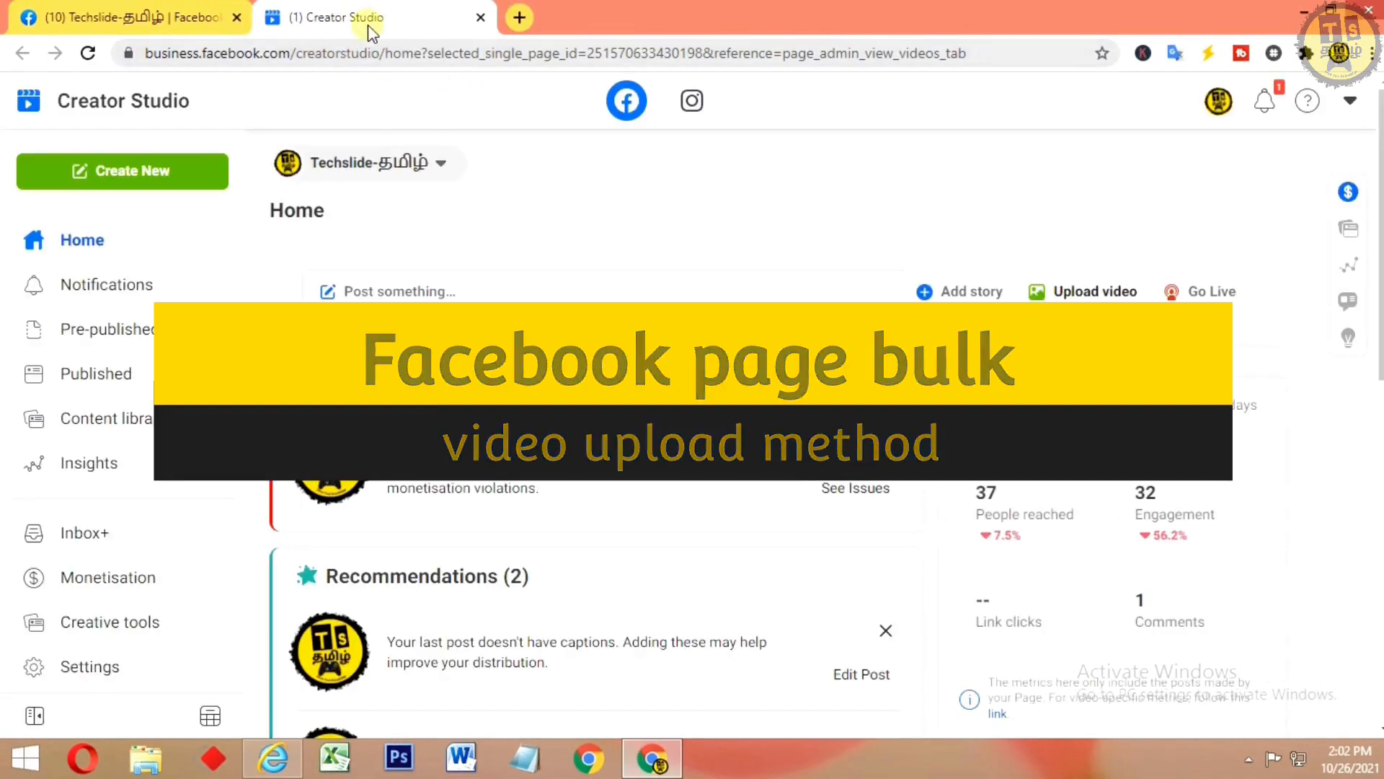
pyautogui.click(173, 17)
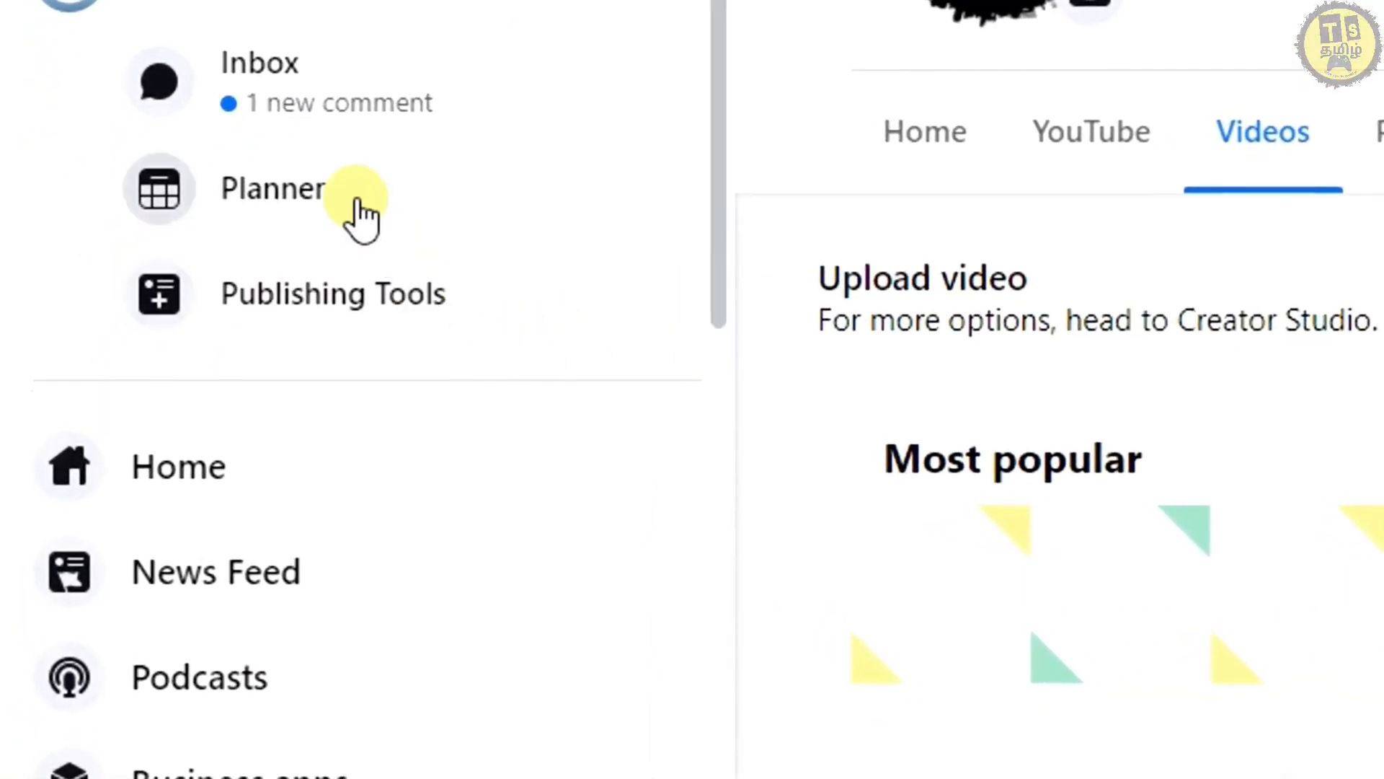
pyautogui.scroll(-5, 253, 457)
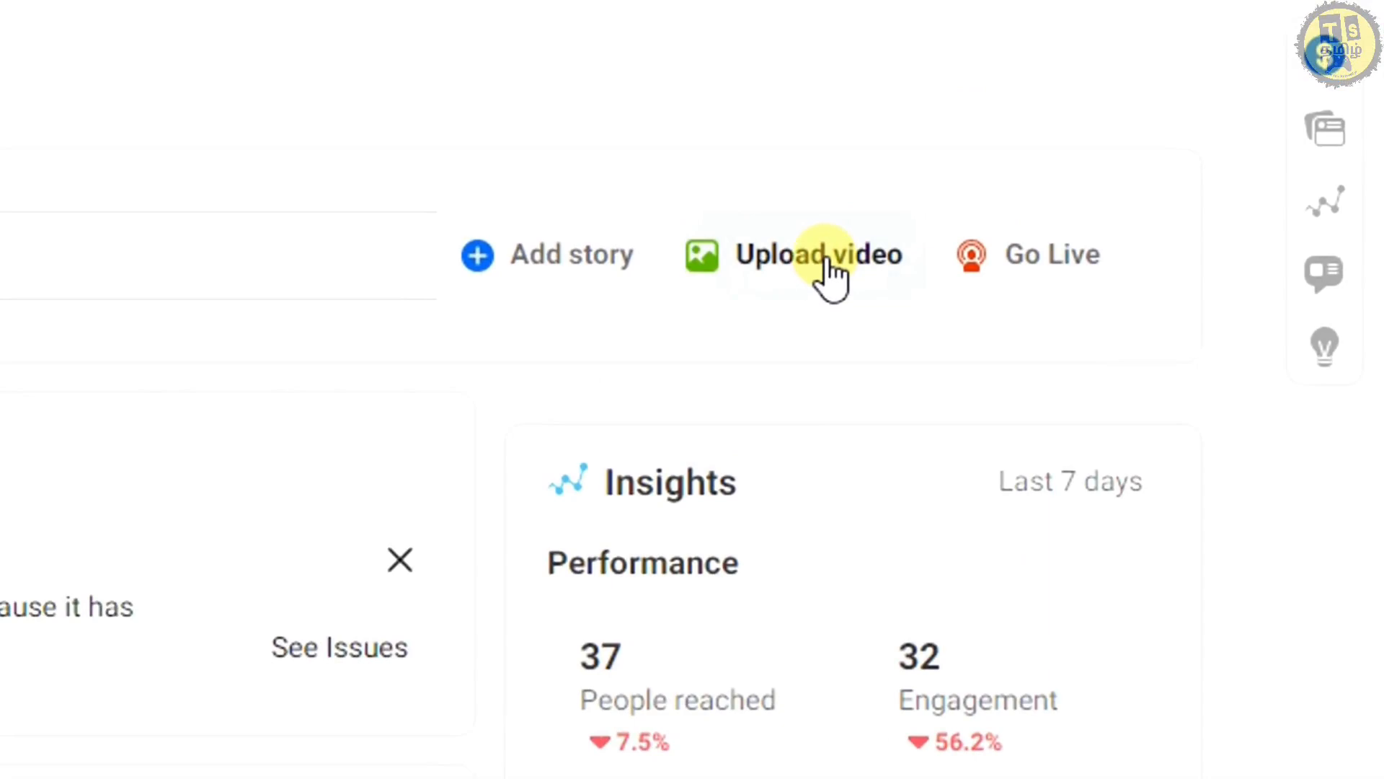
pyautogui.click(827, 261)
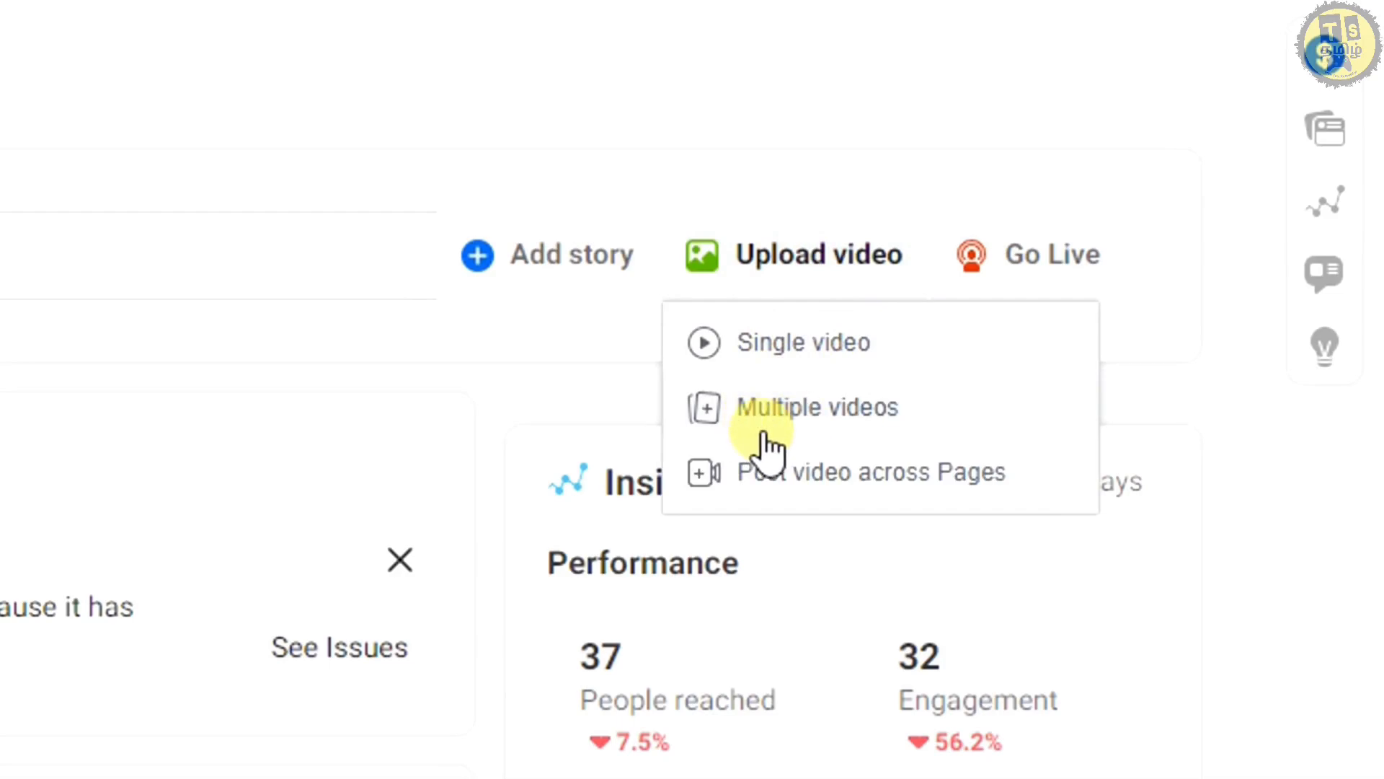
pyautogui.click(806, 429)
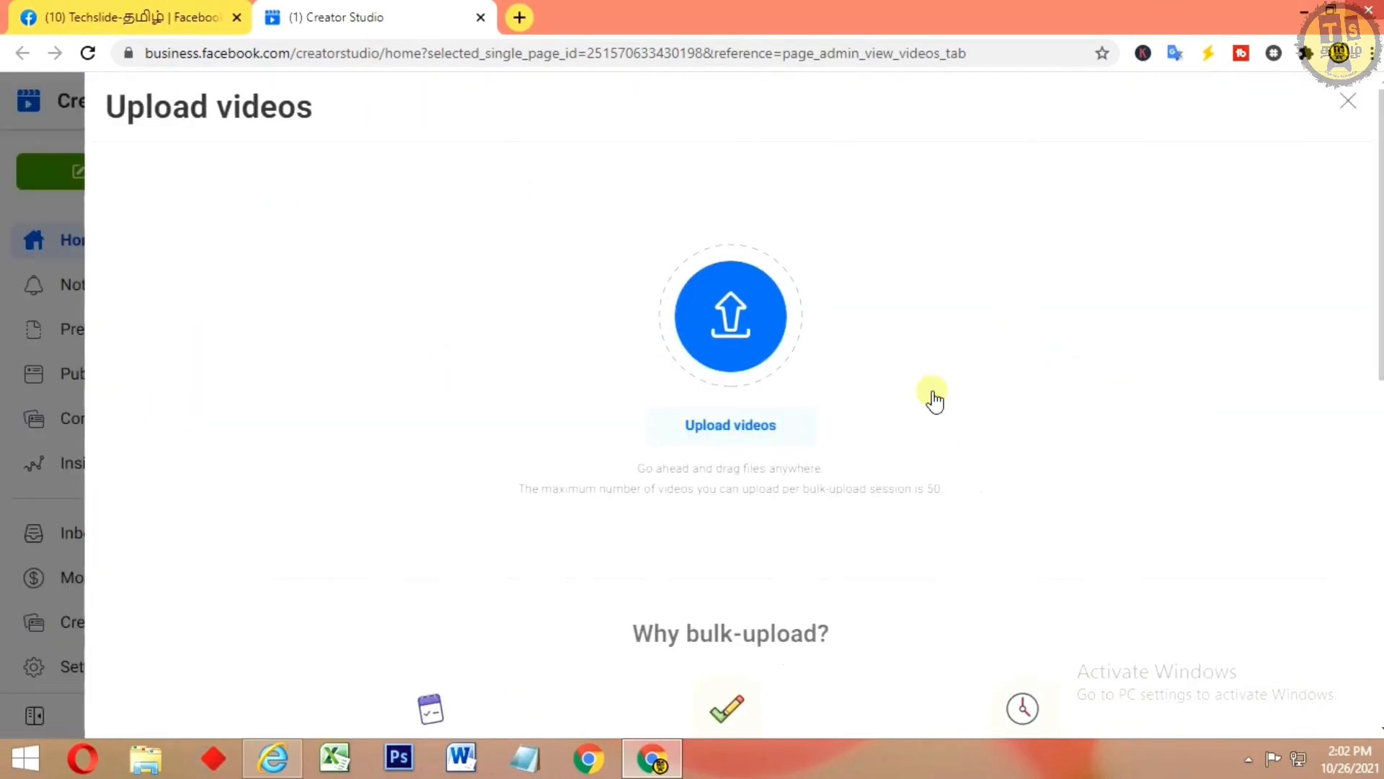
pyautogui.click(710, 432)
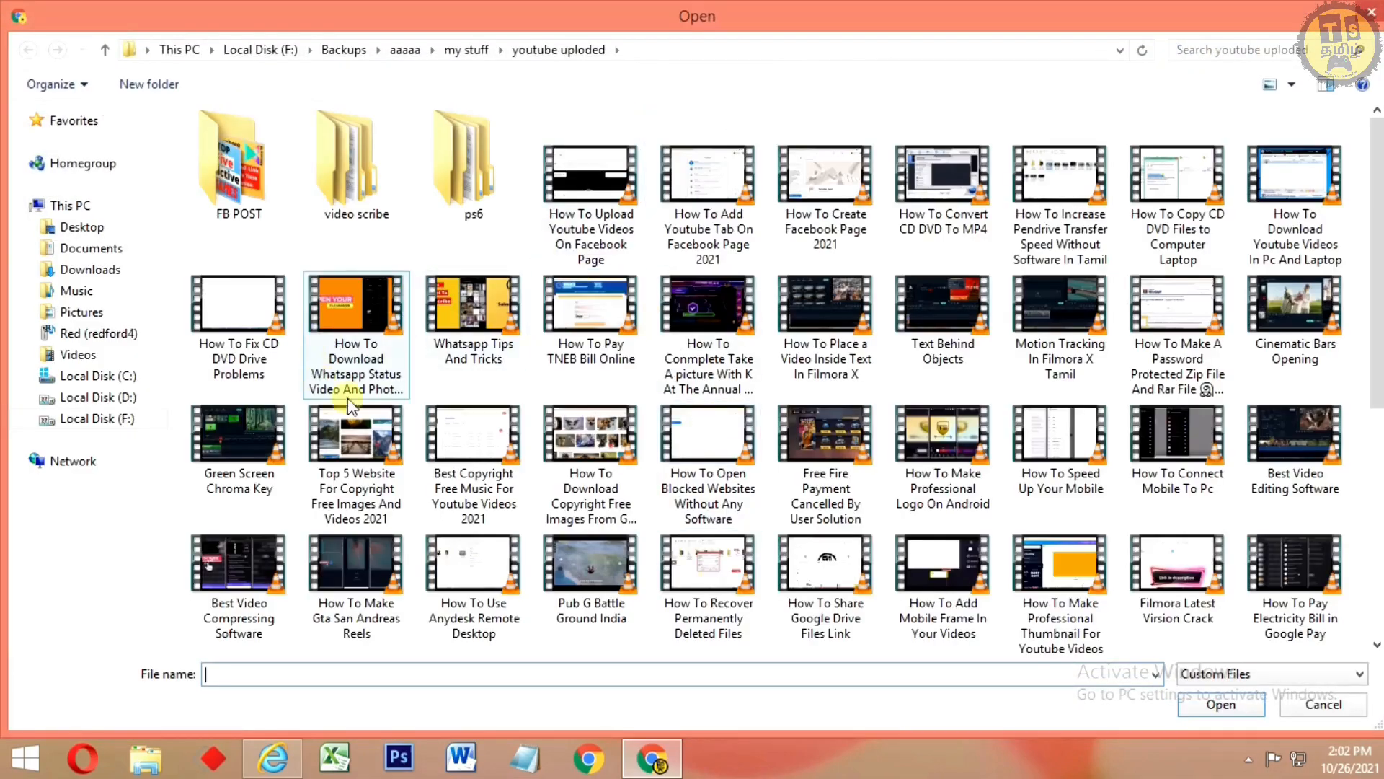
# - Try a different sort order for the videos in the youtube uploded folder, and restore the original order
pyautogui.click(847, 406)
pyautogui.scroll(-5, 846, 406)
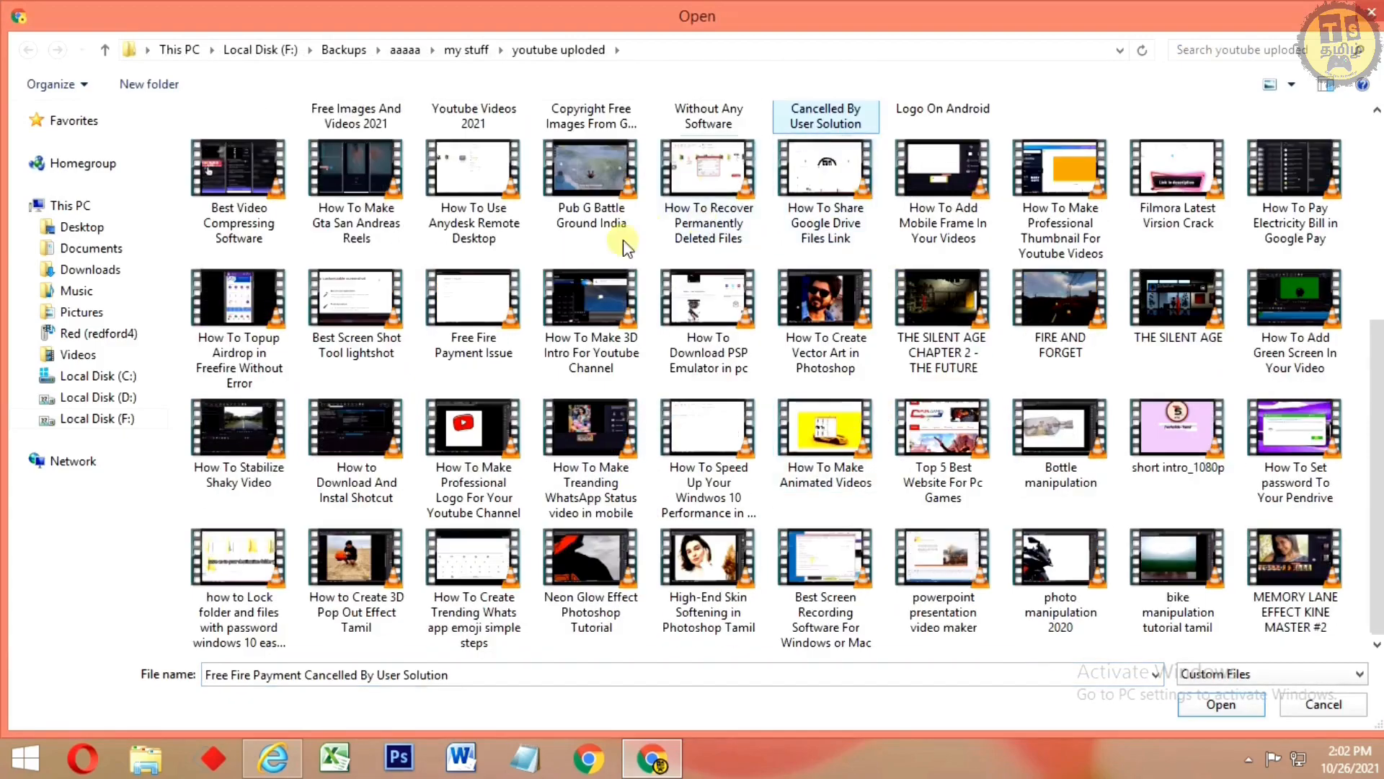
pyautogui.rightClick(1003, 637)
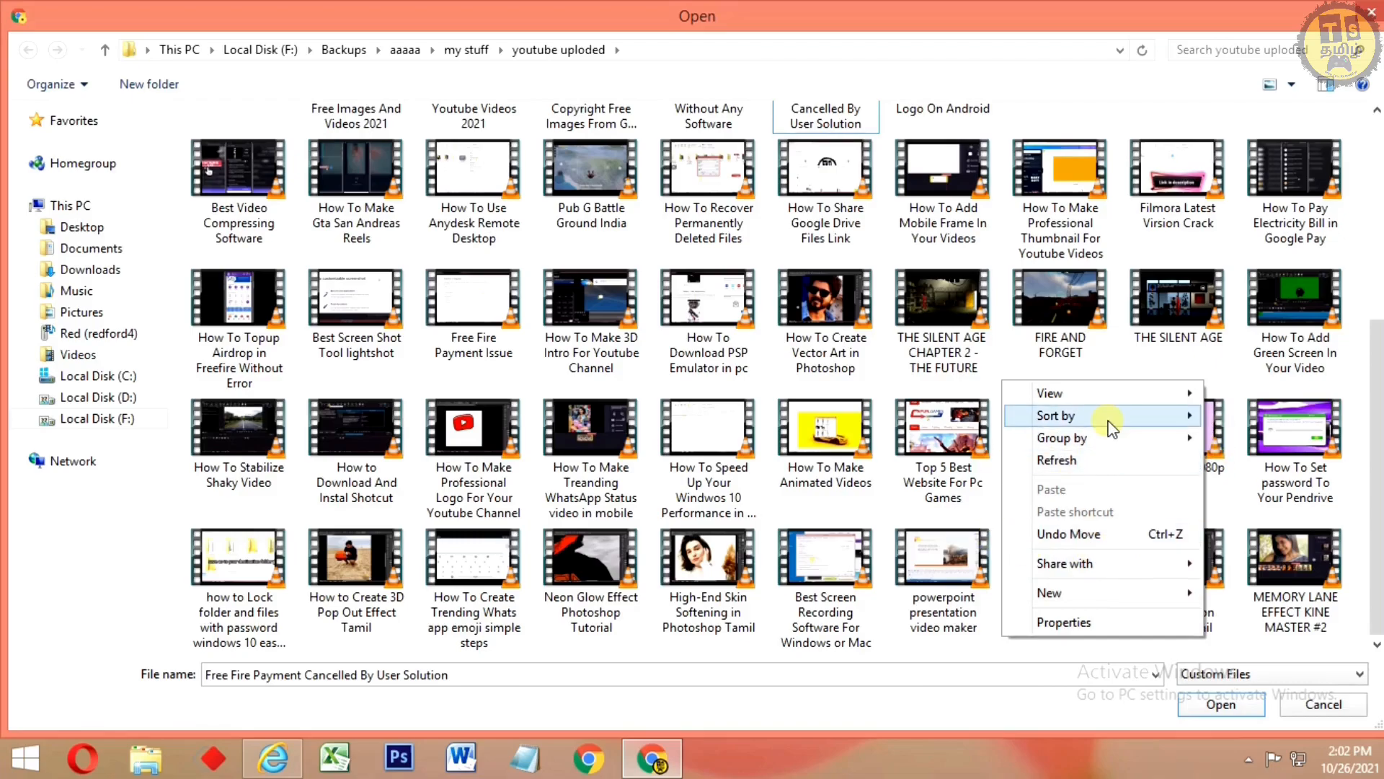
pyautogui.moveTo(1107, 419)
pyautogui.click(1266, 438)
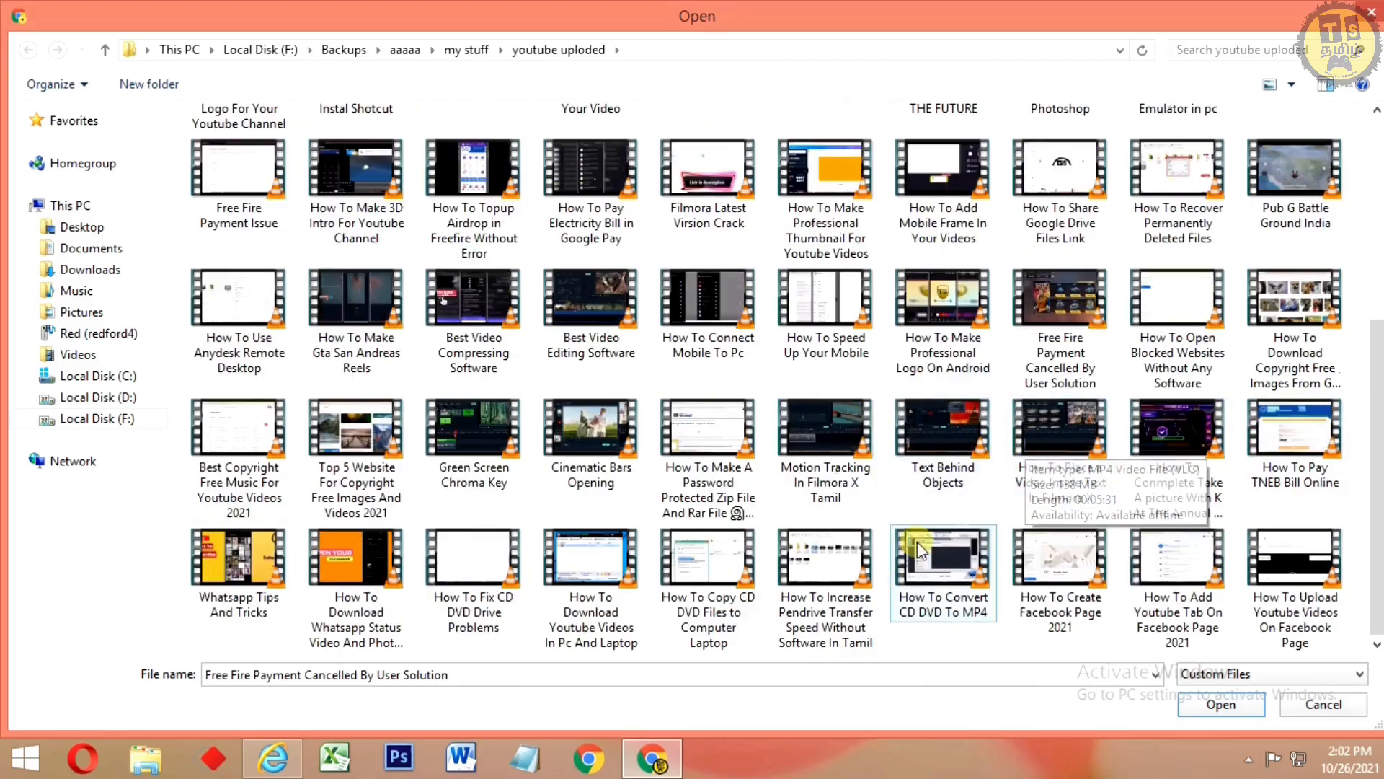
pyautogui.rightClick(1006, 635)
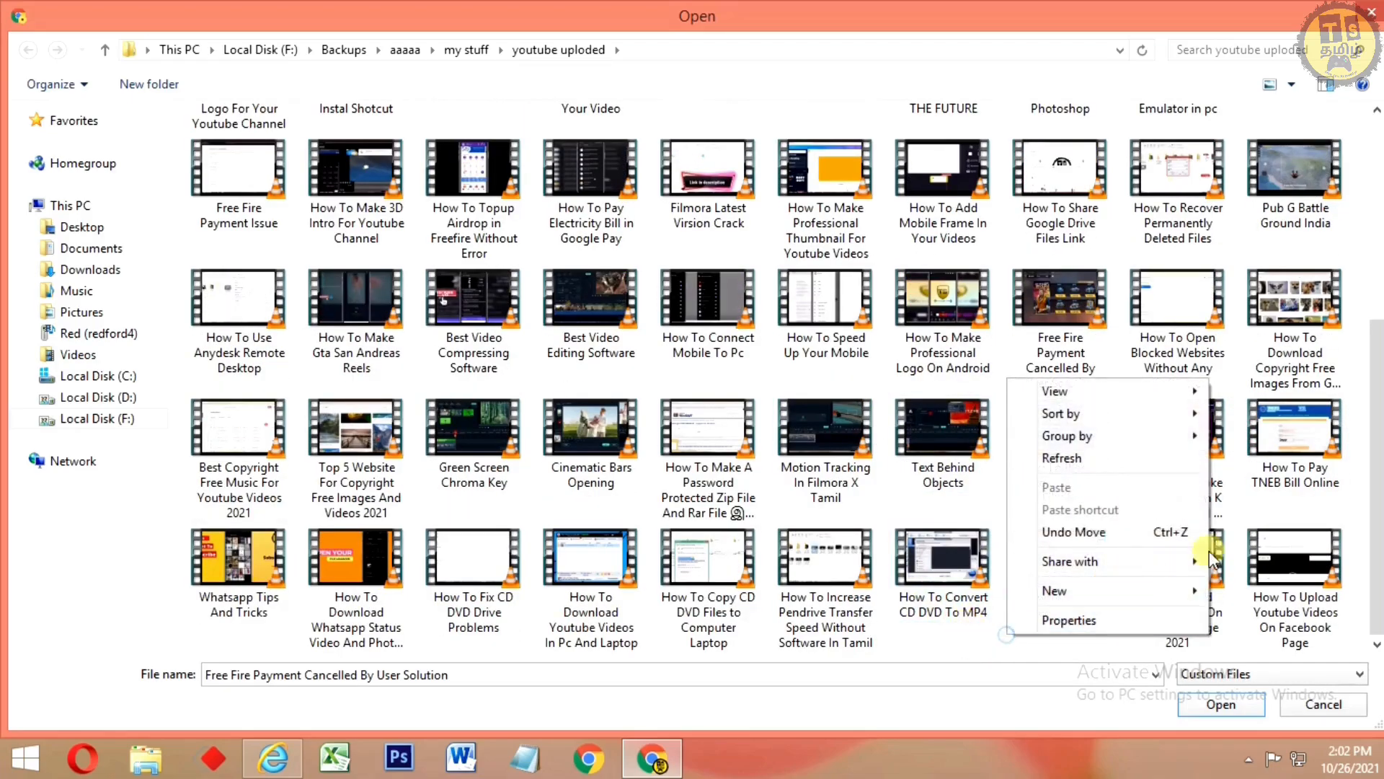
pyautogui.moveTo(1124, 414)
pyautogui.click(1248, 436)
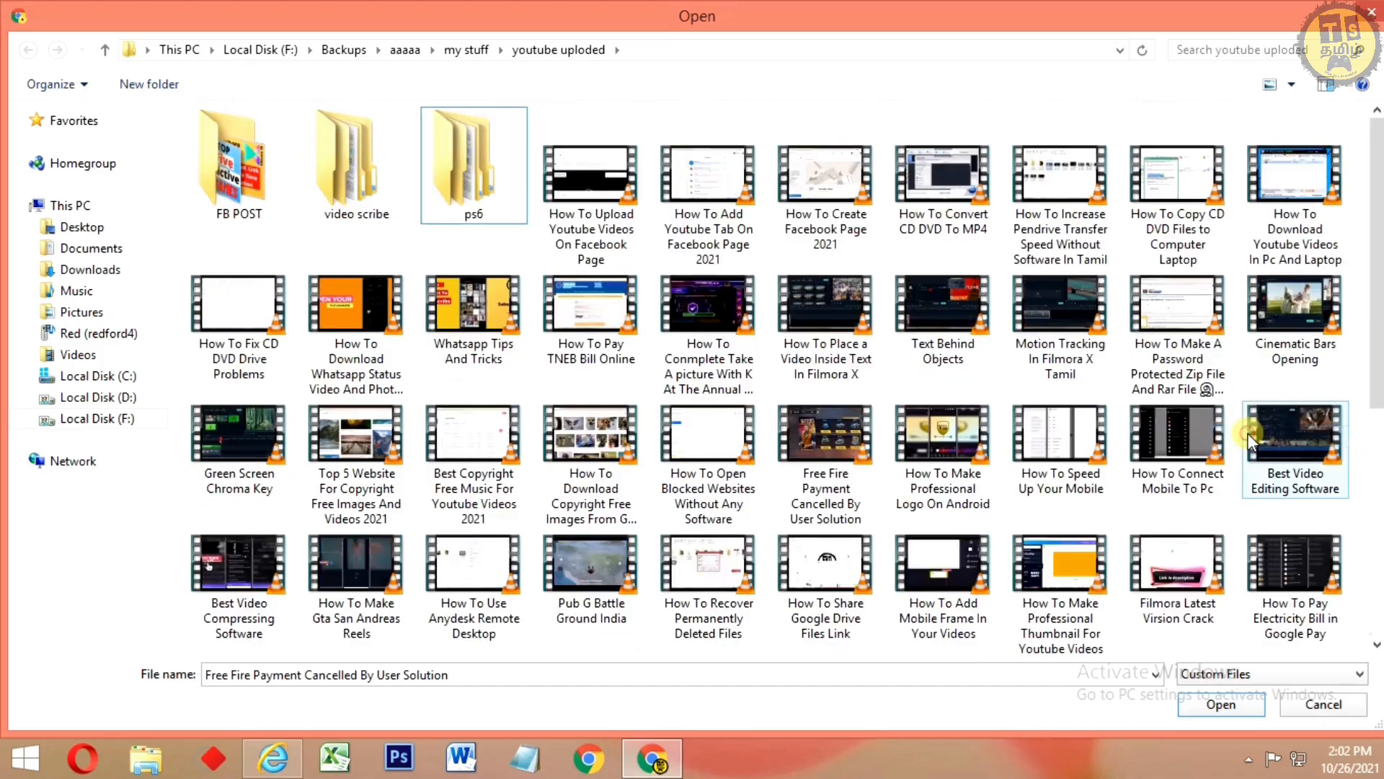
# - Upload the last five videos in the folder, from "Best Screen Recording Software For Windows or Mac" to "MEMORY LANE EFFECT KINE MASTER #2"
pyautogui.scroll(-3, 884, 433)
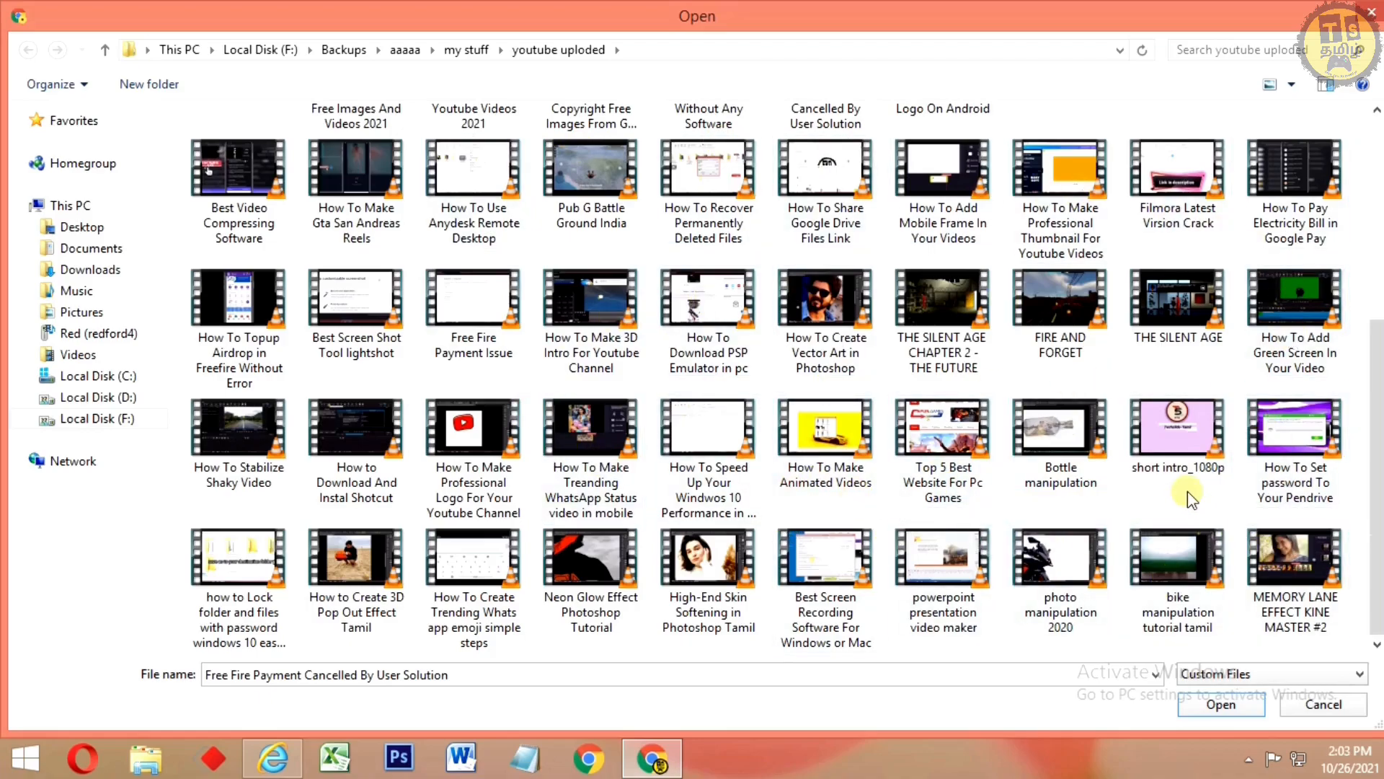
pyautogui.click(1280, 574)
pyautogui.keyDown('ctrl'); pyautogui.click(1176, 573); pyautogui.keyUp('ctrl')
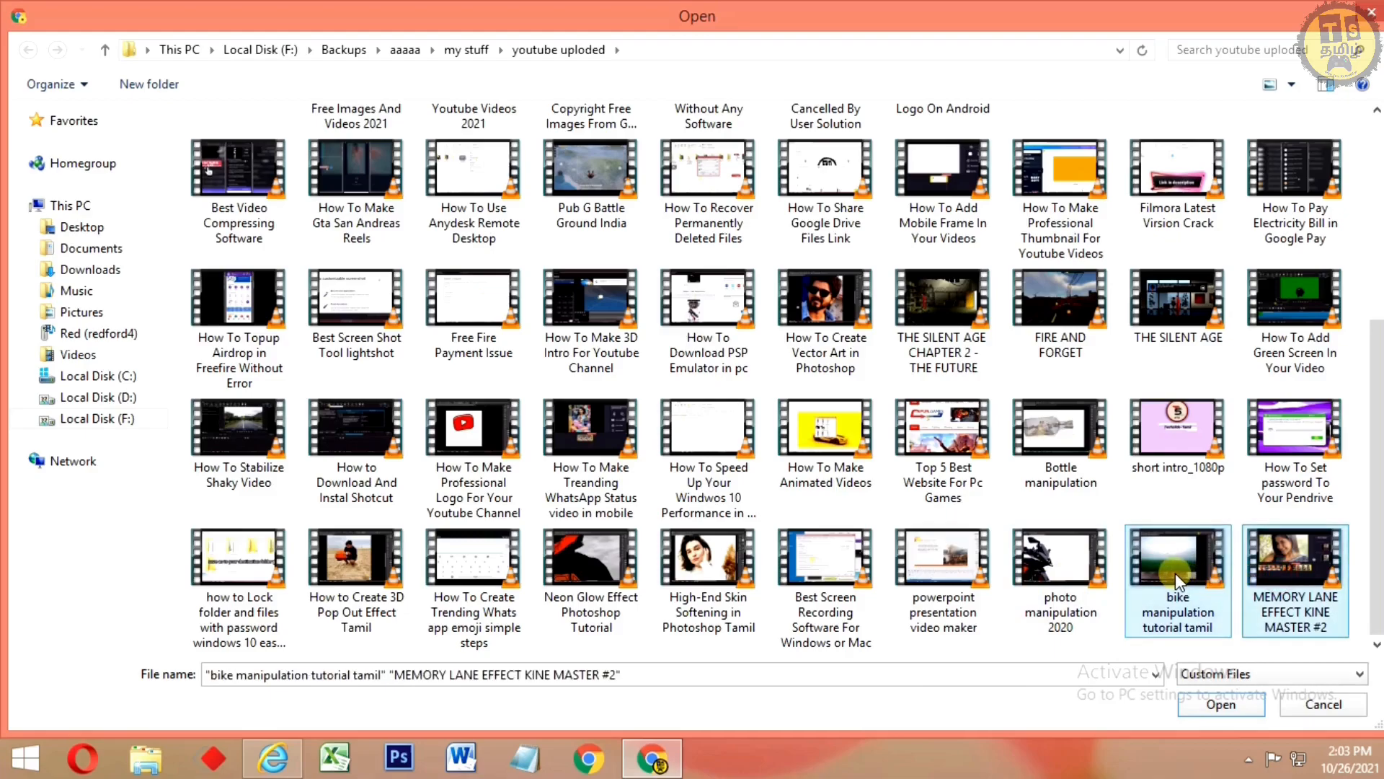
pyautogui.keyDown('ctrl'); pyautogui.click(1036, 559); pyautogui.keyUp('ctrl')
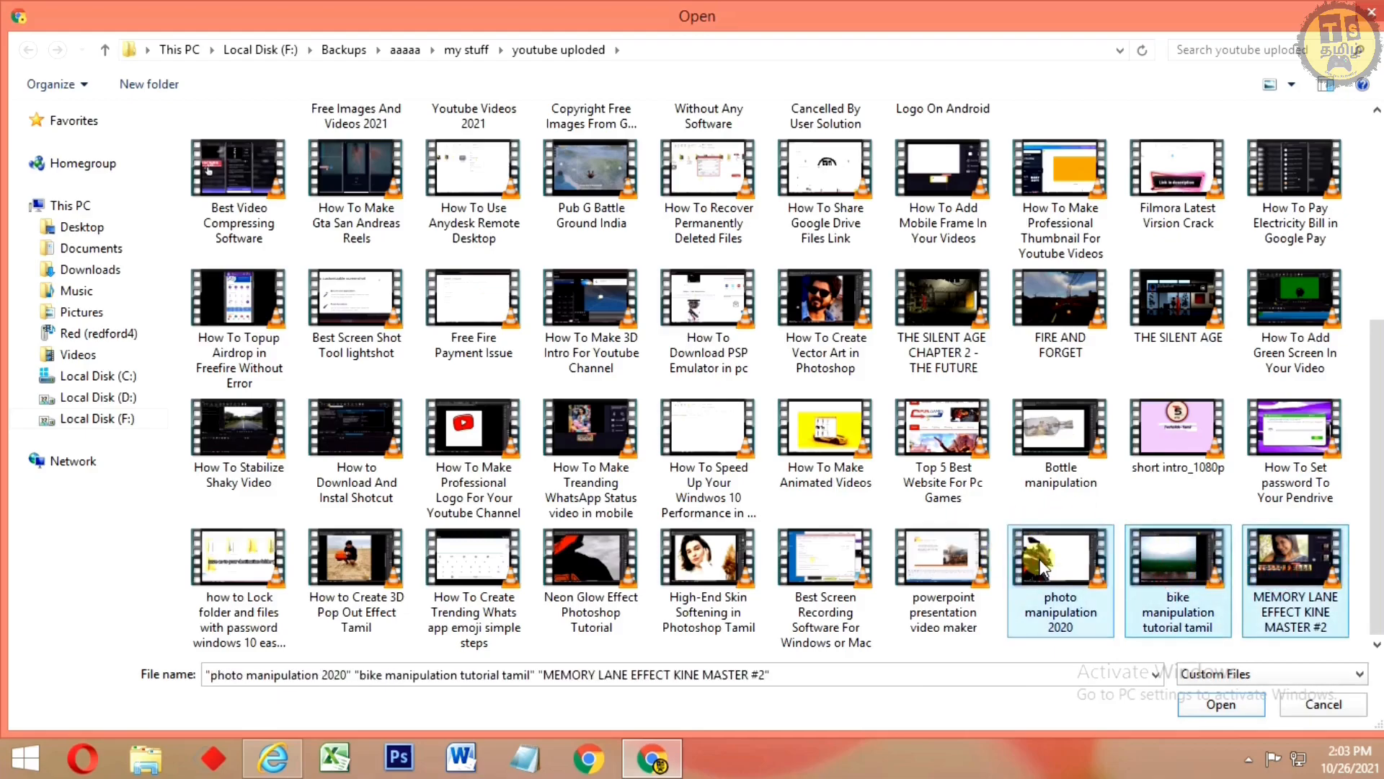
pyautogui.keyDown('ctrl'); pyautogui.click(930, 566); pyautogui.keyUp('ctrl')
pyautogui.keyDown('ctrl'); pyautogui.click(854, 570); pyautogui.keyUp('ctrl')
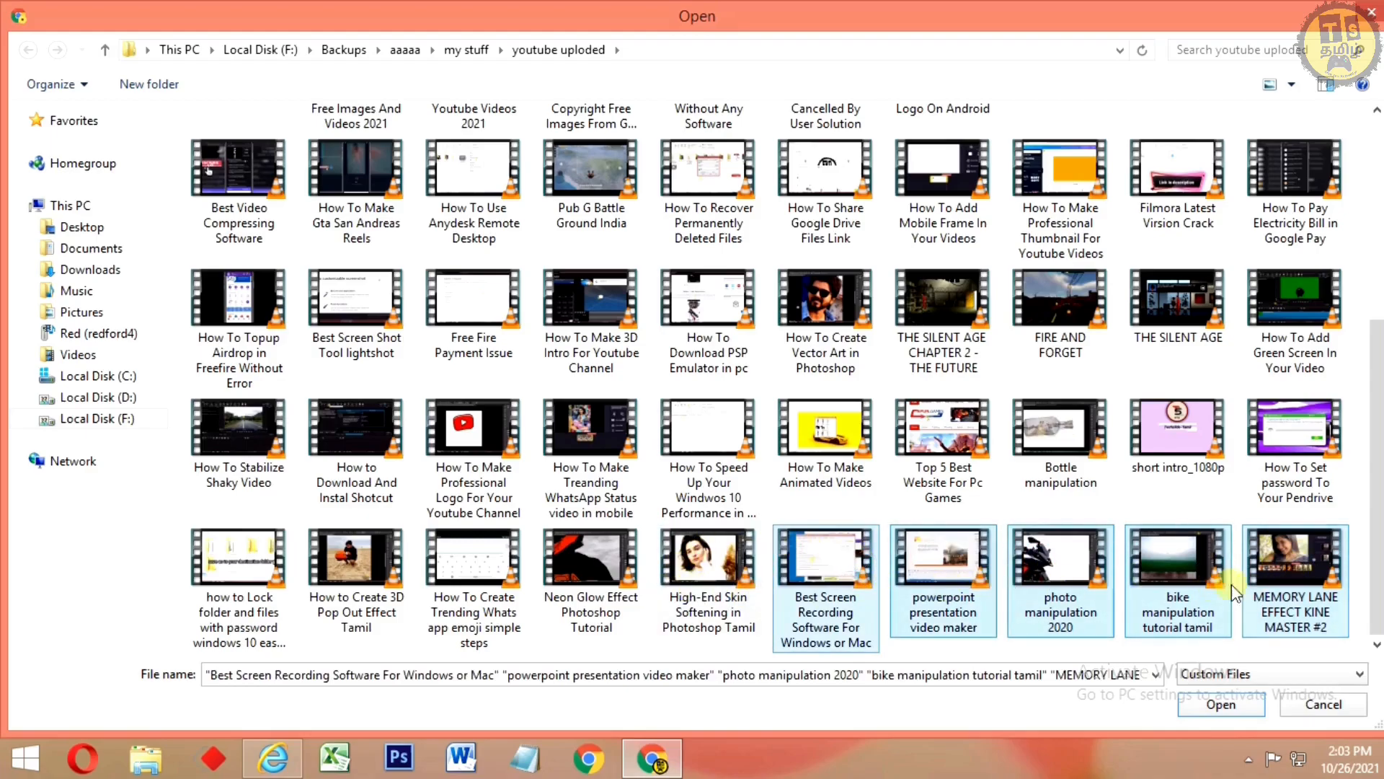
pyautogui.click(1207, 701)
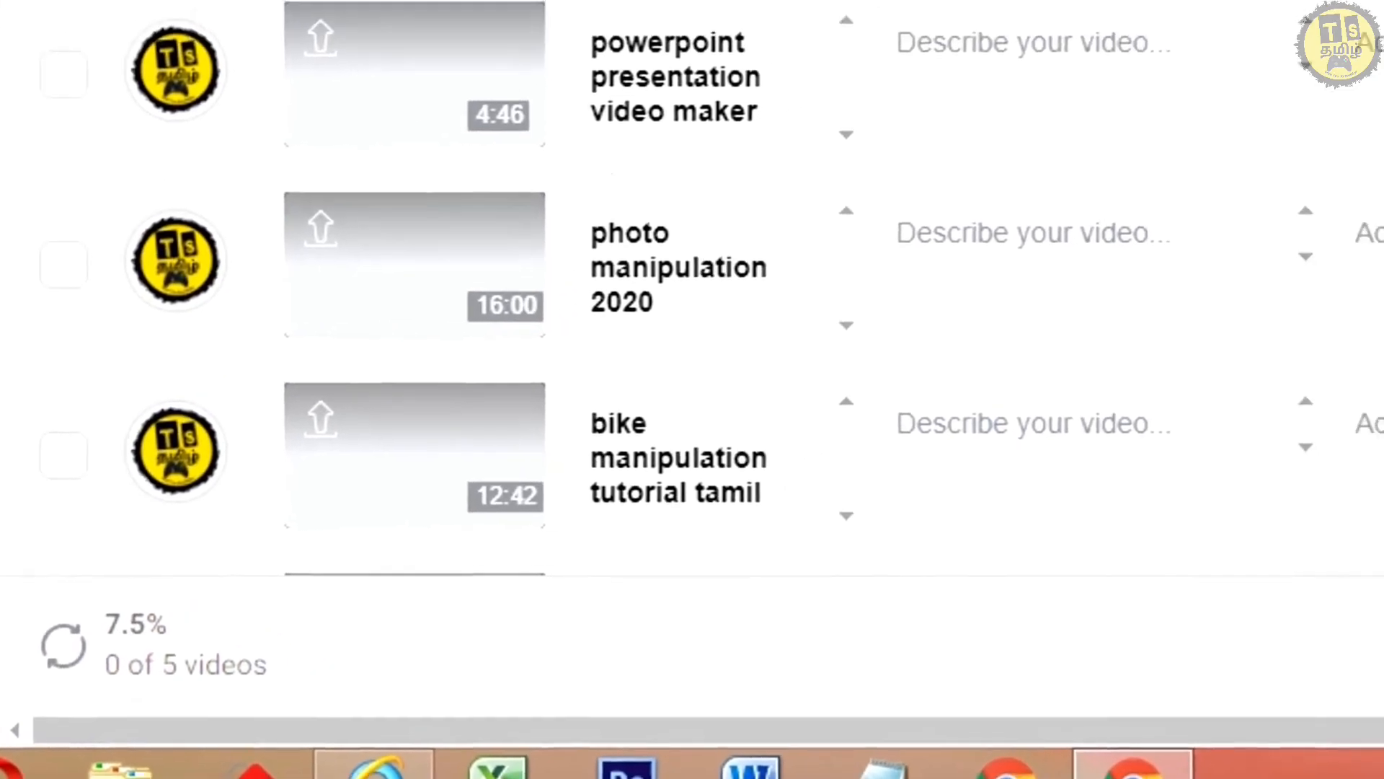
pyautogui.scroll(-2, 893, 408)
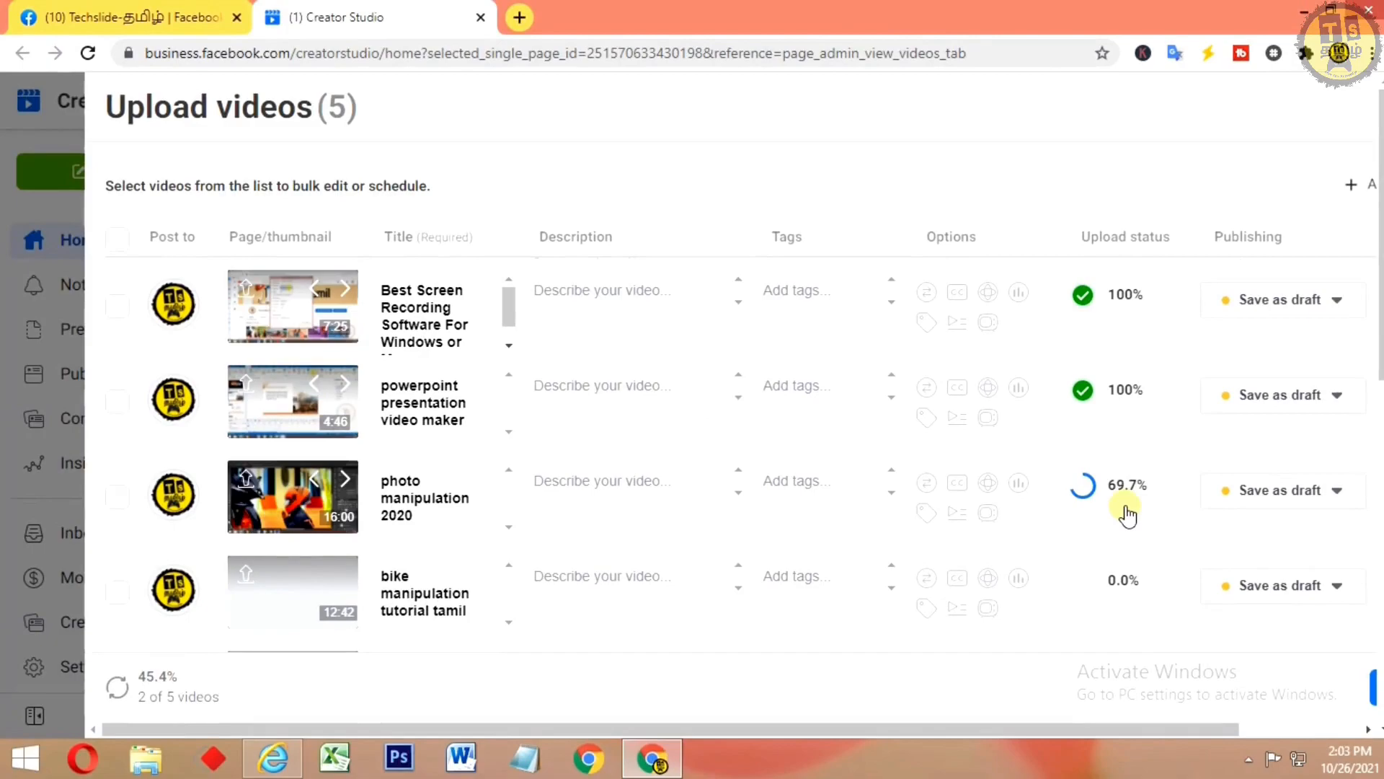
pyautogui.scroll(-1, 1129, 514)
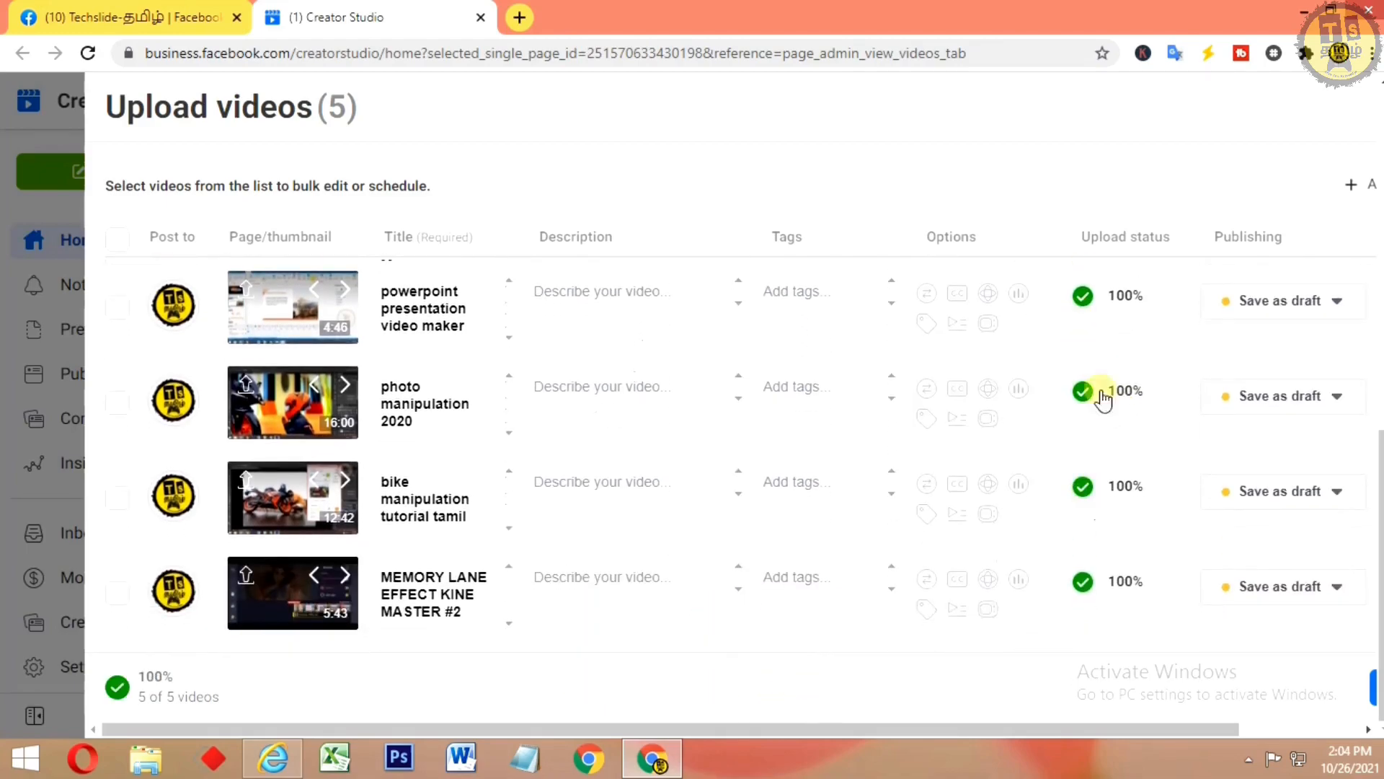
# - Set the image "Best Screen Recording Software For Windows or Mac" as the thumbnail of the first video
pyautogui.scroll(2, 1110, 485)
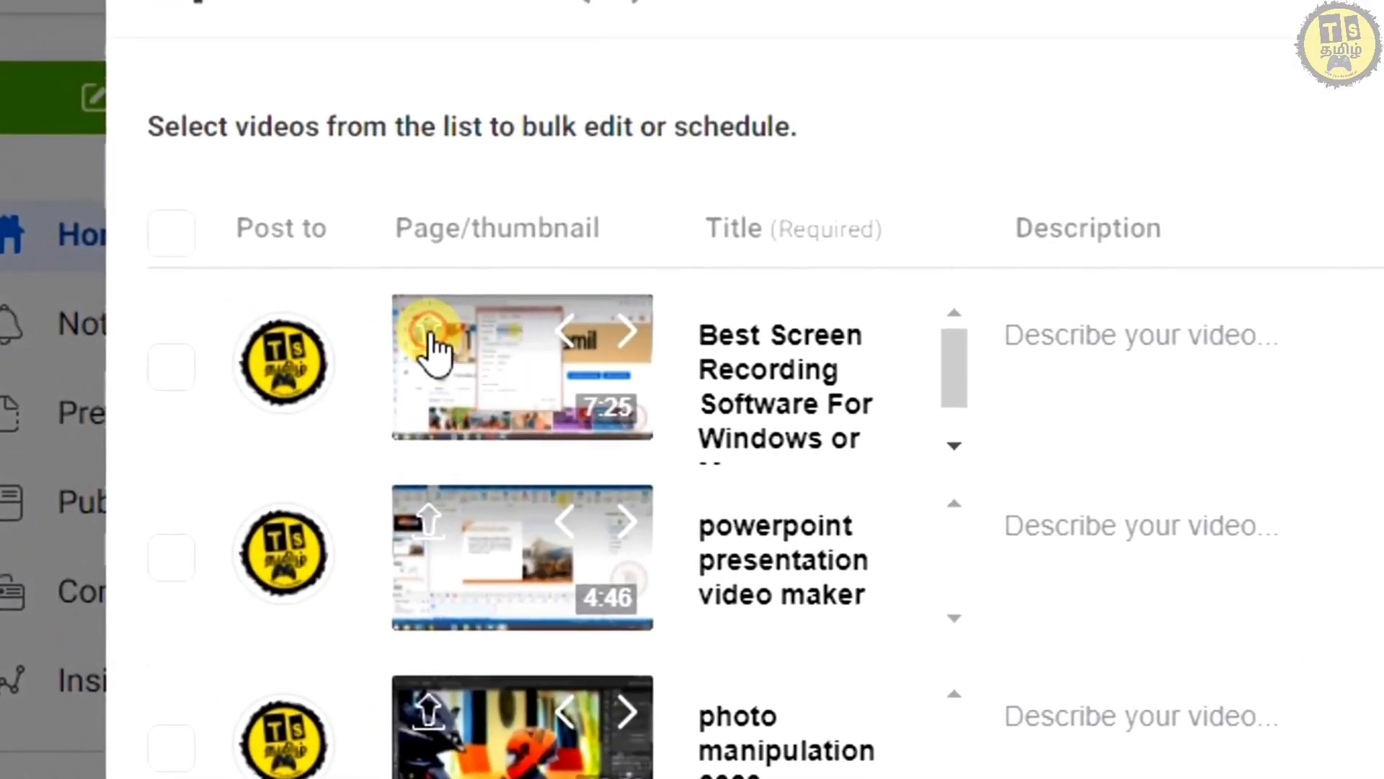
pyautogui.click(431, 337)
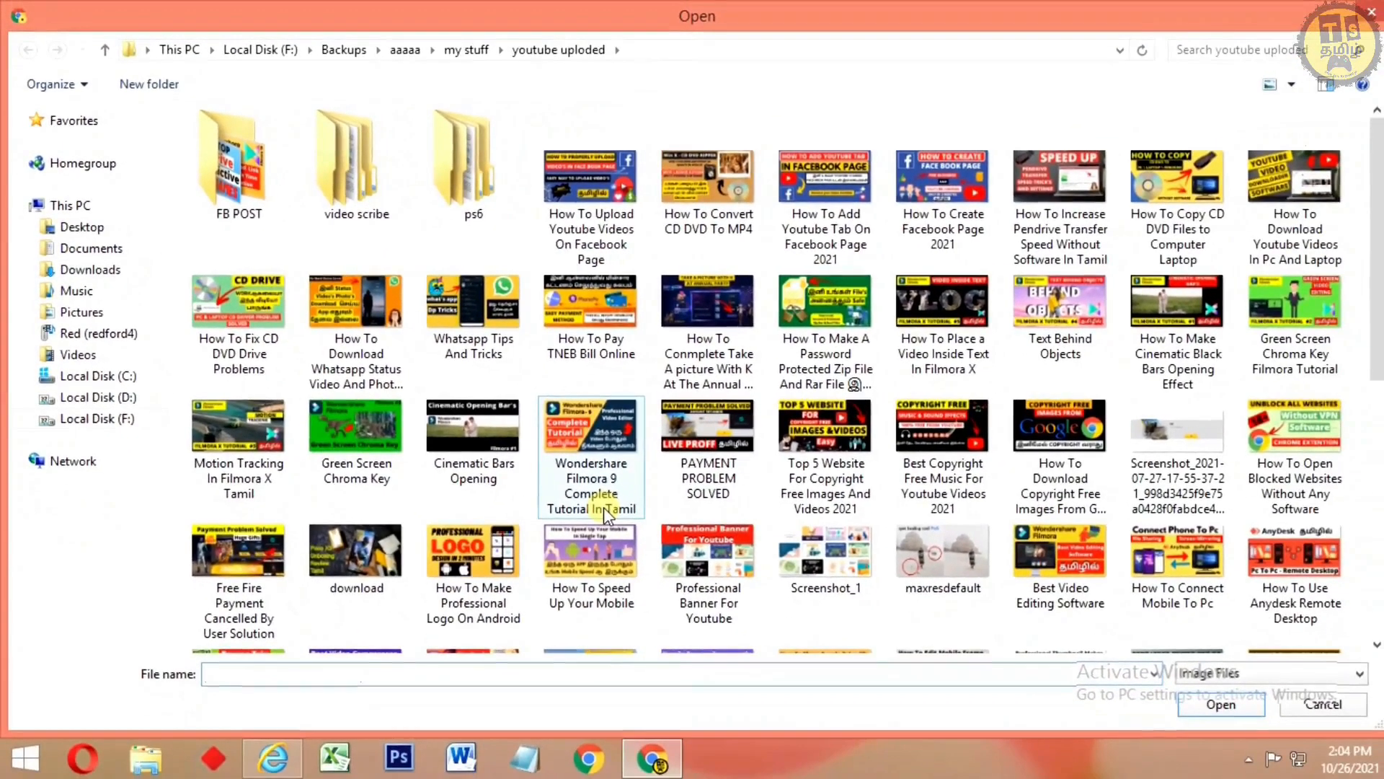
pyautogui.click(705, 557)
pyautogui.scroll(-5, 704, 557)
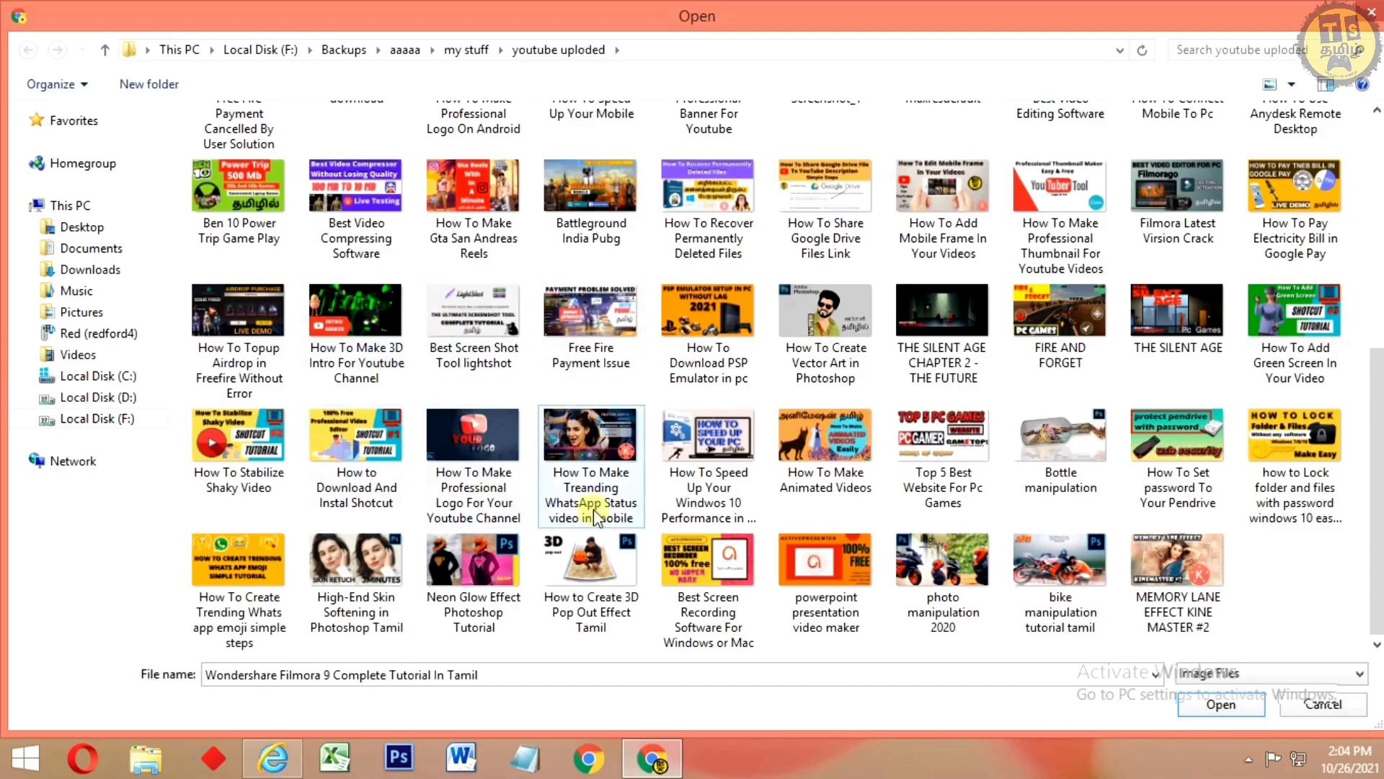
pyautogui.doubleClick(663, 593)
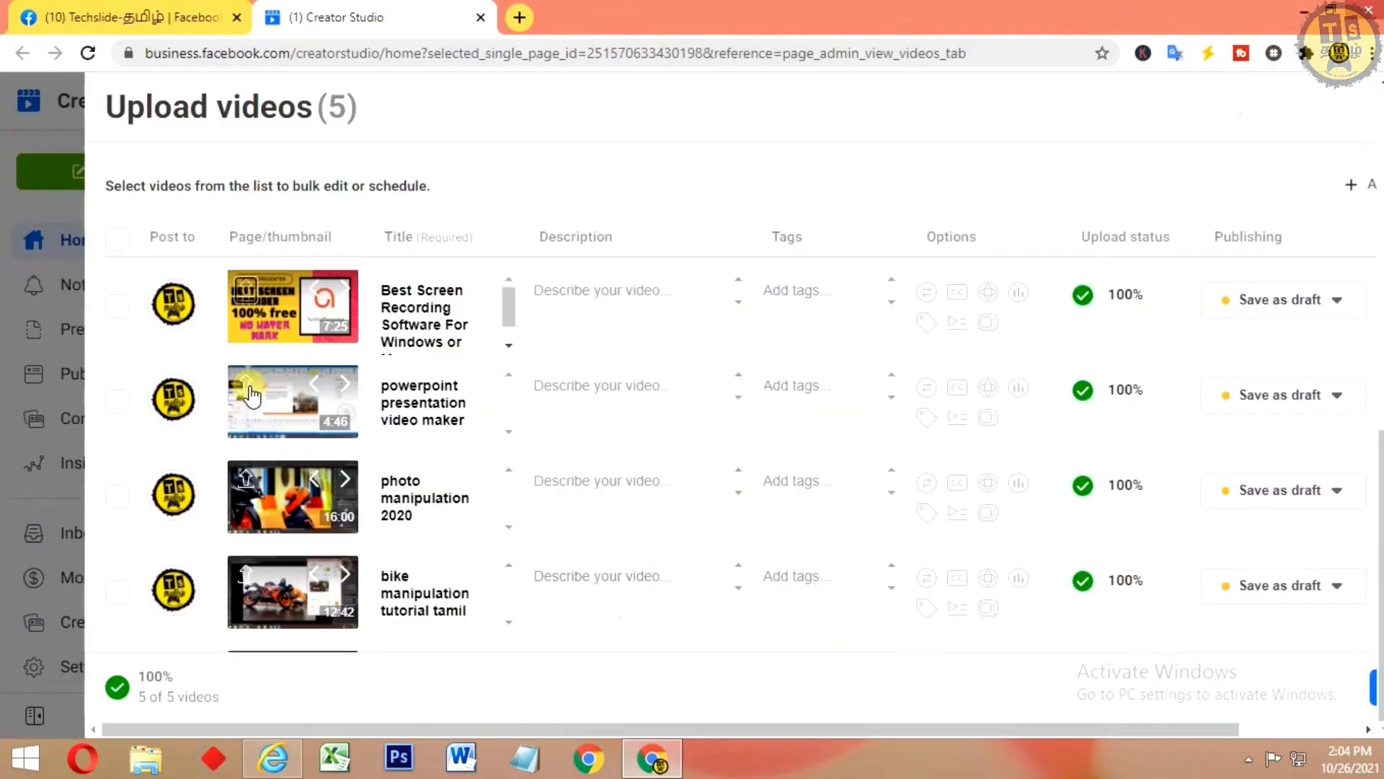
# - Set the image "powerpoint presentation video maker" as the thumbnail of the video with the same name
pyautogui.click(248, 390)
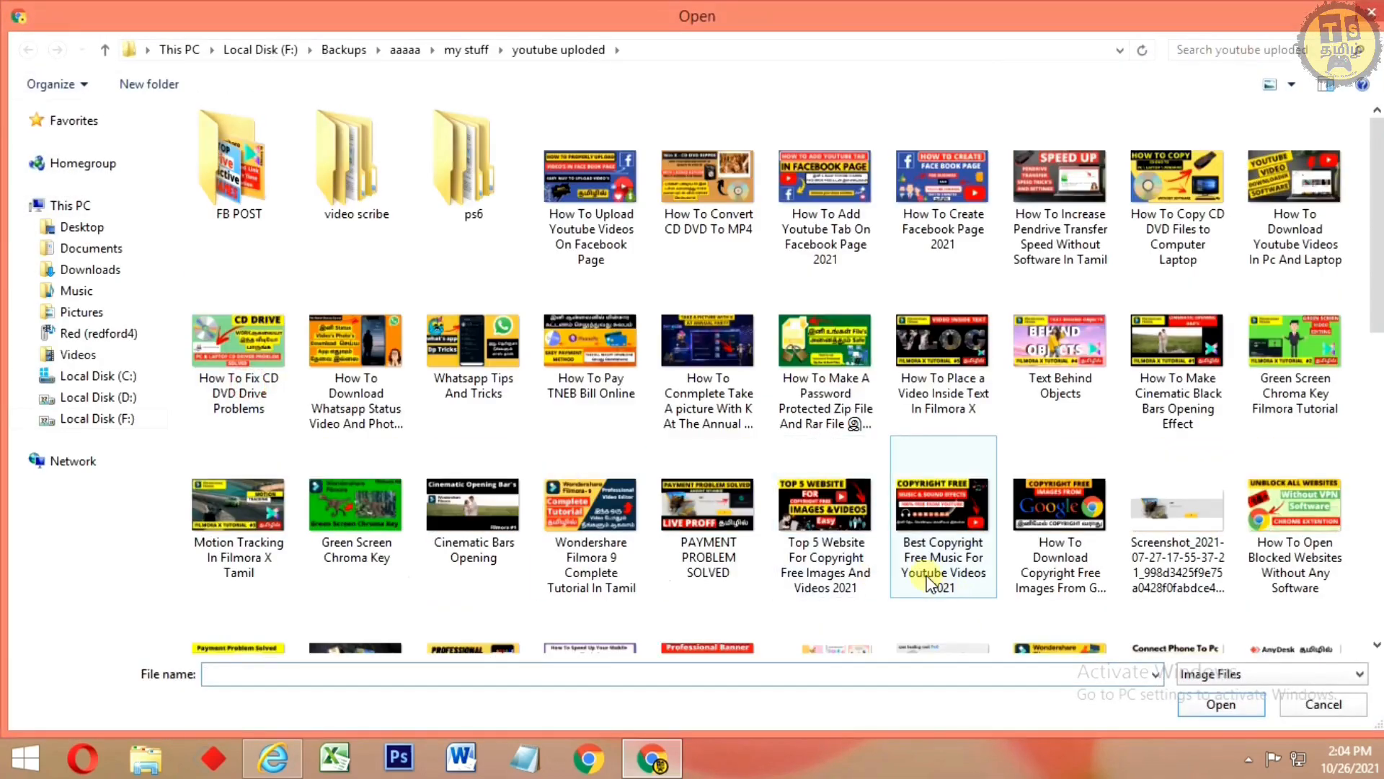
pyautogui.click(927, 576)
pyautogui.scroll(-5, 927, 576)
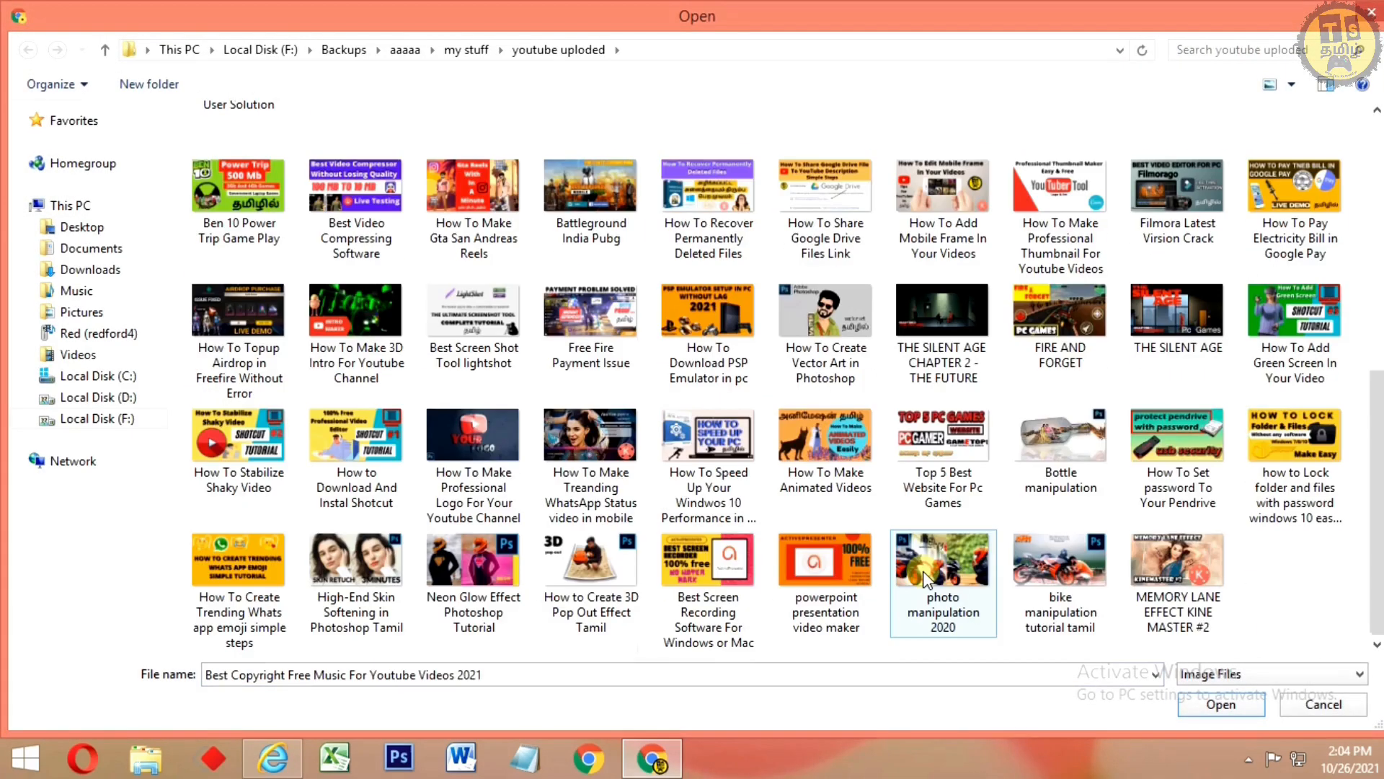
pyautogui.doubleClick(838, 561)
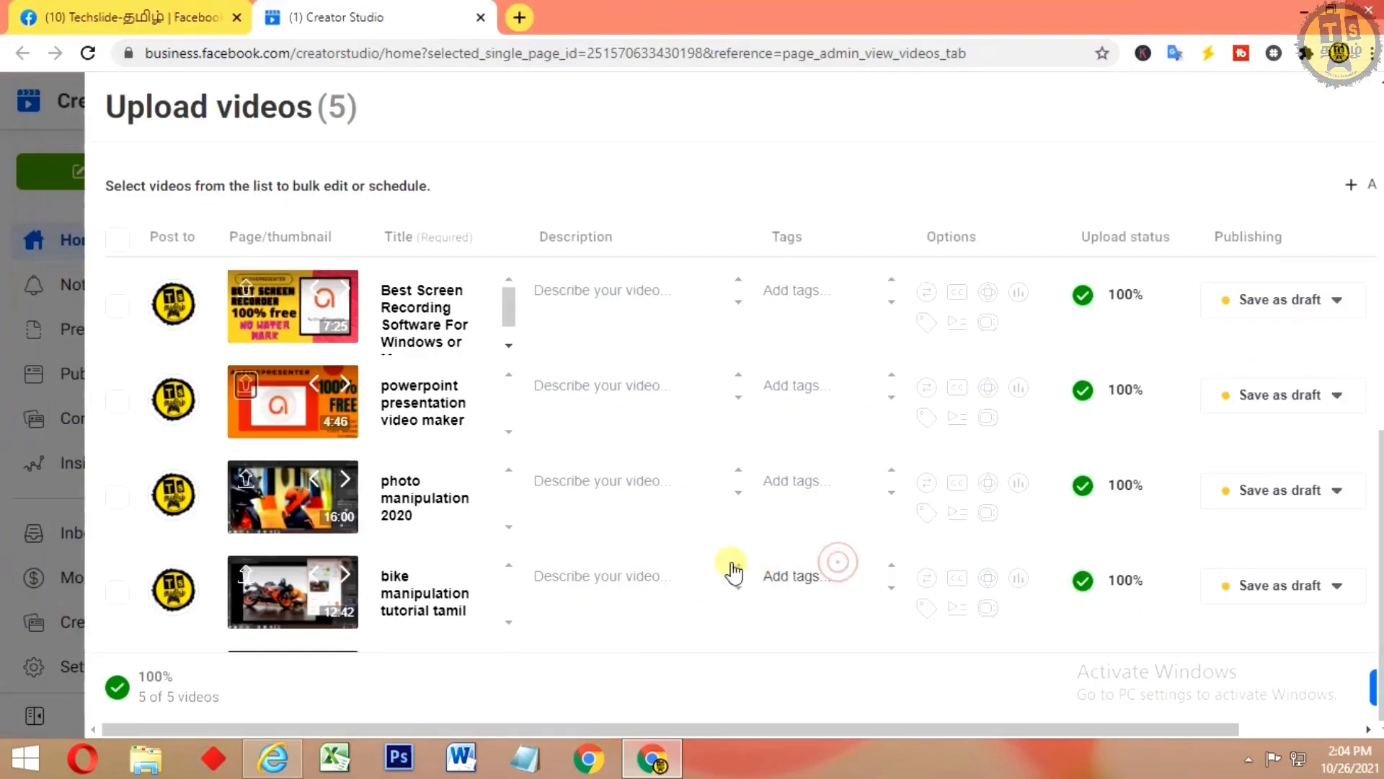
# - Set the image "photo manipulation 2020" as the thumbnail of the video with the same name
pyautogui.click(246, 487)
pyautogui.click(934, 573)
pyautogui.scroll(-5, 936, 580)
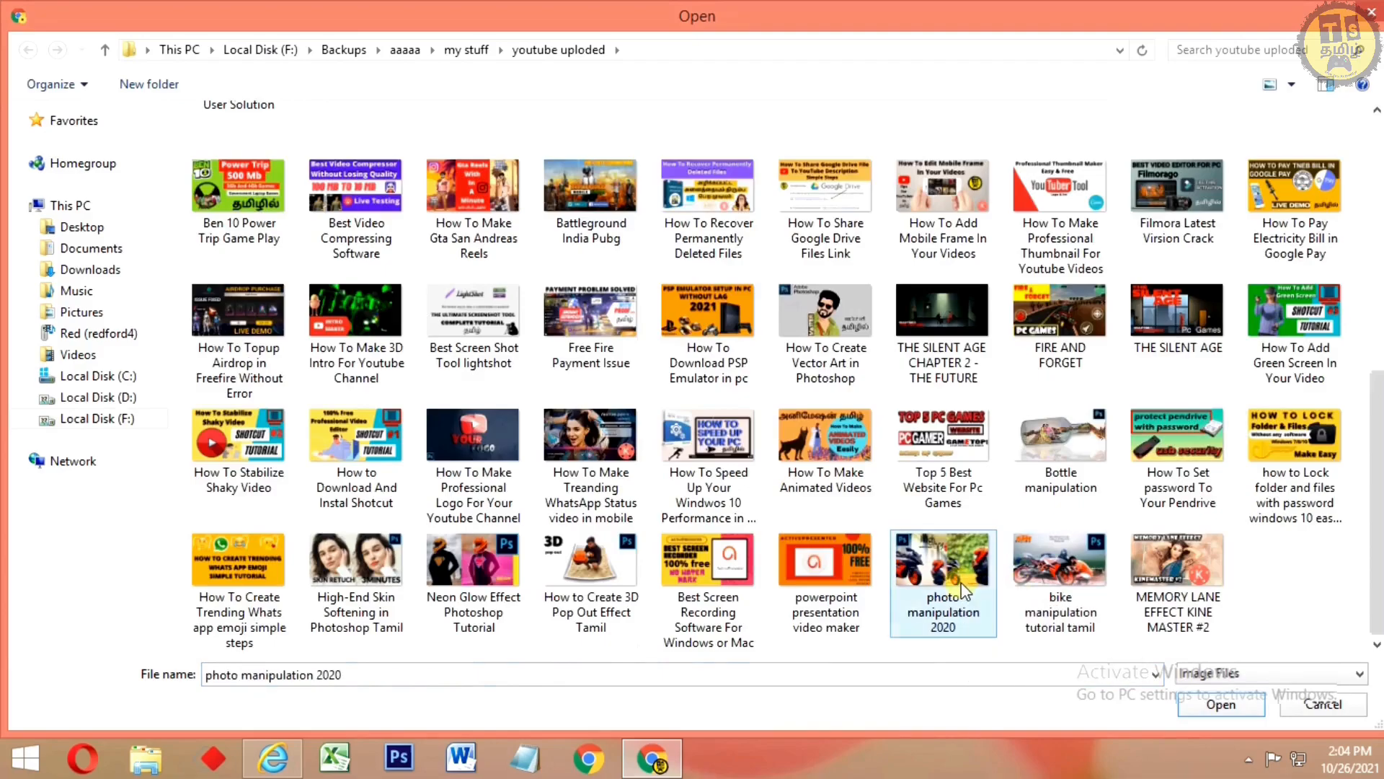
pyautogui.doubleClick(966, 593)
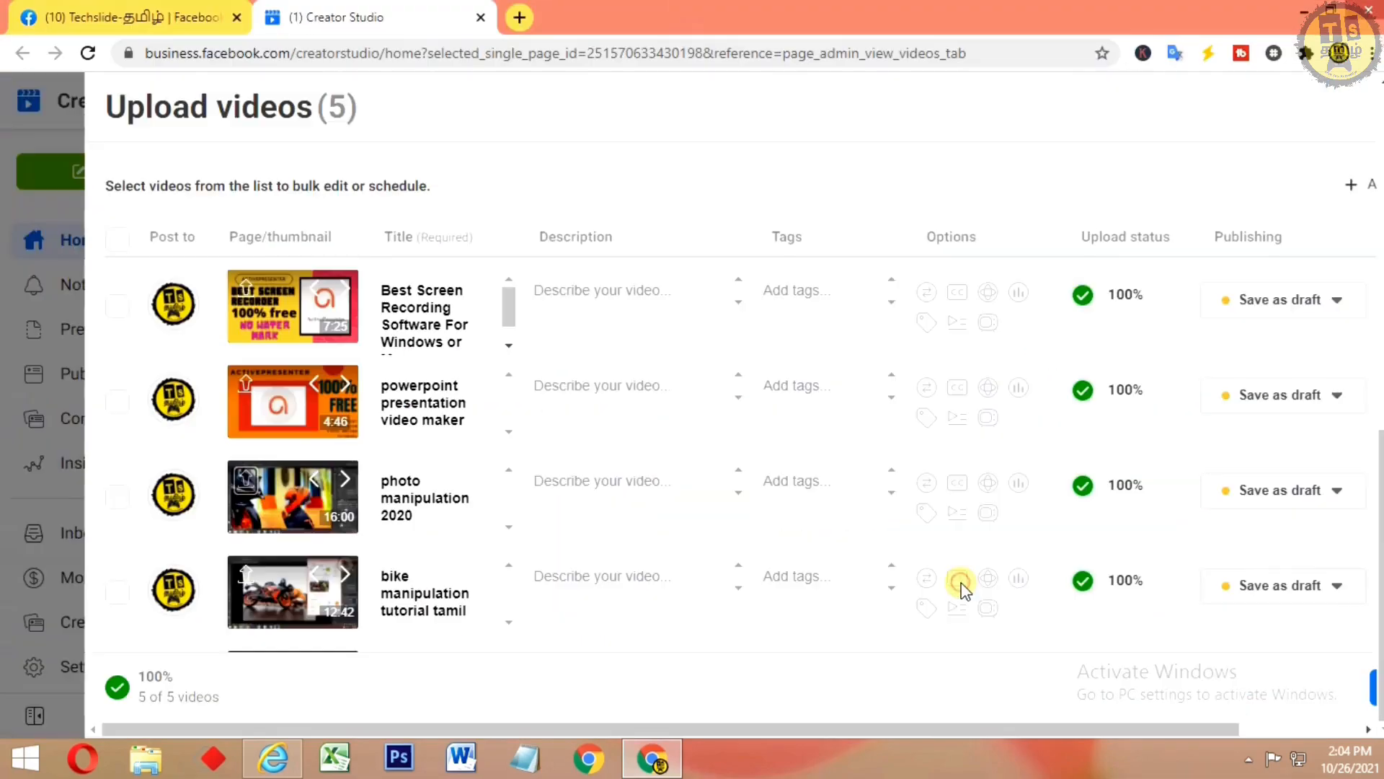
# - Set the image "bike manipulation tutorial tamil" as the thumbnail of the video with the same name
pyautogui.click(247, 582)
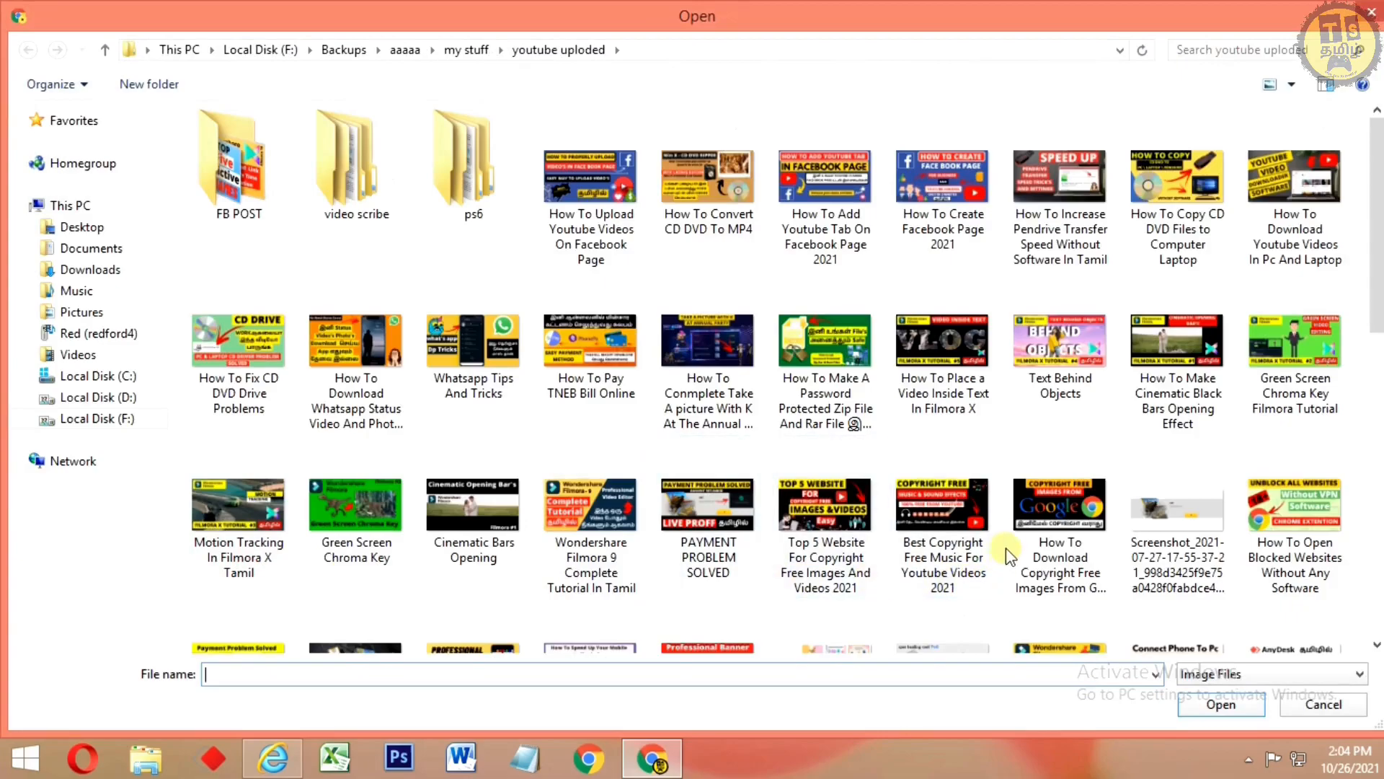
pyautogui.scroll(-5, 1008, 548)
pyautogui.doubleClick(1098, 578)
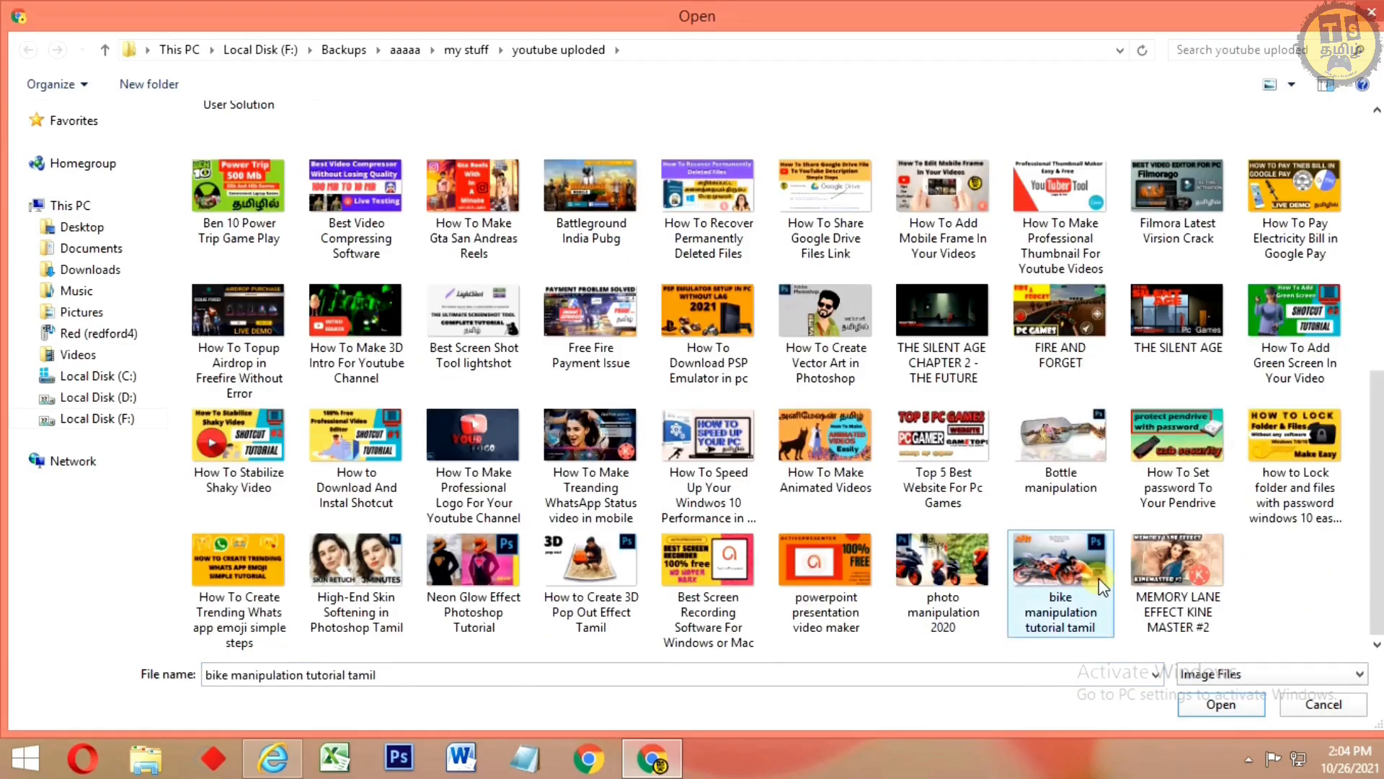
# - Set the image "MEMORY LANE EFFECT KINE MASTER #2" as the thumbnail of the last video in the list
pyautogui.scroll(-1, 327, 587)
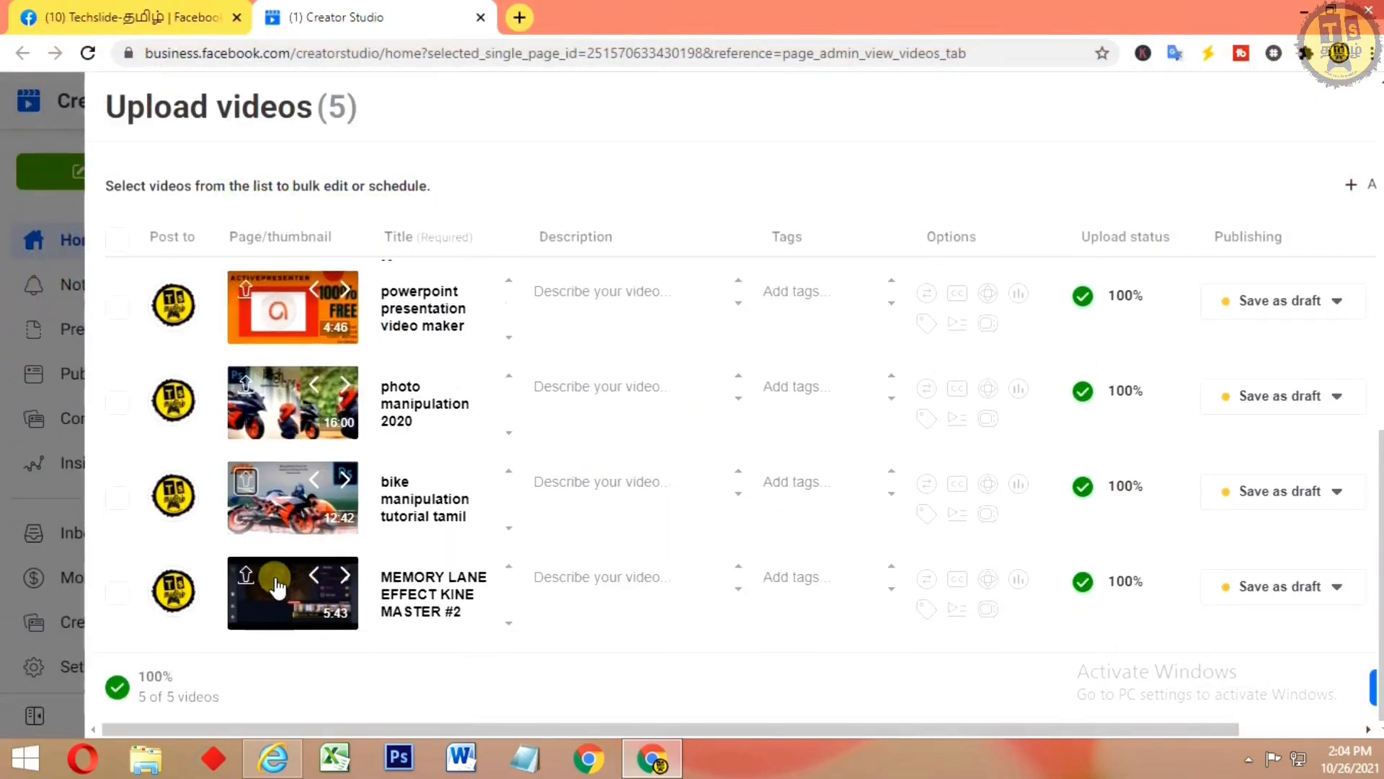
pyautogui.click(248, 576)
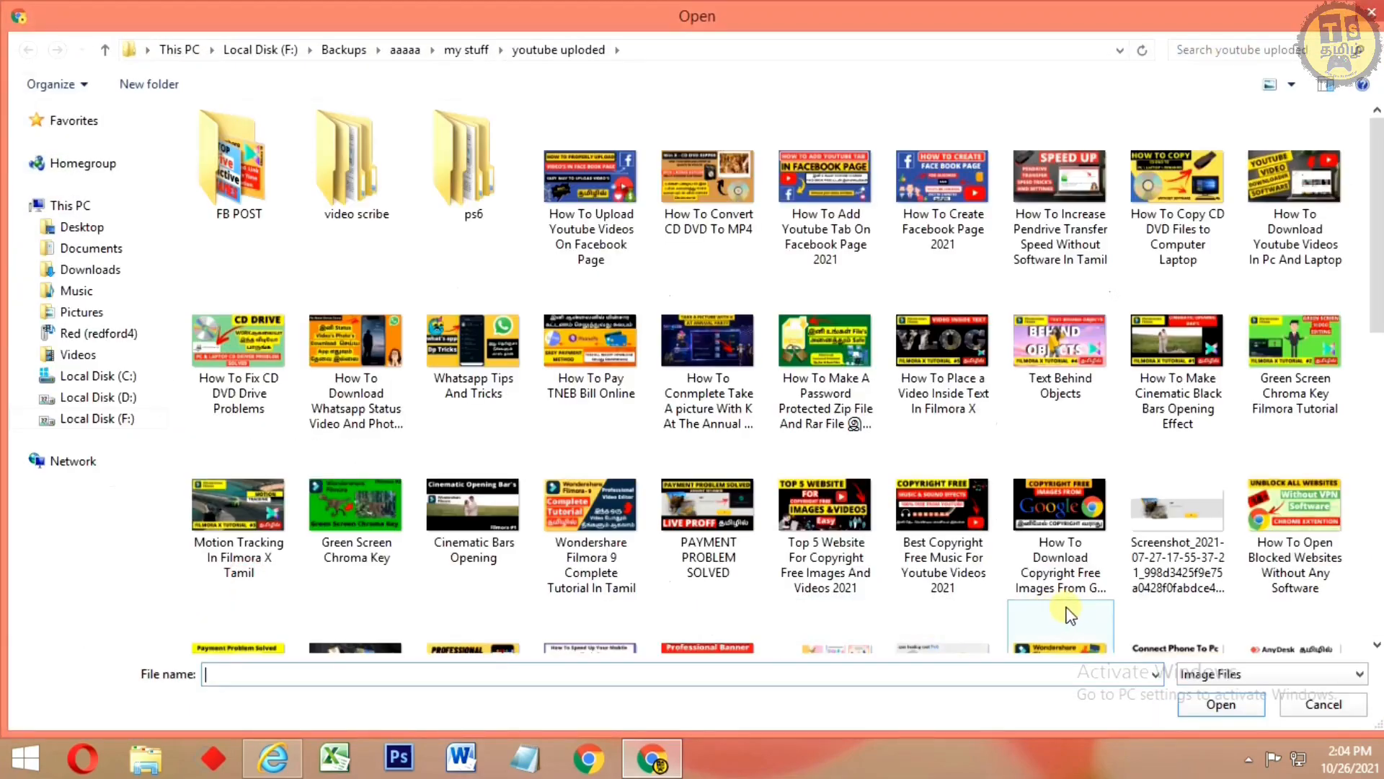
pyautogui.click(1066, 607)
pyautogui.scroll(-5, 1077, 606)
pyautogui.doubleClick(1163, 594)
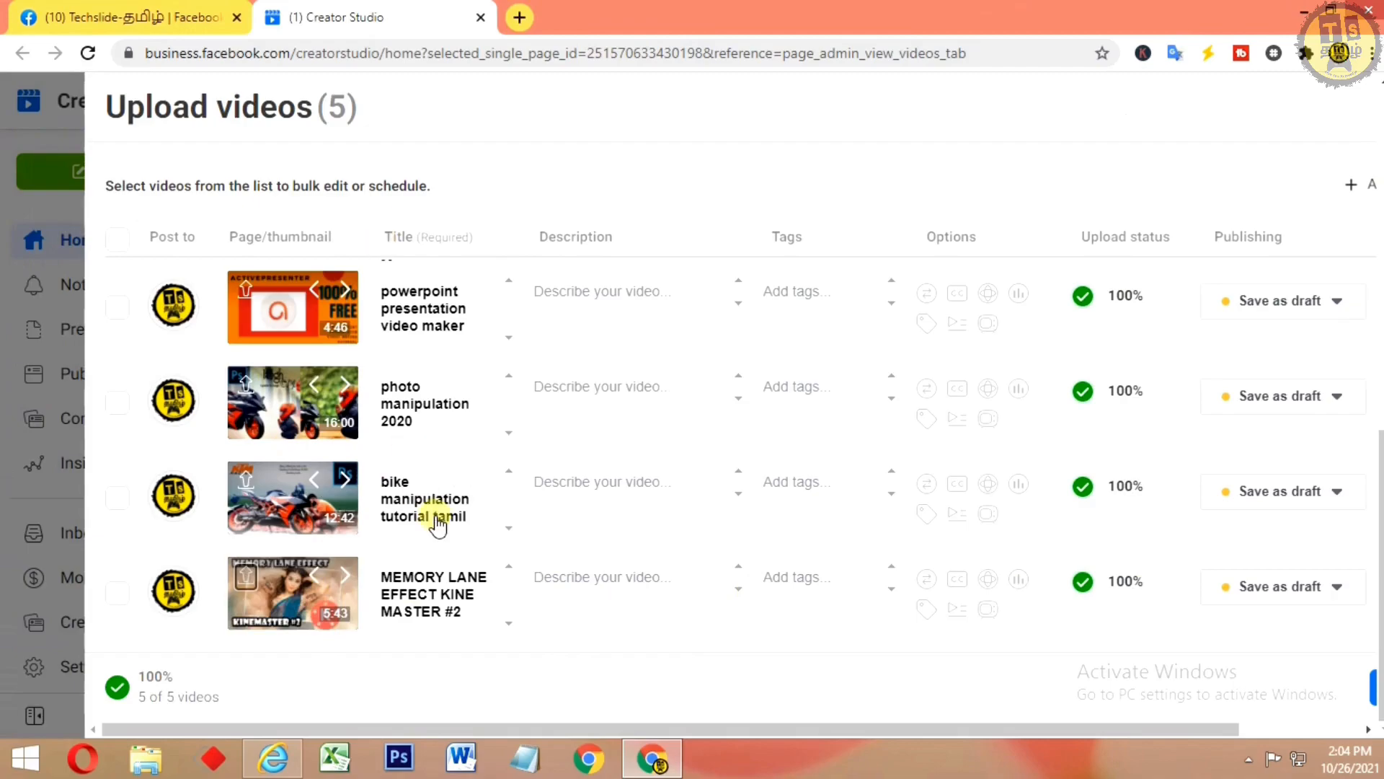
# - Copy the first video's title into its description: "Best Screen Recording Software For Windows or Mac"
pyautogui.scroll(1, 437, 525)
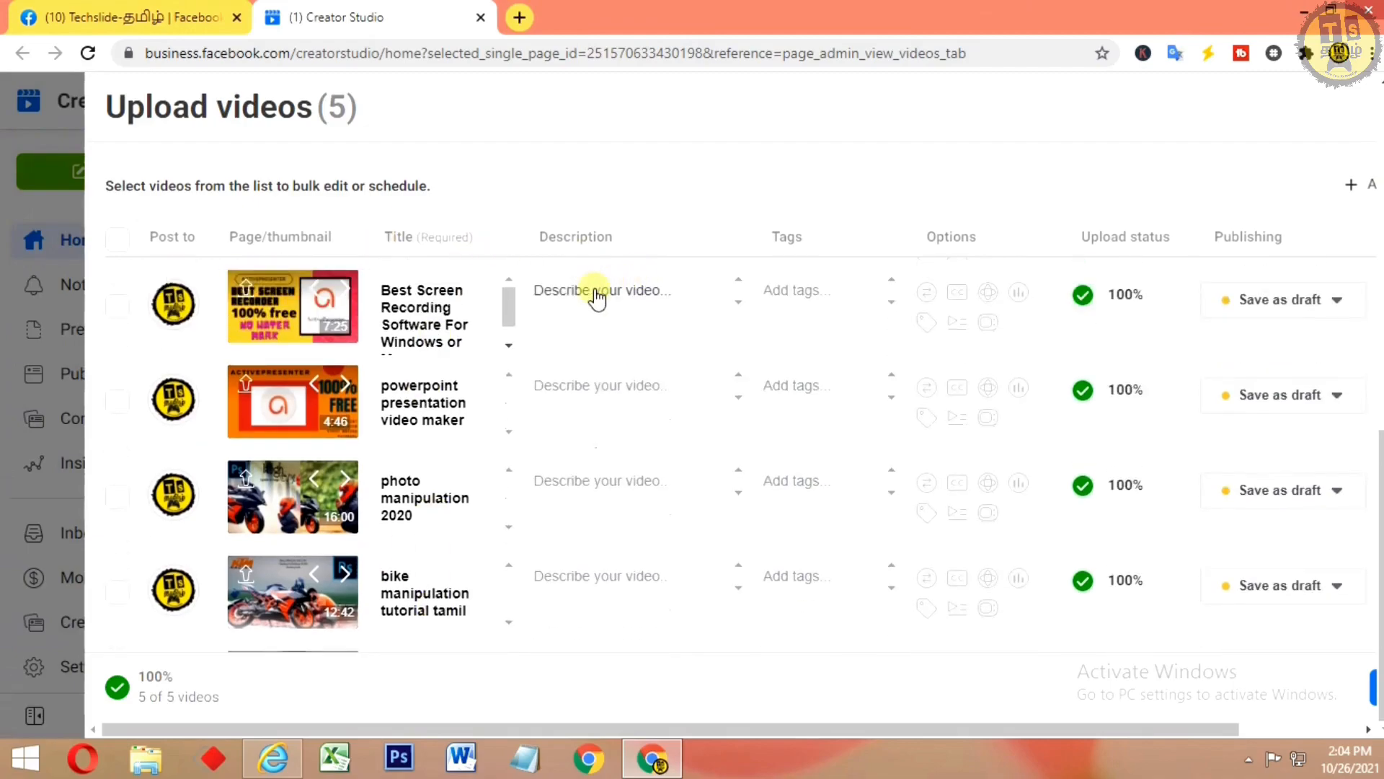
pyautogui.click(450, 328)
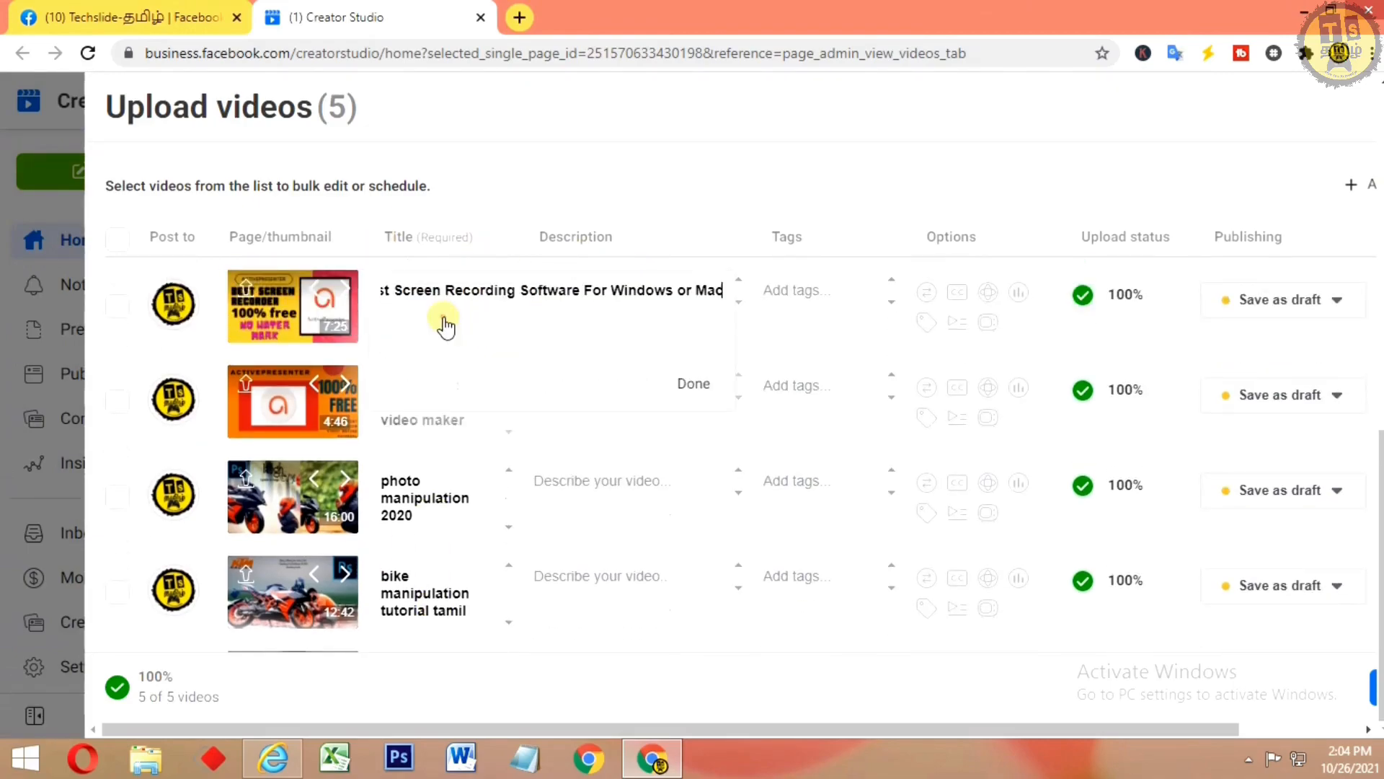
pyautogui.tripleClick(445, 327)
pyautogui.hotkey('ctrl', 'c')
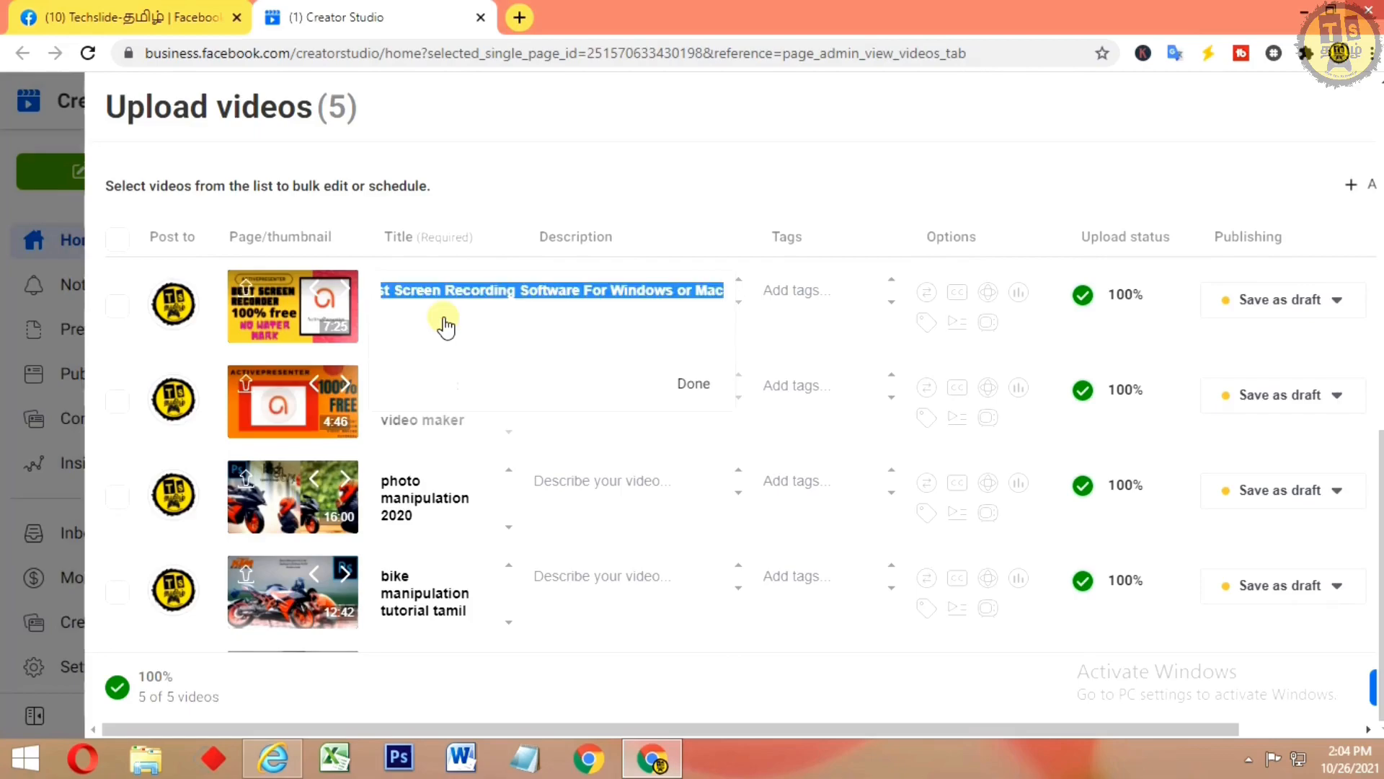
pyautogui.click(691, 382)
pyautogui.click(599, 297)
pyautogui.hotkey('ctrl', 'v')
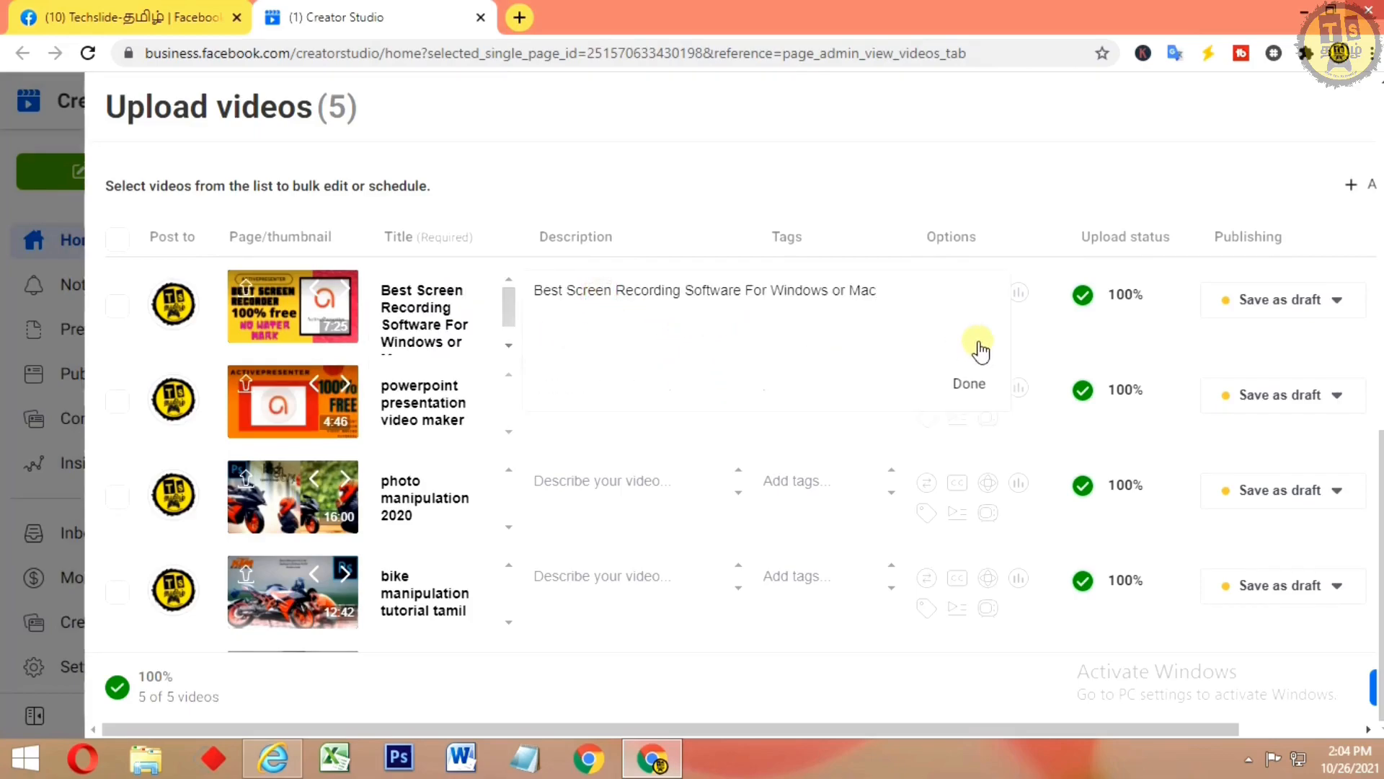
pyautogui.click(969, 383)
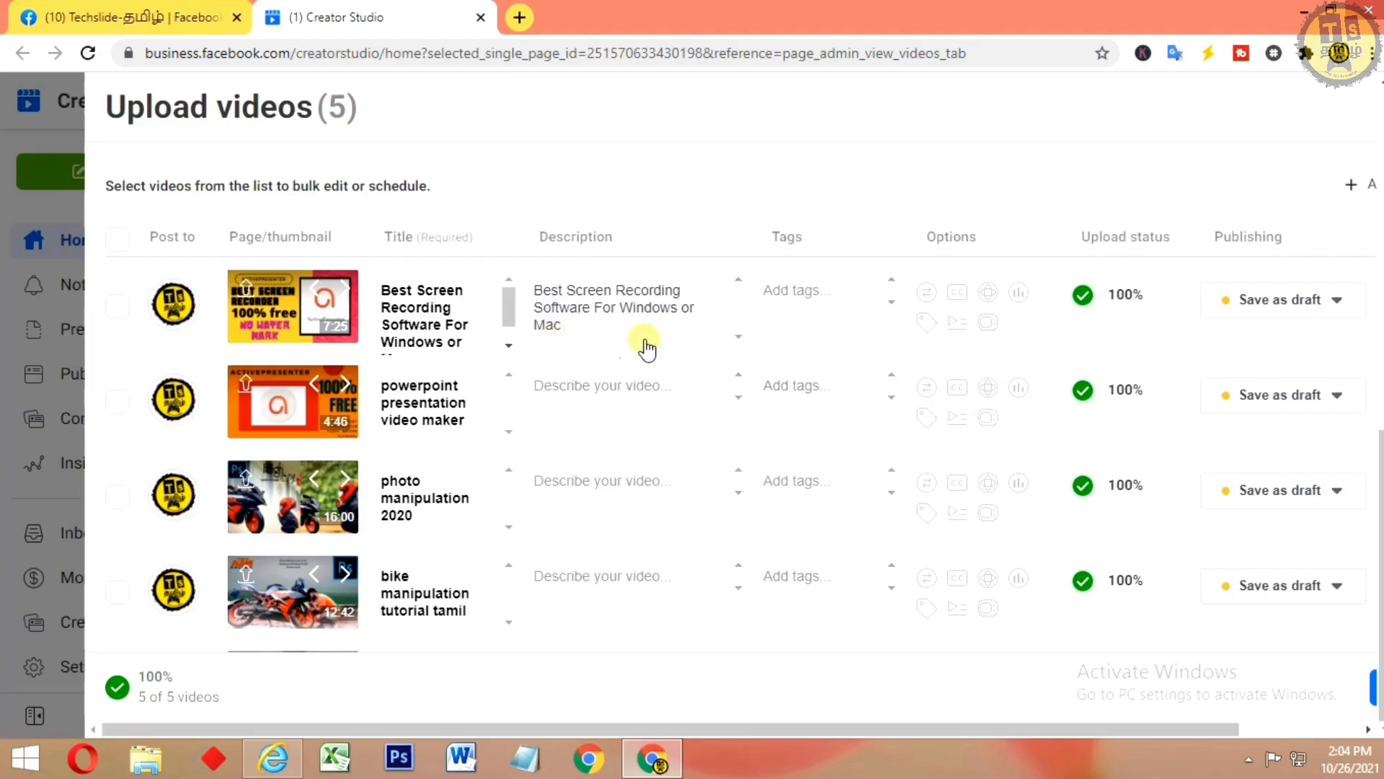
# - Add the custom tags "best screen recor", "power point presentatio" and "active presen" to the first video
pyautogui.click(791, 294)
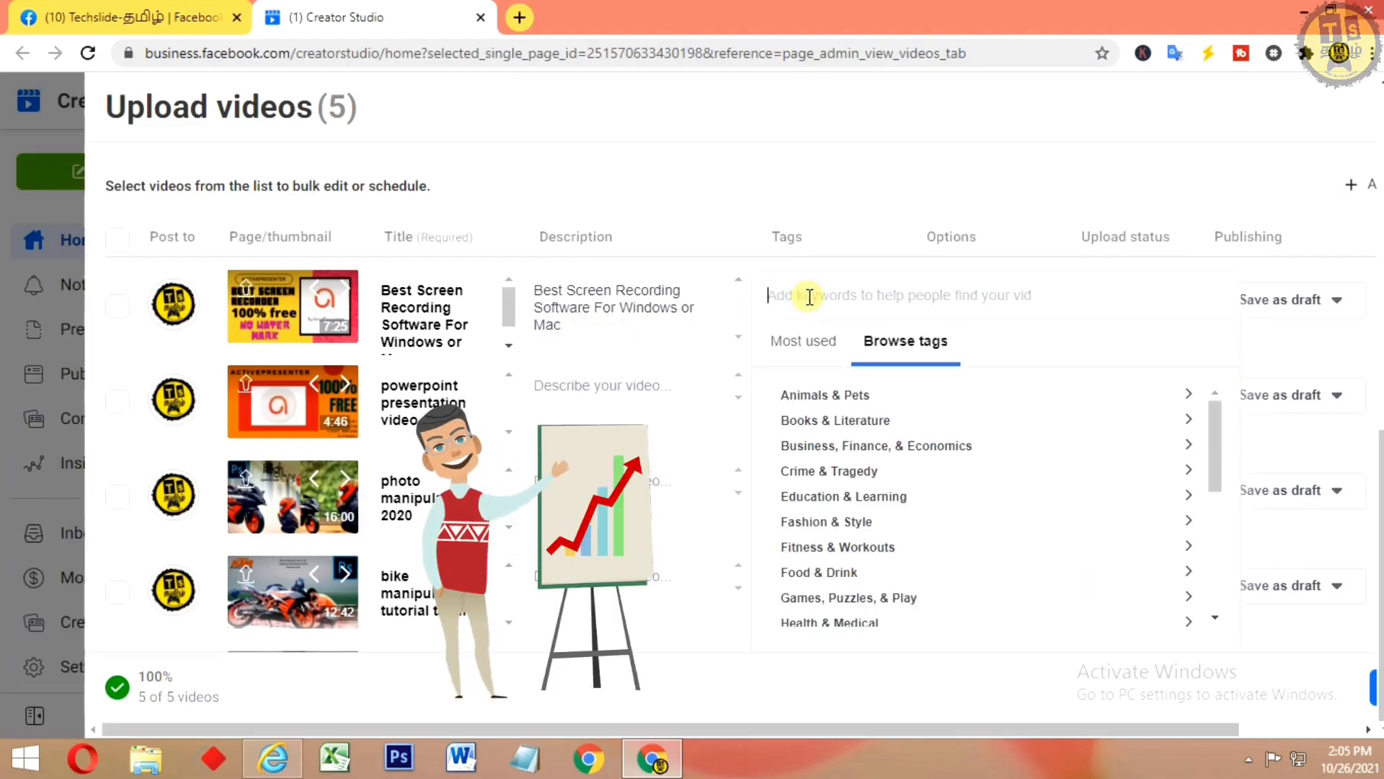
pyautogui.write('best ')
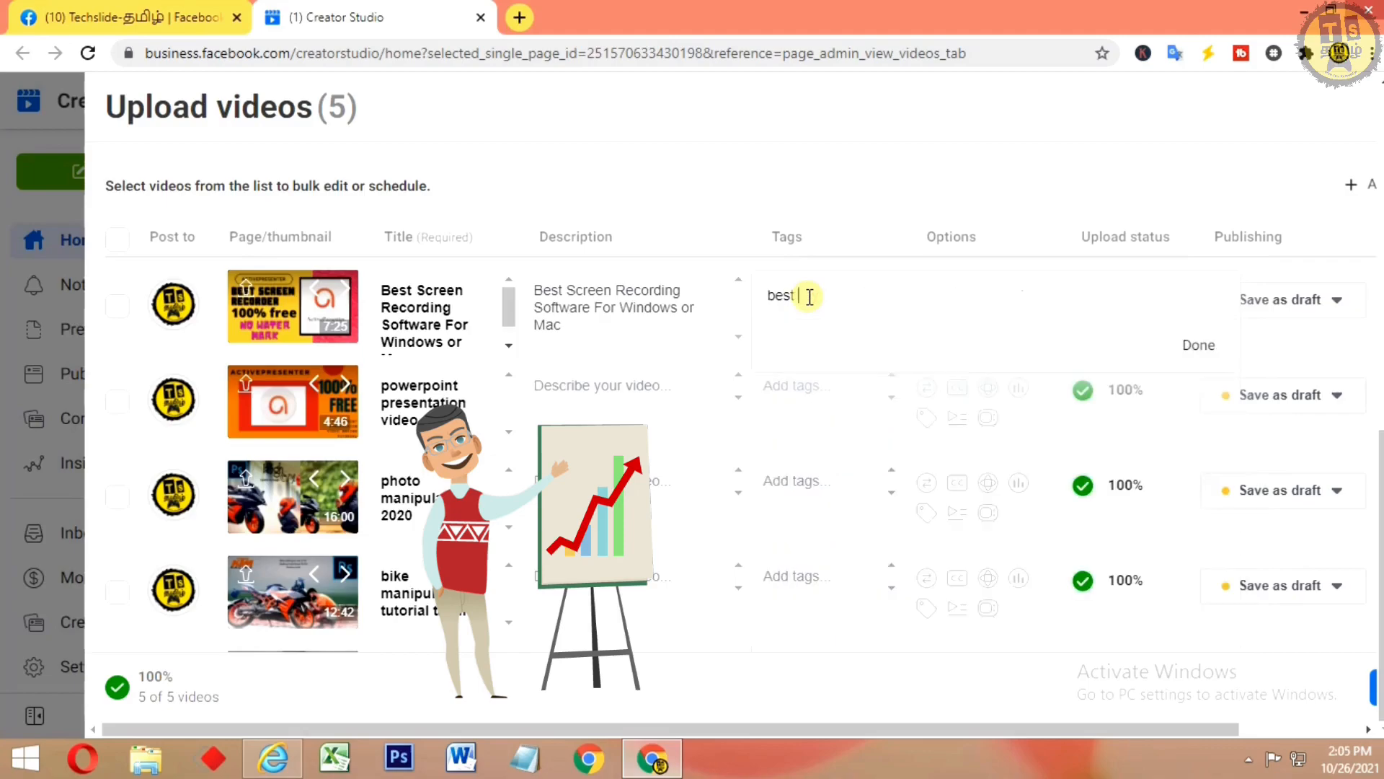
pyautogui.write('screen recorder')
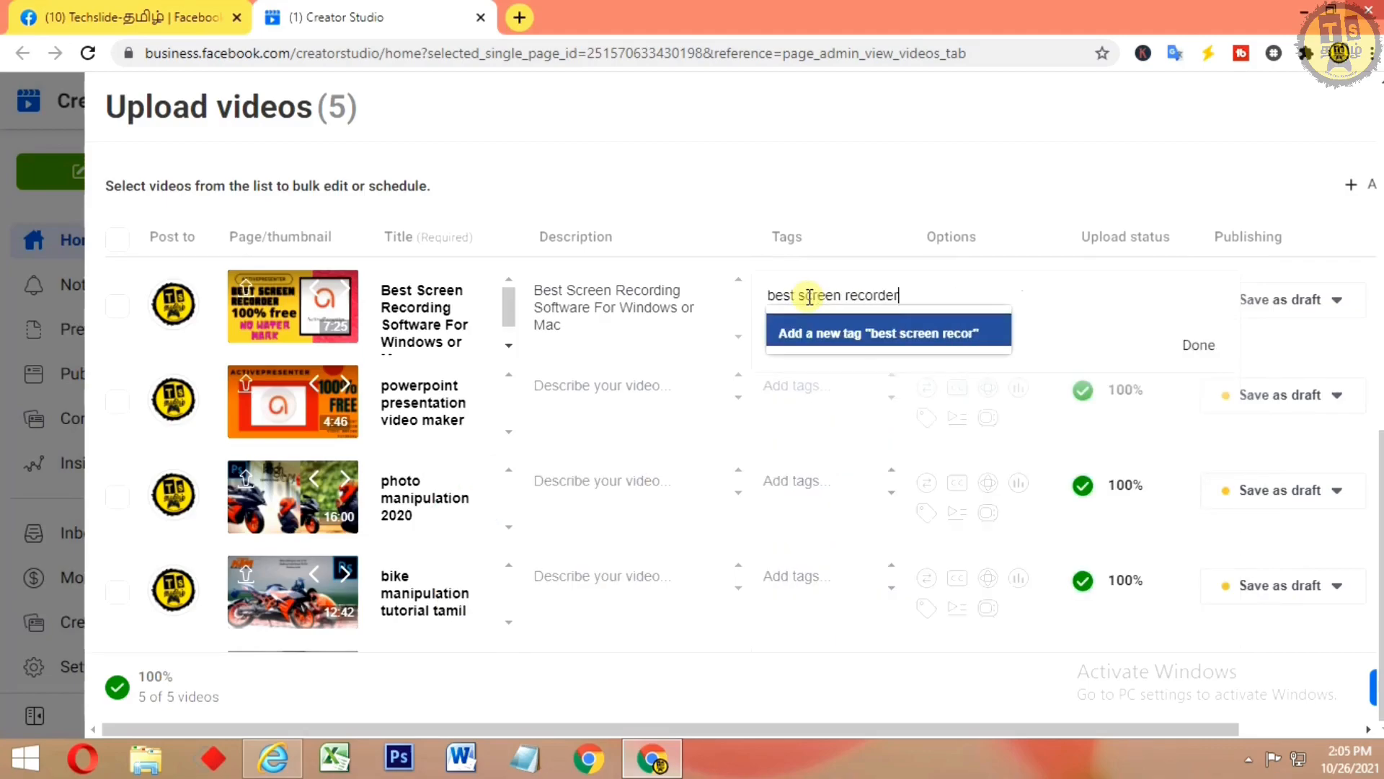
pyautogui.press('Return')
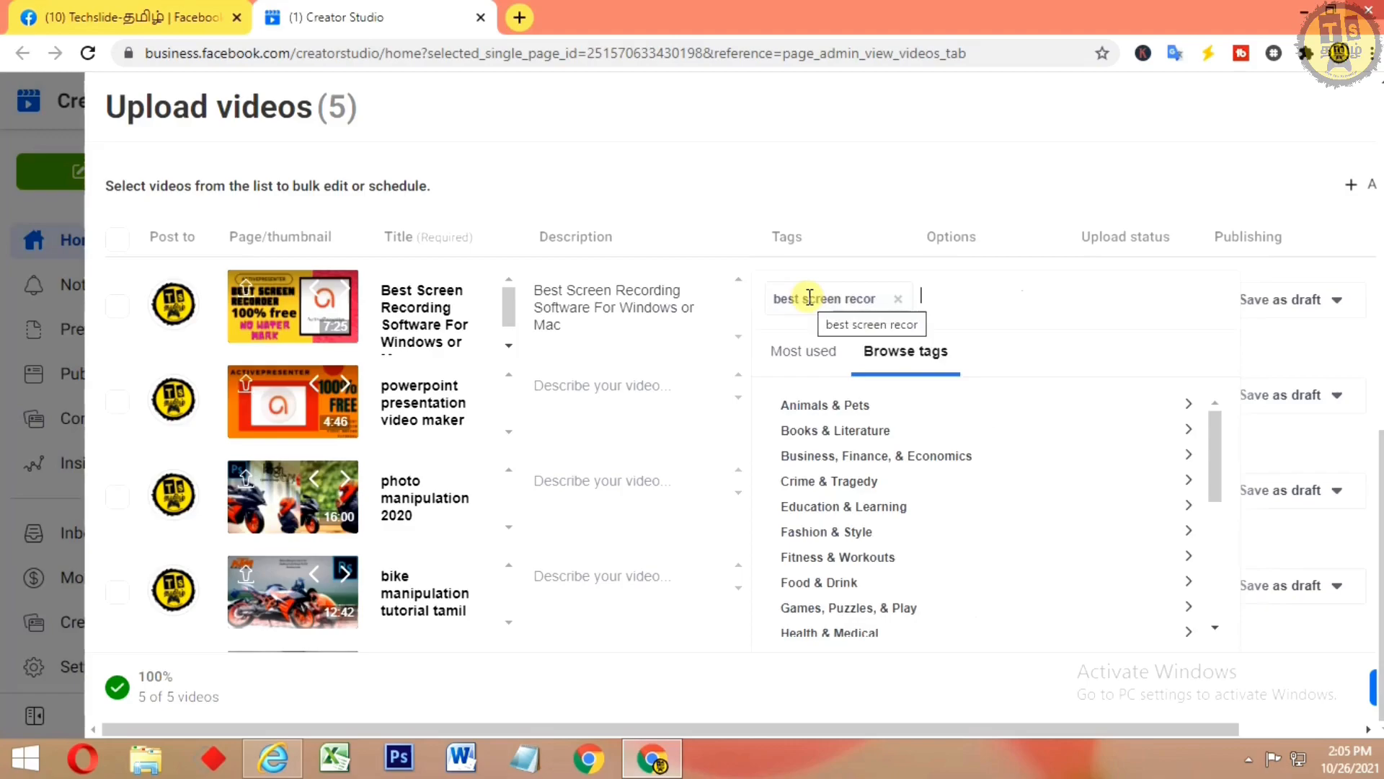
pyautogui.write('power point presentation')
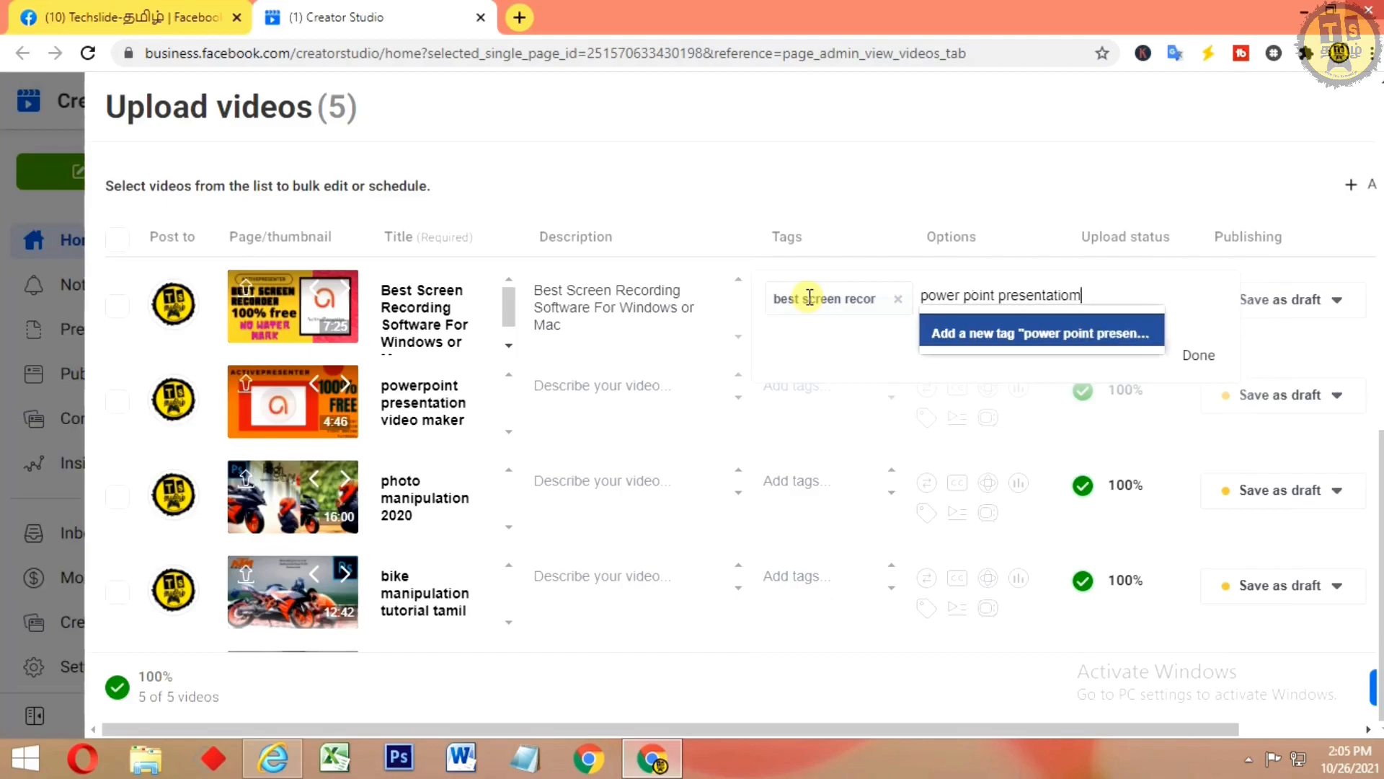
pyautogui.press('Return')
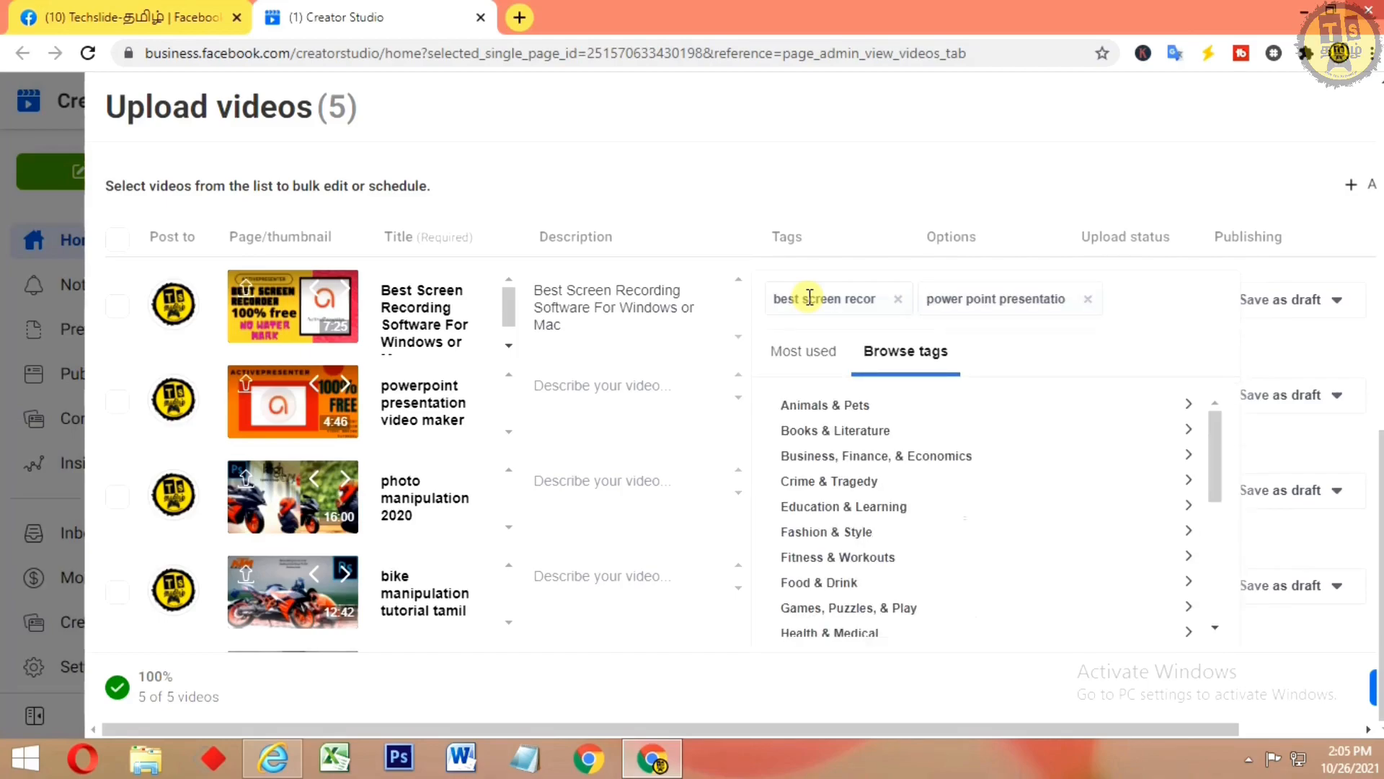
pyautogui.write('active pr')
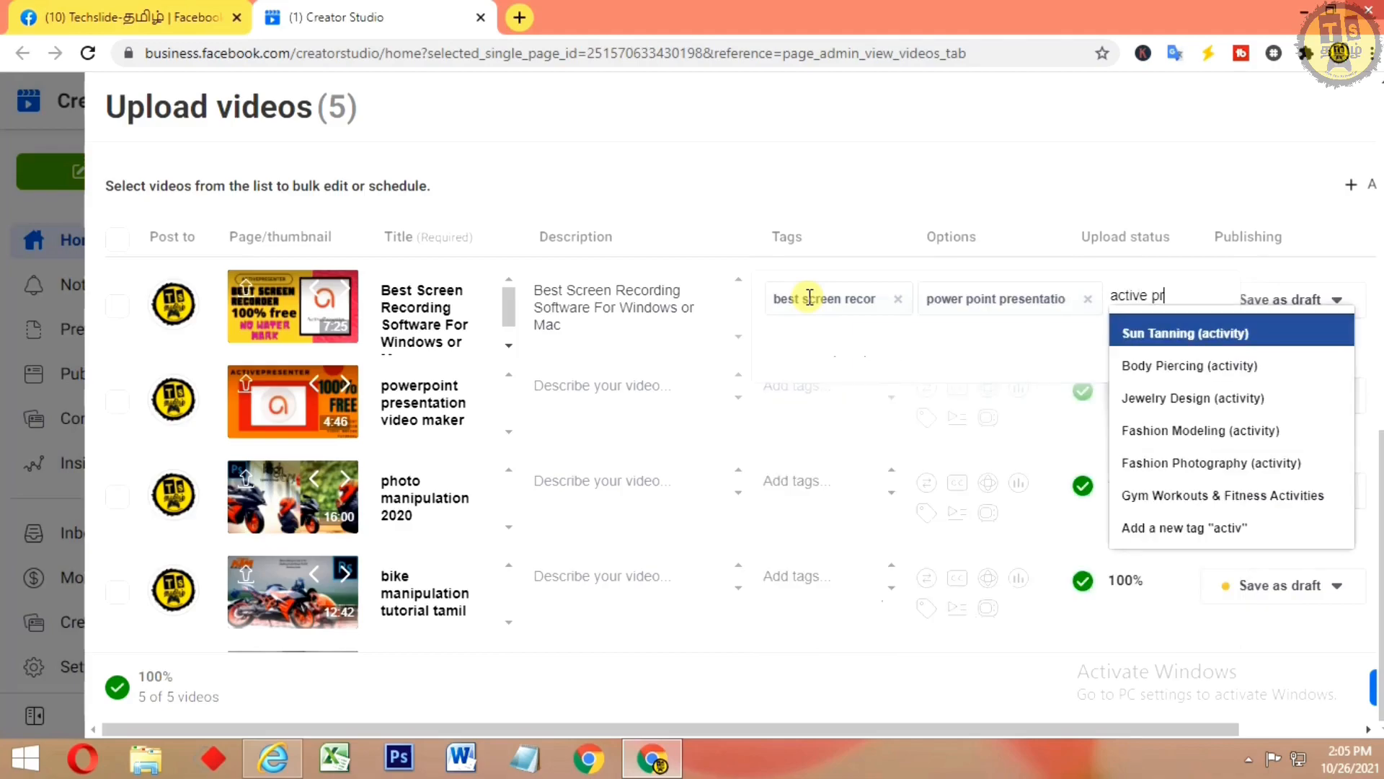
pyautogui.write('esen')
pyautogui.press('Return')
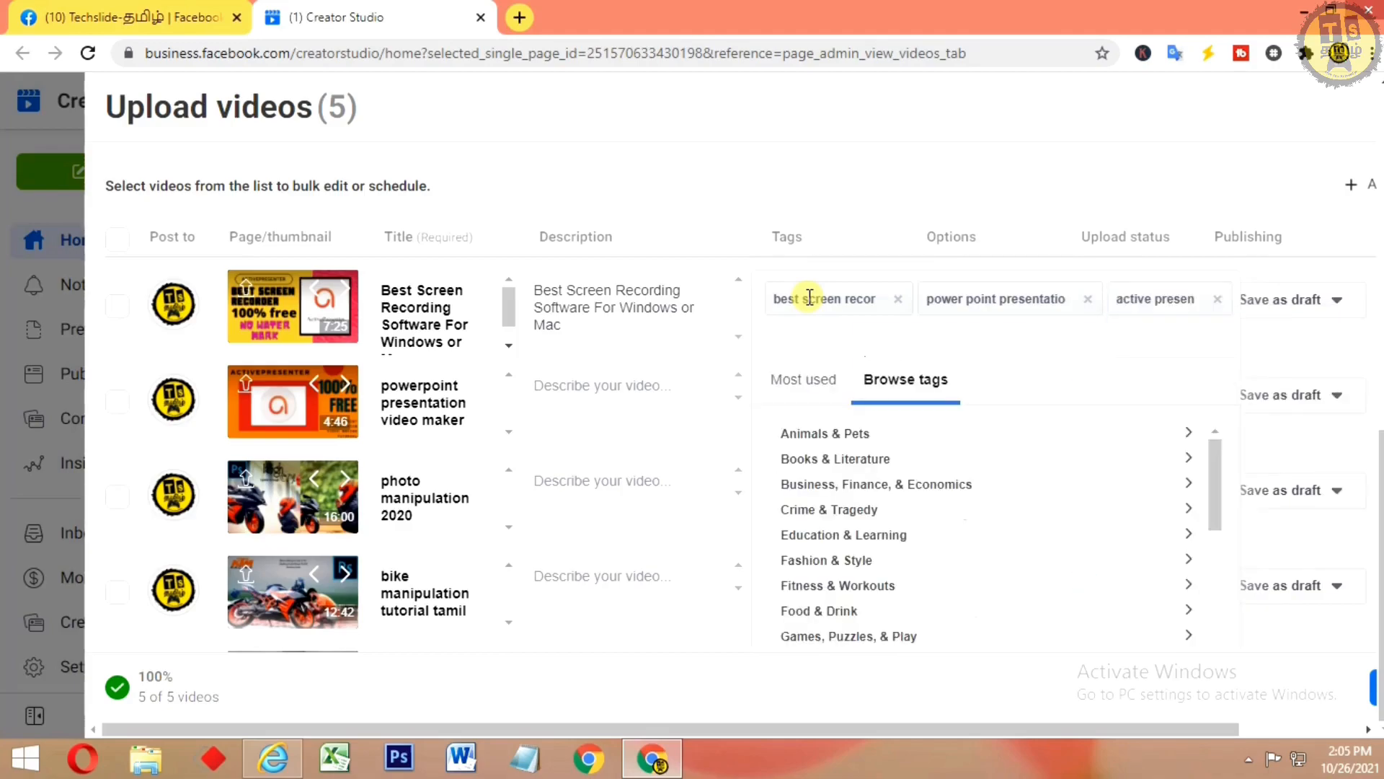
# - Add the most used tags HDR Photography, Cross Stitching, Art History, 3D Printing and Abstract Art to the first video
pyautogui.click(803, 370)
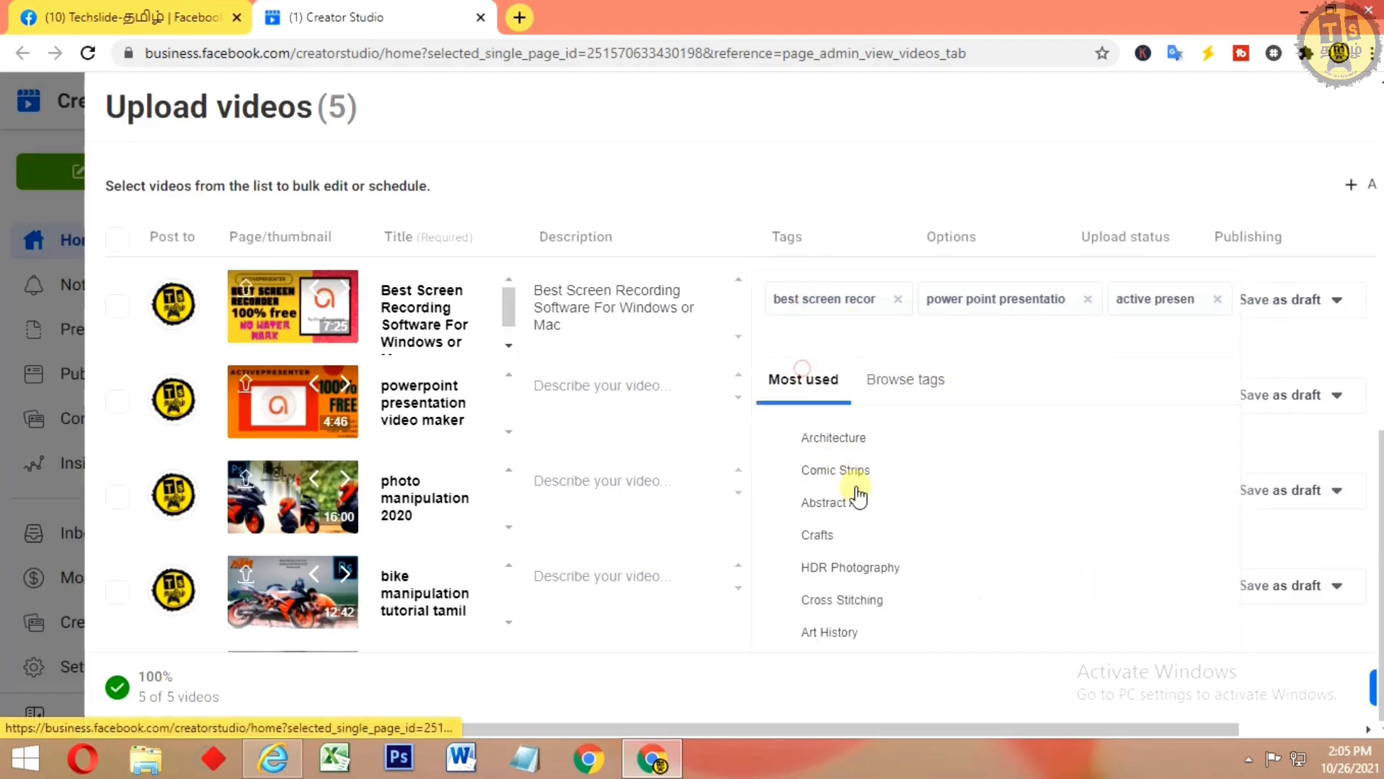
pyautogui.scroll(-2, 859, 526)
pyautogui.click(881, 468)
pyautogui.click(854, 503)
pyautogui.click(850, 604)
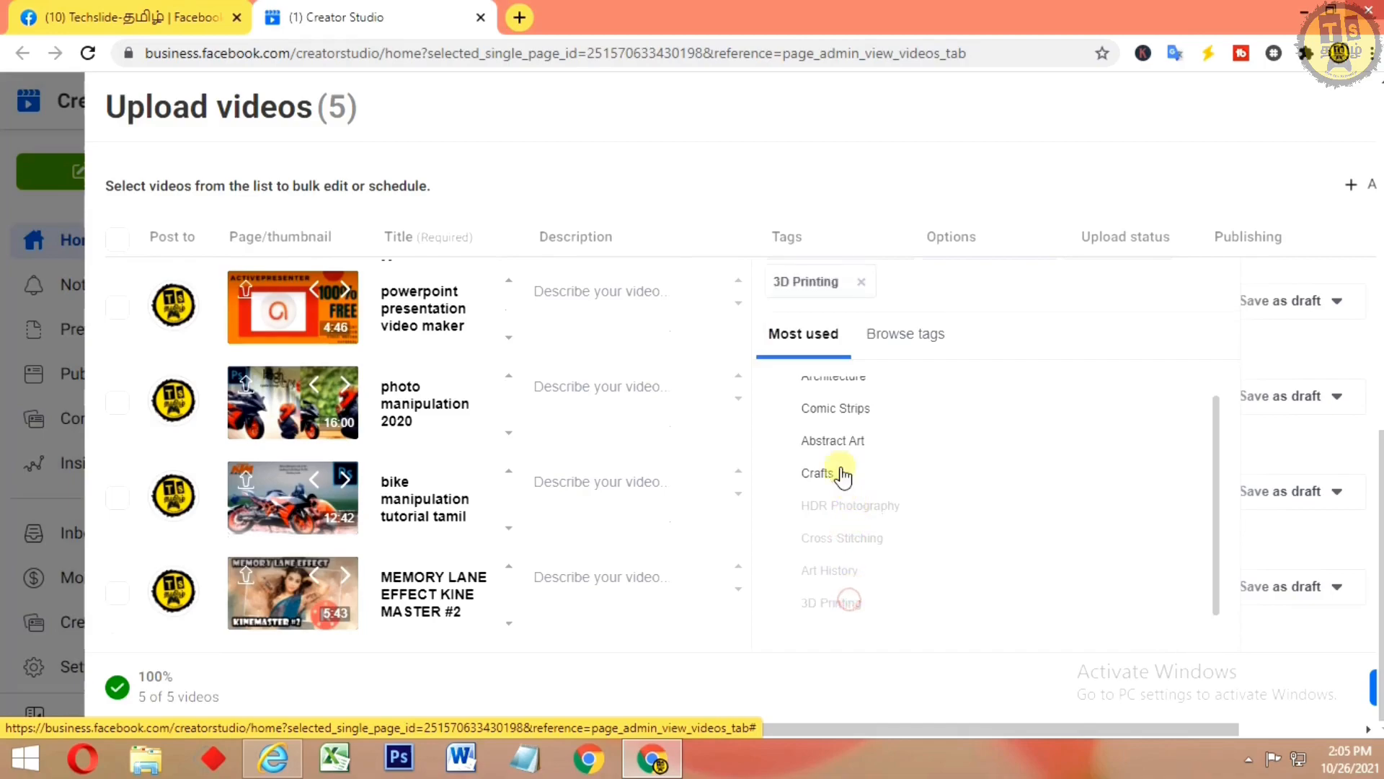
pyautogui.click(844, 440)
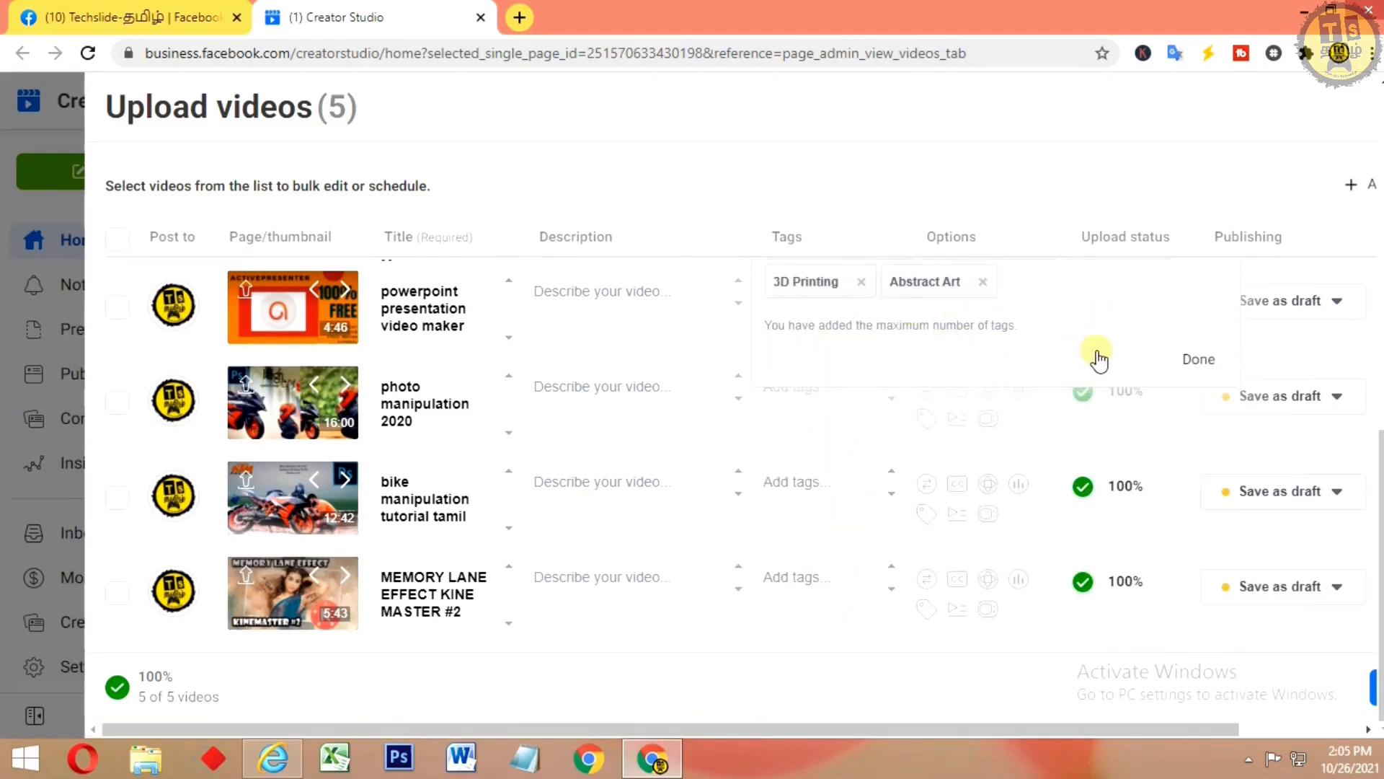
pyautogui.click(1198, 364)
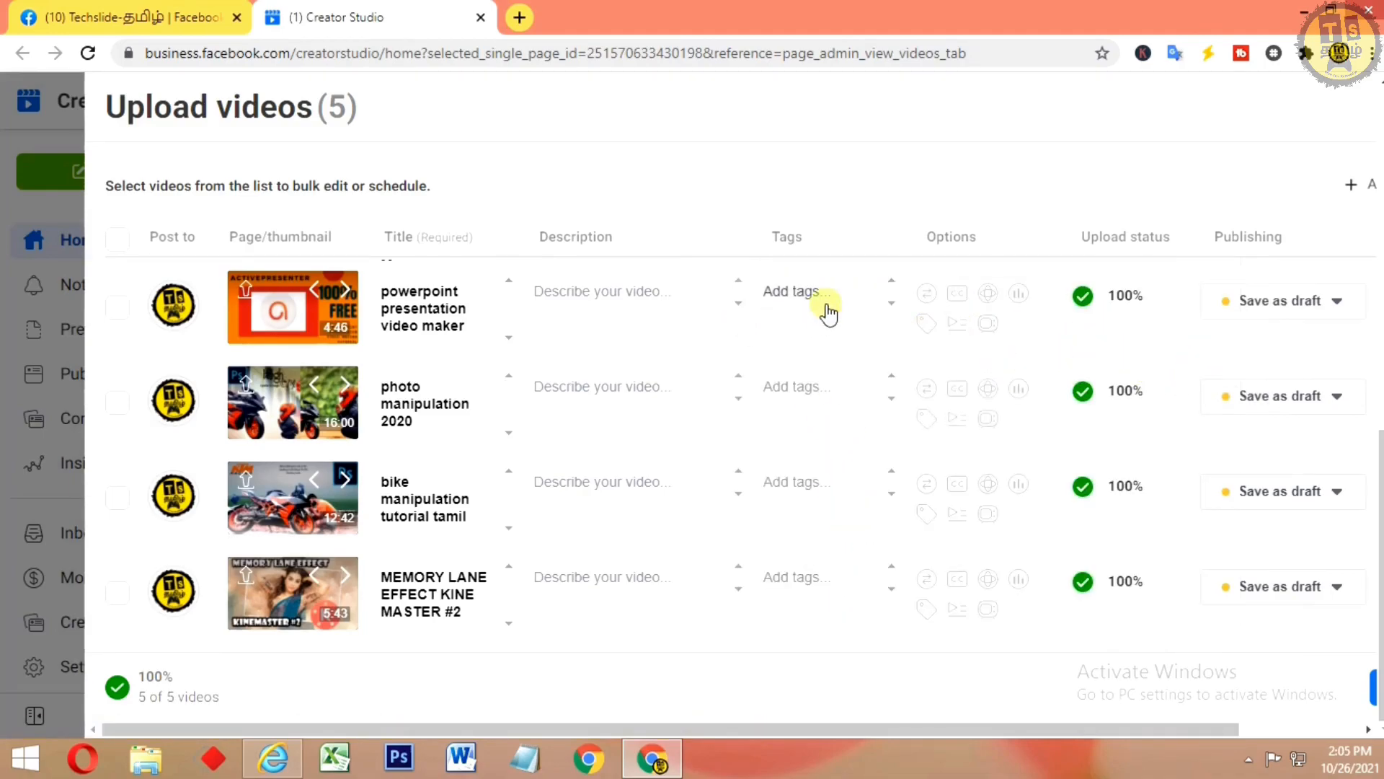
pyautogui.click(789, 320)
pyautogui.scroll(1, 757, 373)
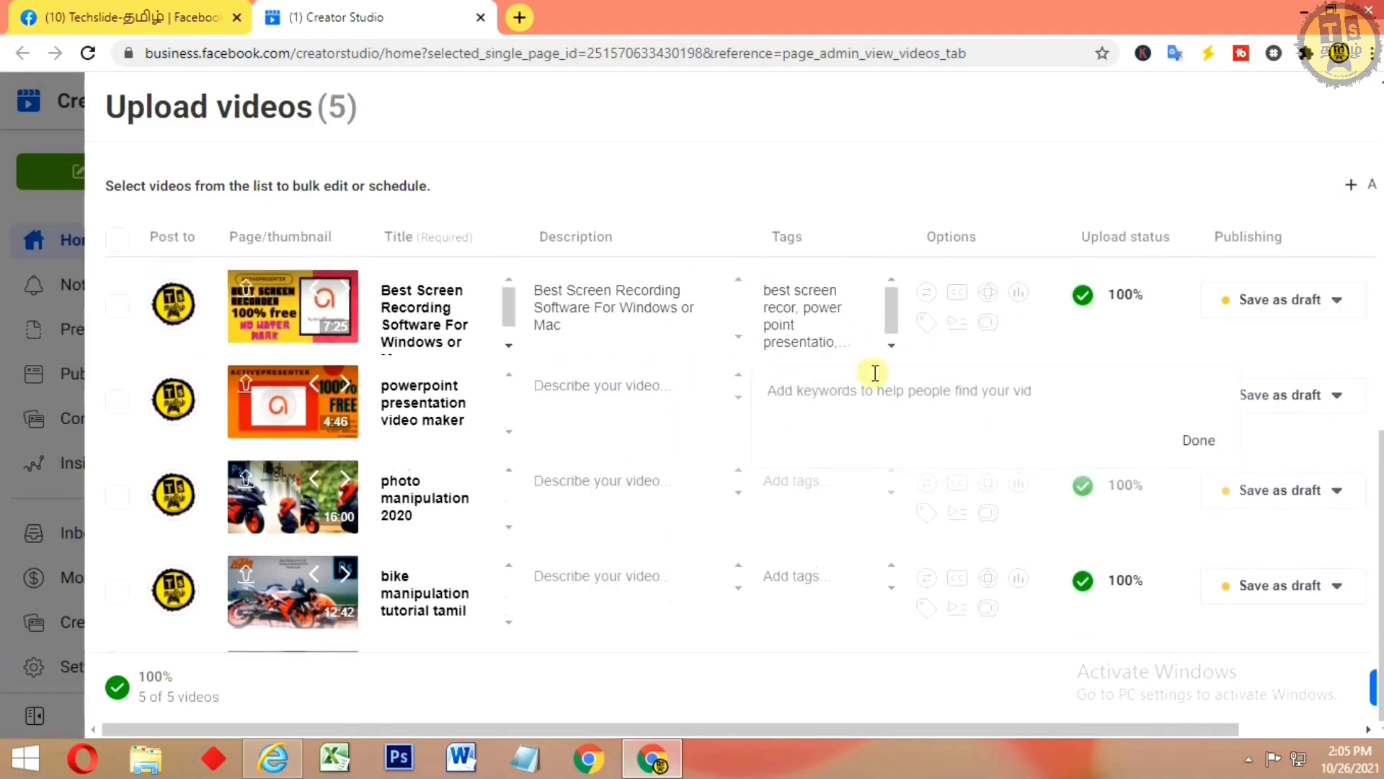
pyautogui.click(888, 315)
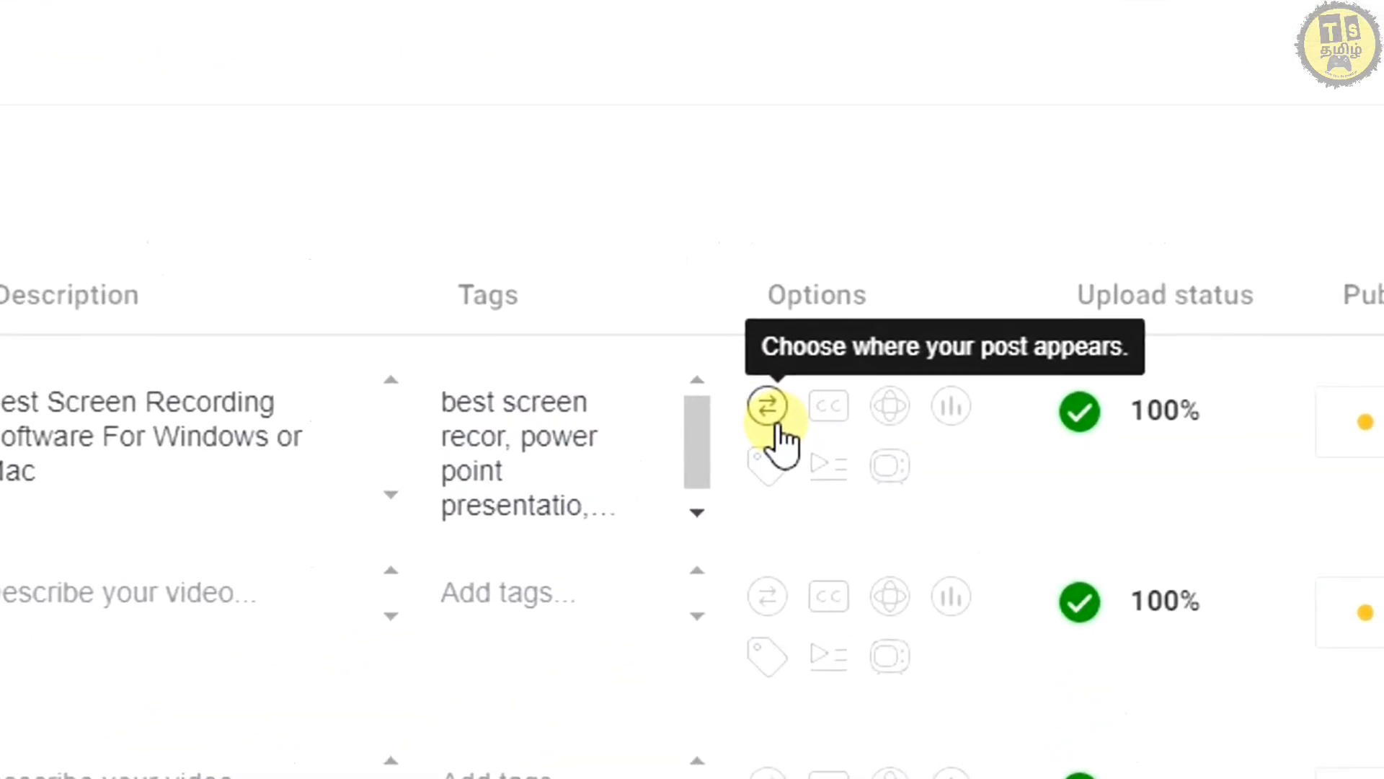
# - Open the first video's caption options and check the caption generation status
pyautogui.click(833, 417)
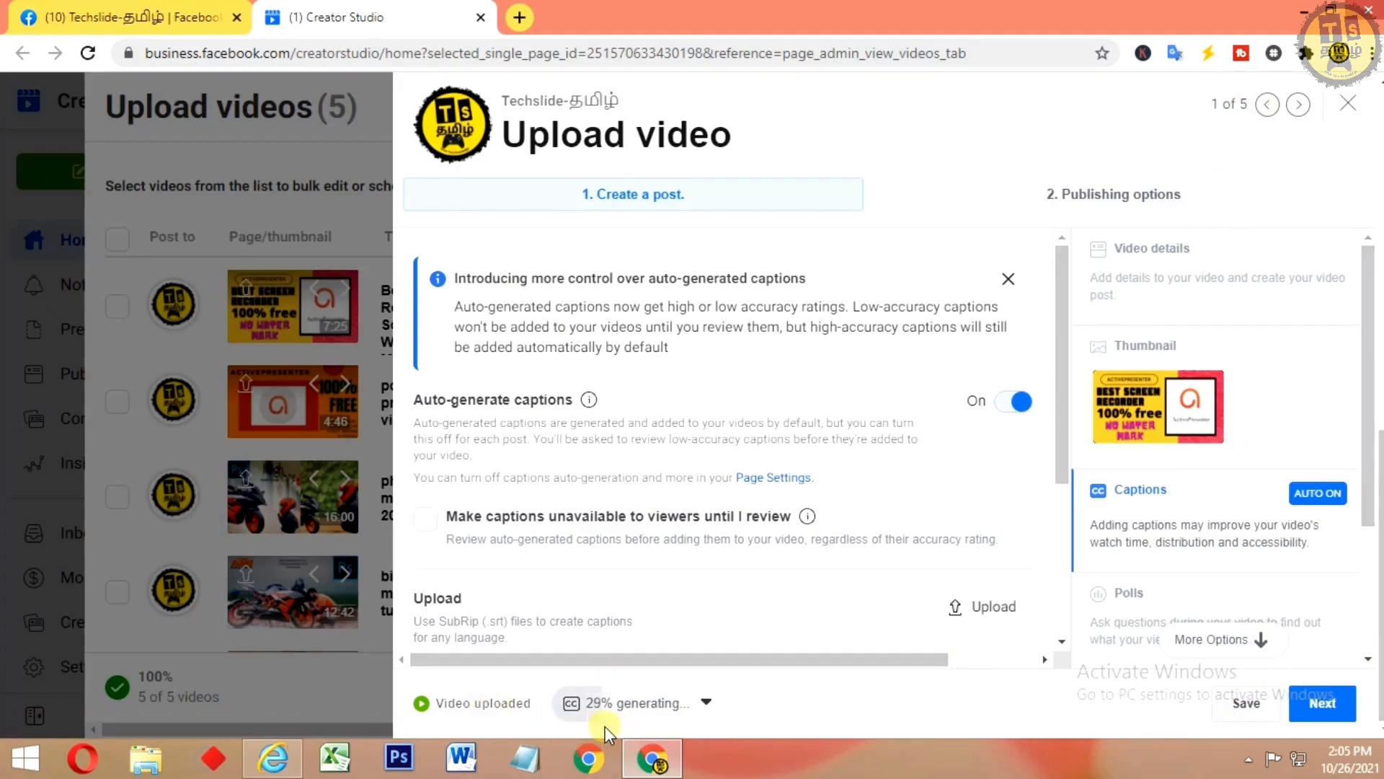
pyautogui.click(707, 704)
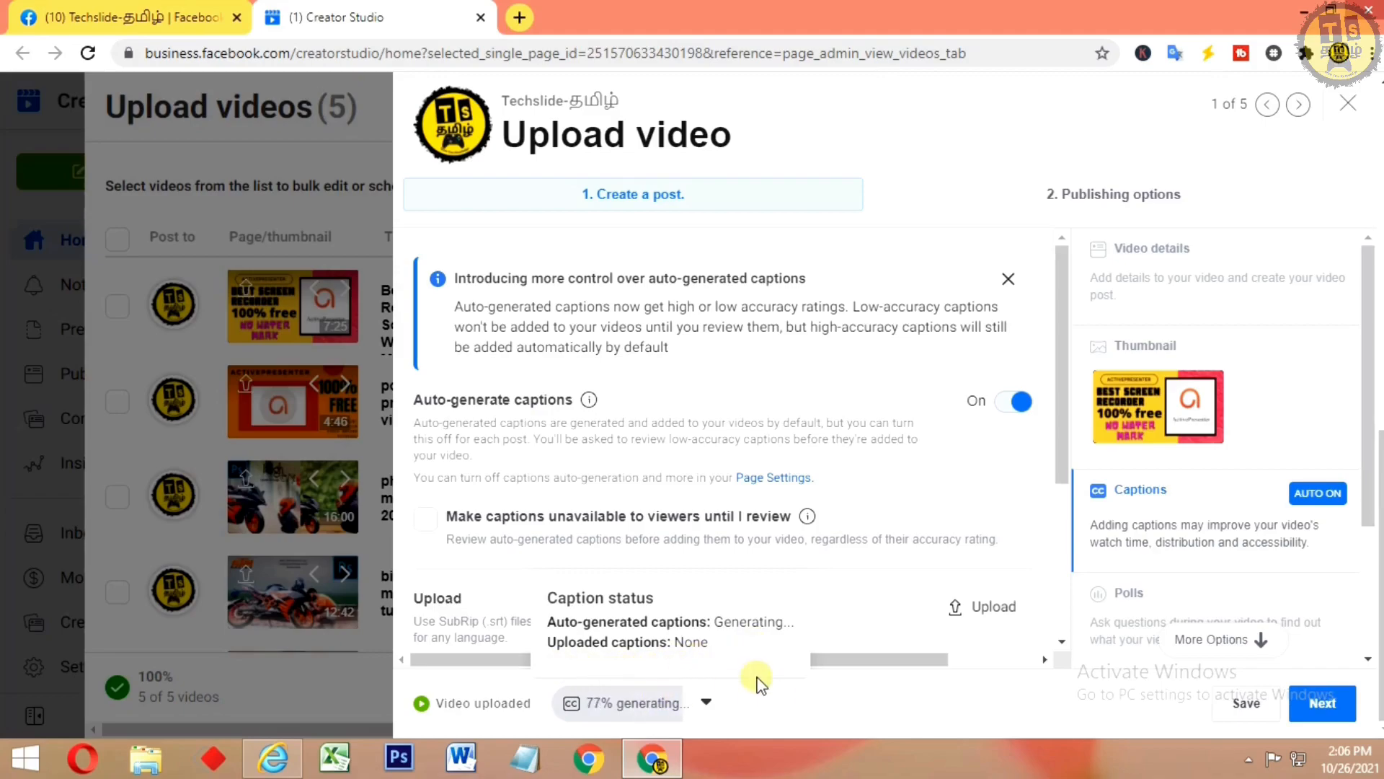
pyautogui.click(1354, 101)
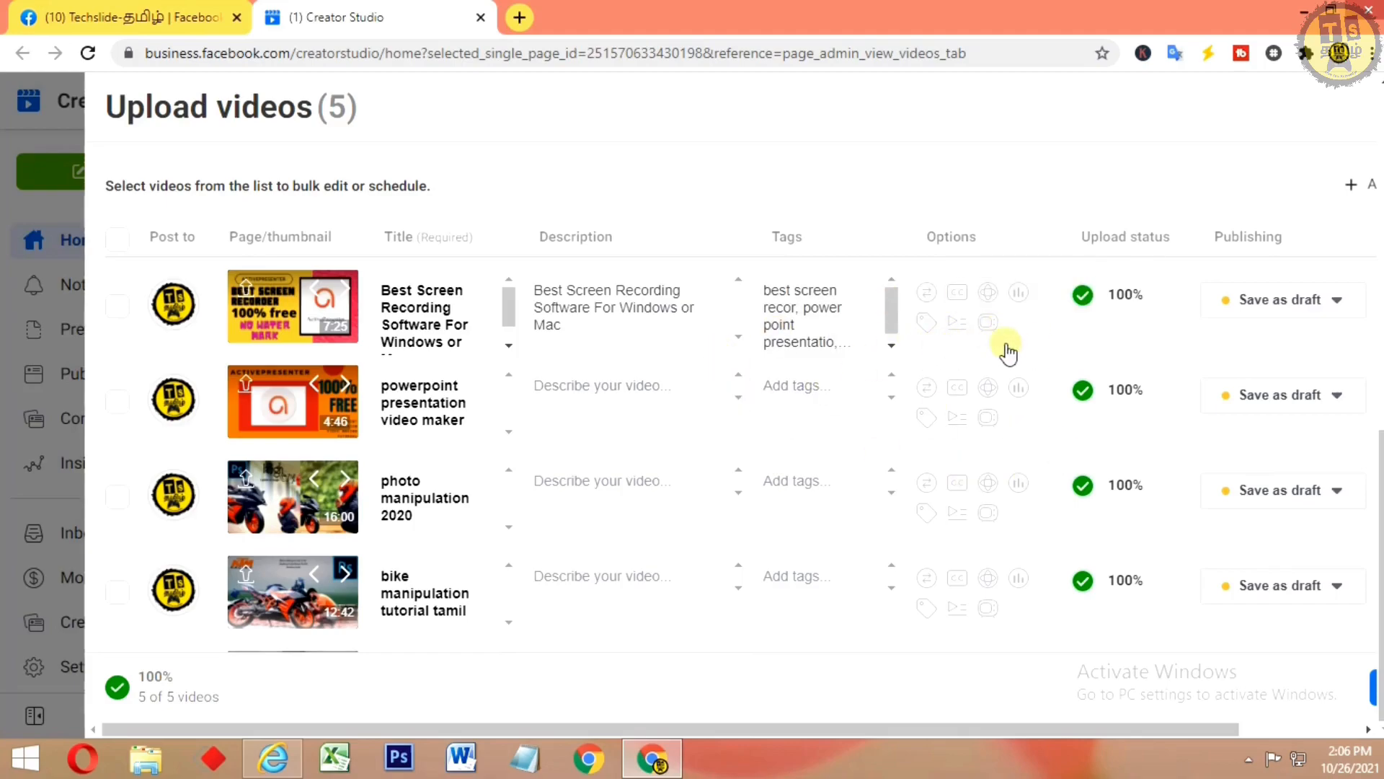
# - Copy the second video's title, "powerpoint presentation video maker", into its description
pyautogui.click(455, 414)
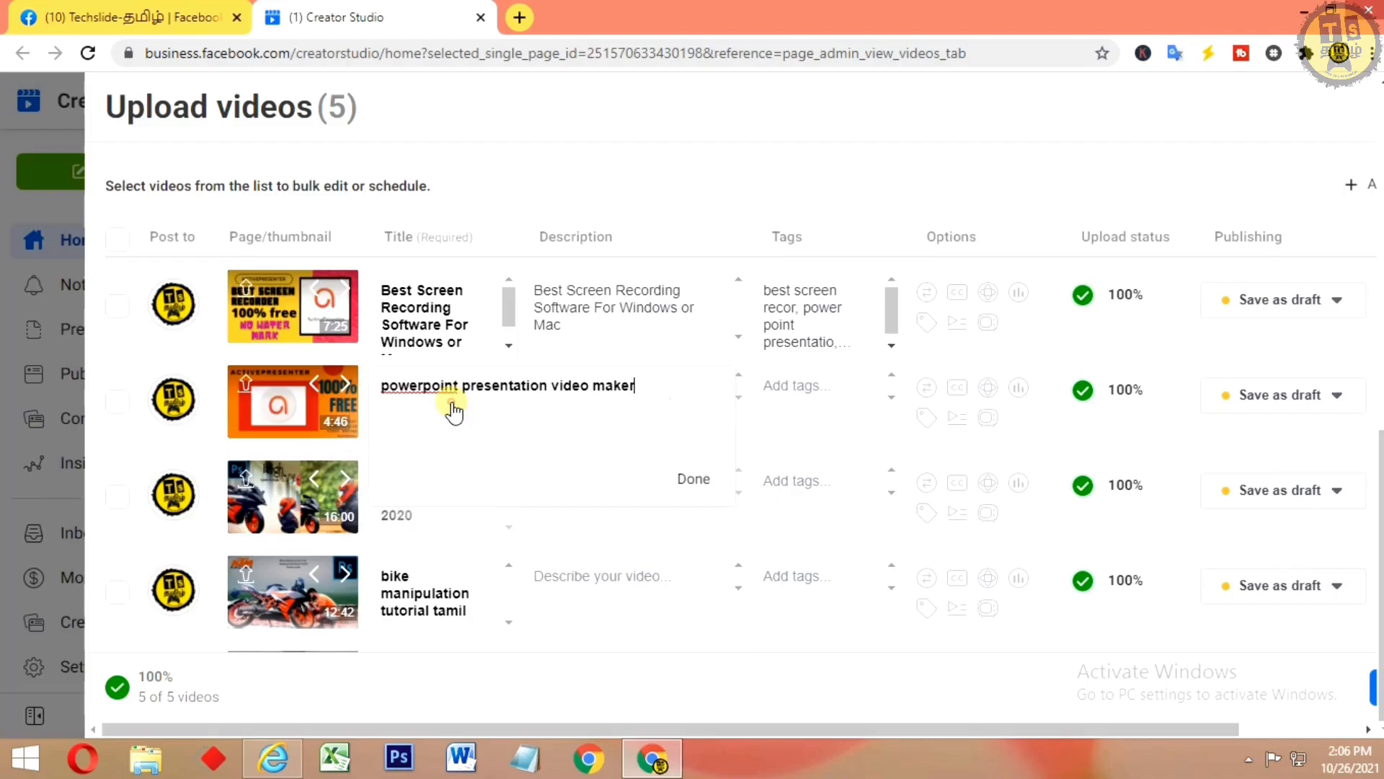
pyautogui.tripleClick(454, 410)
pyautogui.hotkey('ctrl', 'c')
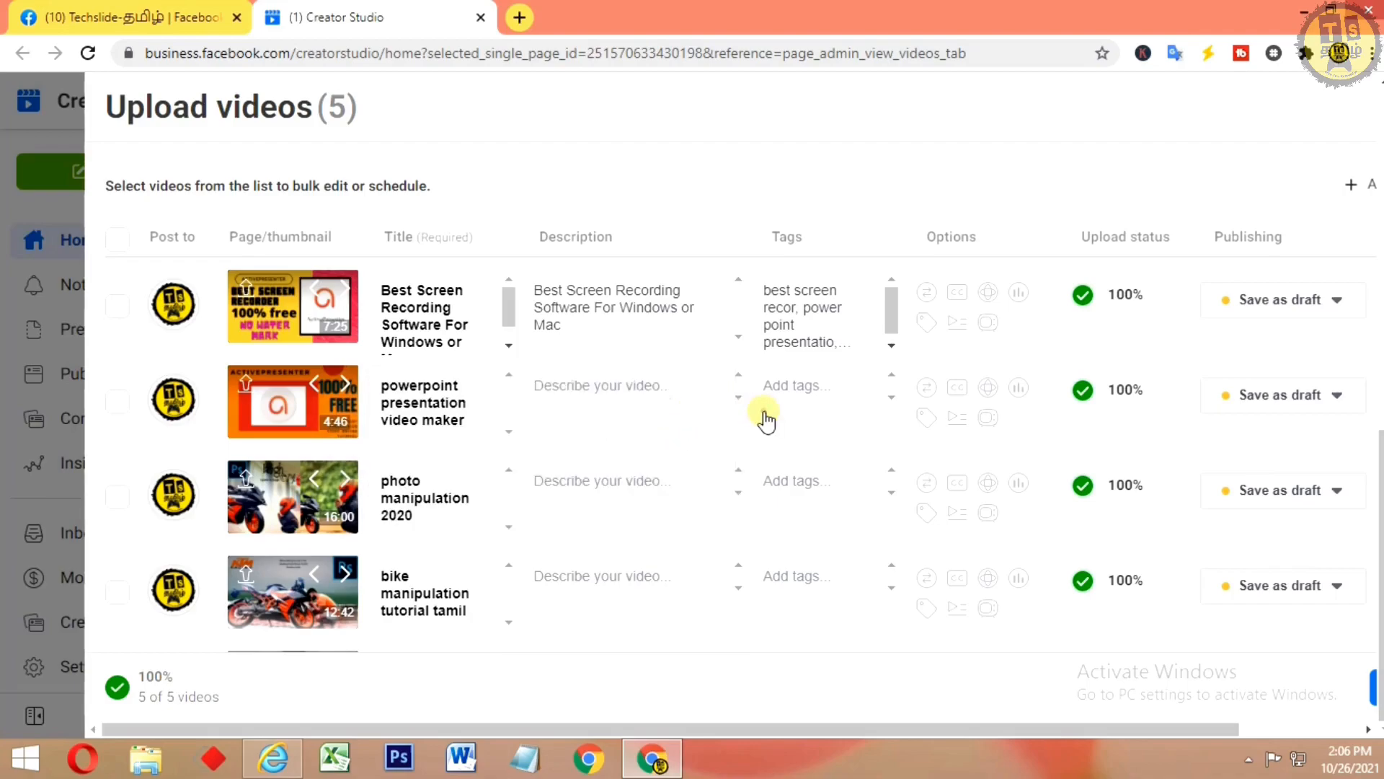
pyautogui.click(631, 399)
pyautogui.hotkey('ctrl', 'v')
pyautogui.click(966, 478)
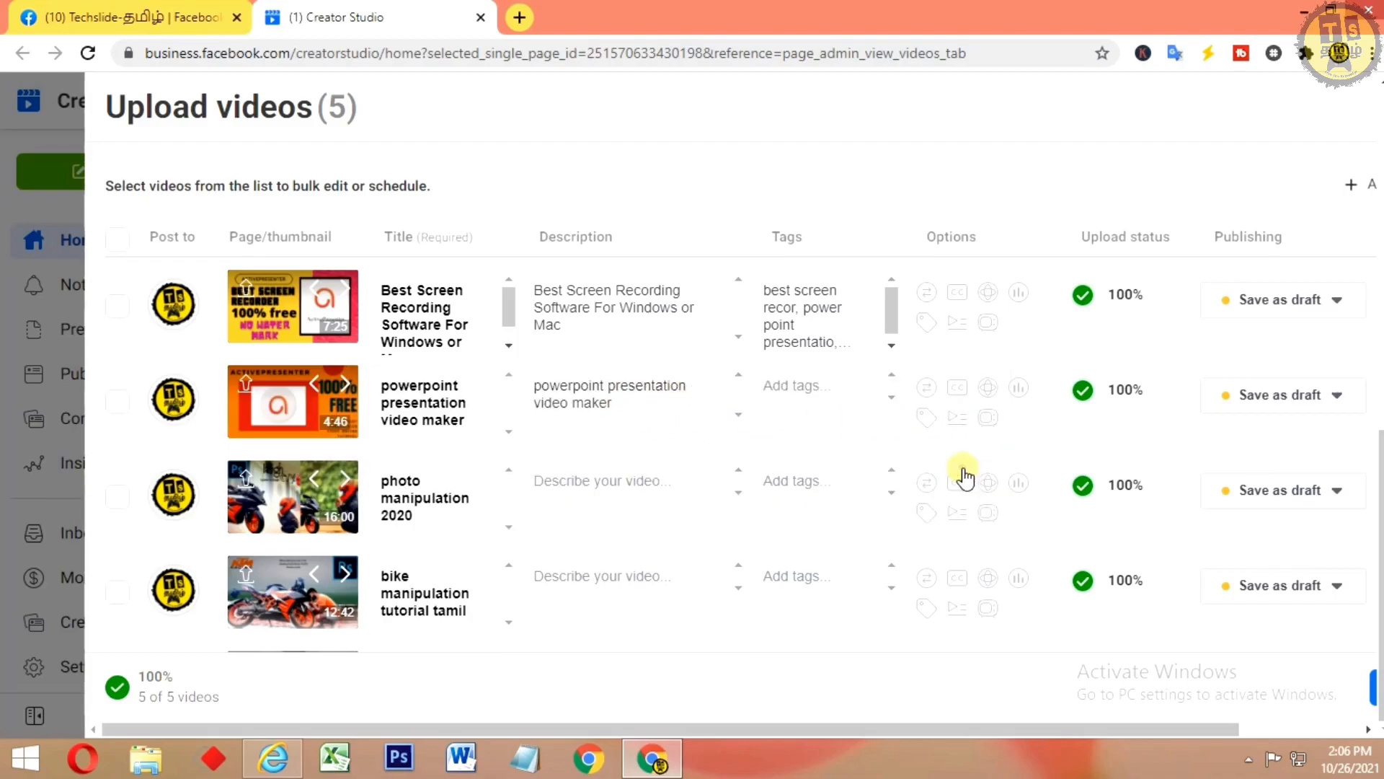
# - Tag the second video with "powerpoint presentatio", "best screen recorder", "usefull software for pc" and "best recorde"
pyautogui.click(808, 398)
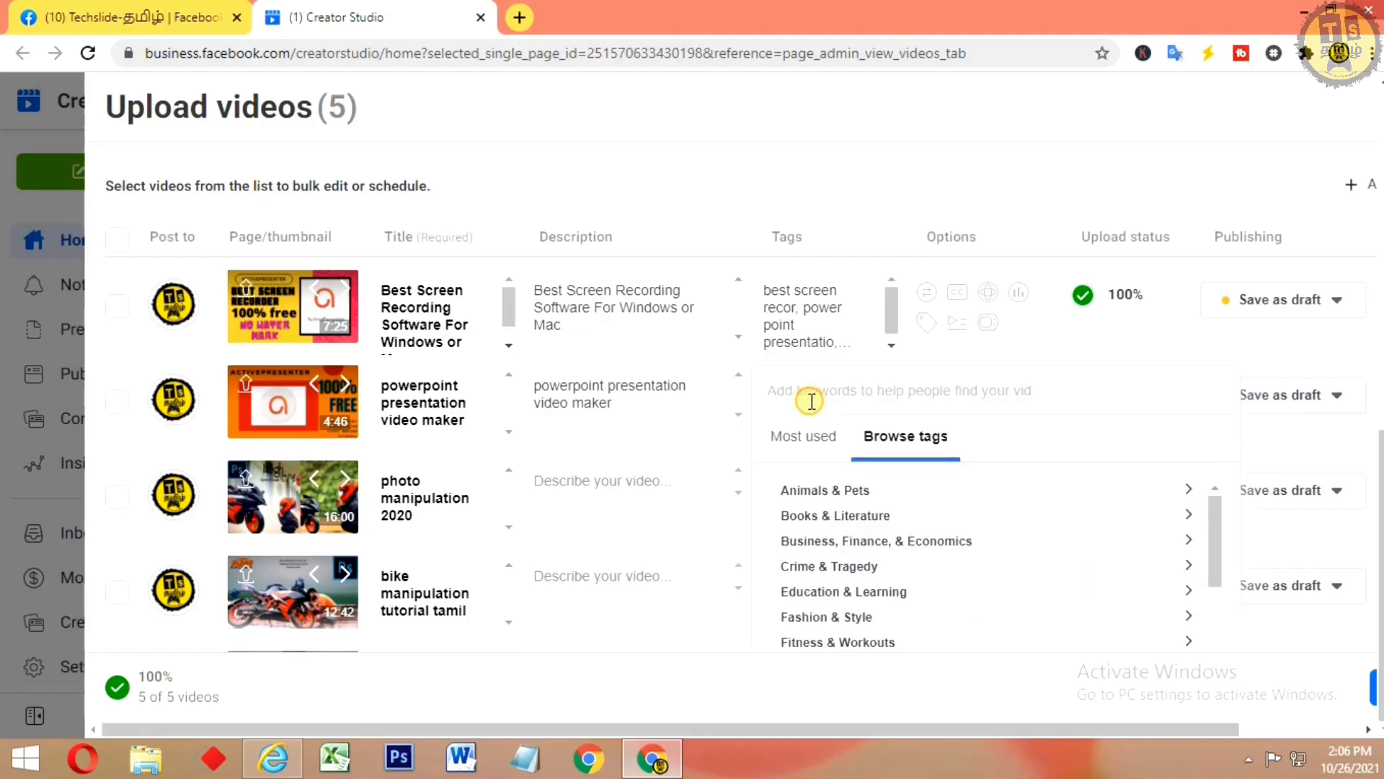
pyautogui.write('powerpoin')
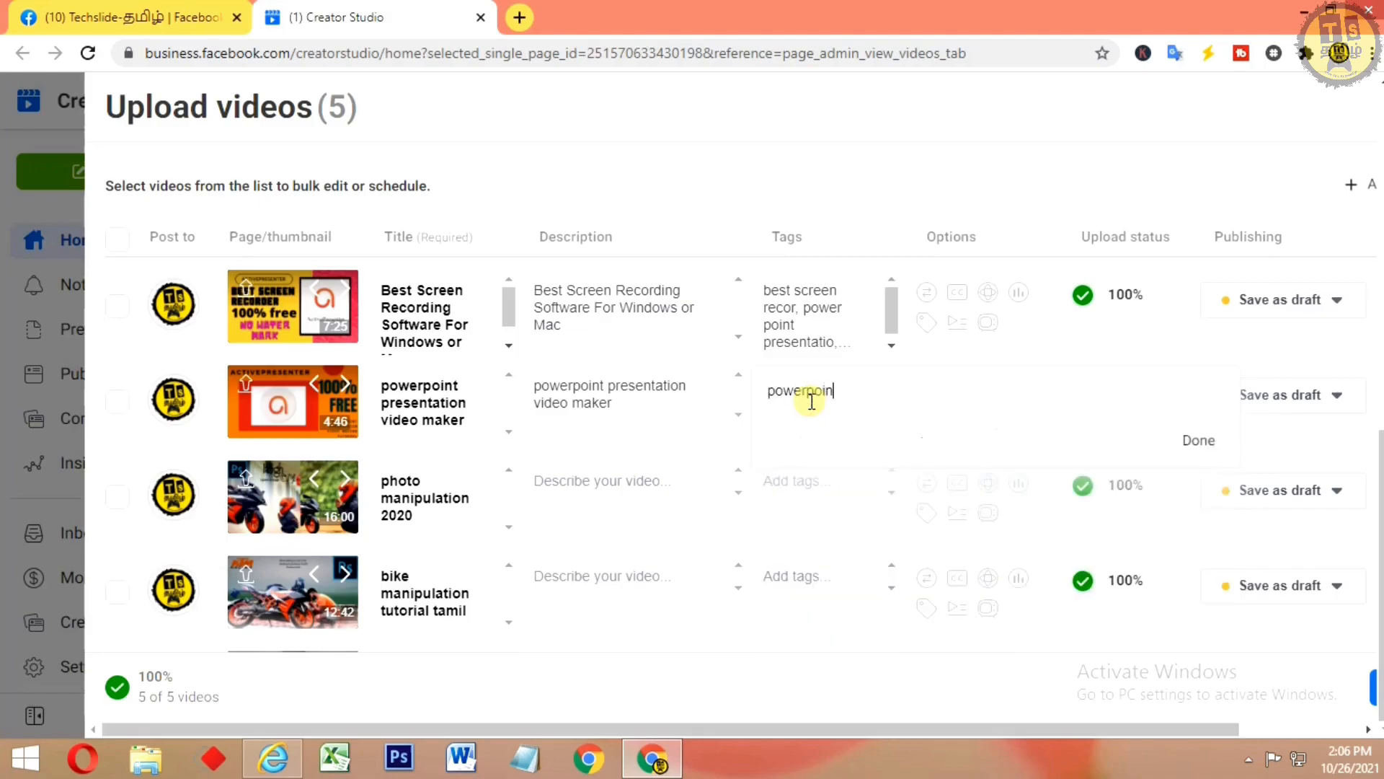
pyautogui.write('t presentatio')
pyautogui.press('Return')
pyautogui.write('best screen recorder')
pyautogui.press('Return')
pyautogui.write('usefull software for pc')
pyautogui.press('Return')
pyautogui.write('best recorde')
pyautogui.press('Return')
pyautogui.click(841, 576)
# - Set the description of the "photo manipulation 2020" video to "photo manipulation 2021"
pyautogui.click(616, 486)
pyautogui.write('photosop tutorial')
pyautogui.click(404, 494)
pyautogui.click(661, 519)
pyautogui.hotkey('ctrl', 'v')
pyautogui.press('BackSpace')
pyautogui.write('1')
pyautogui.click(969, 575)
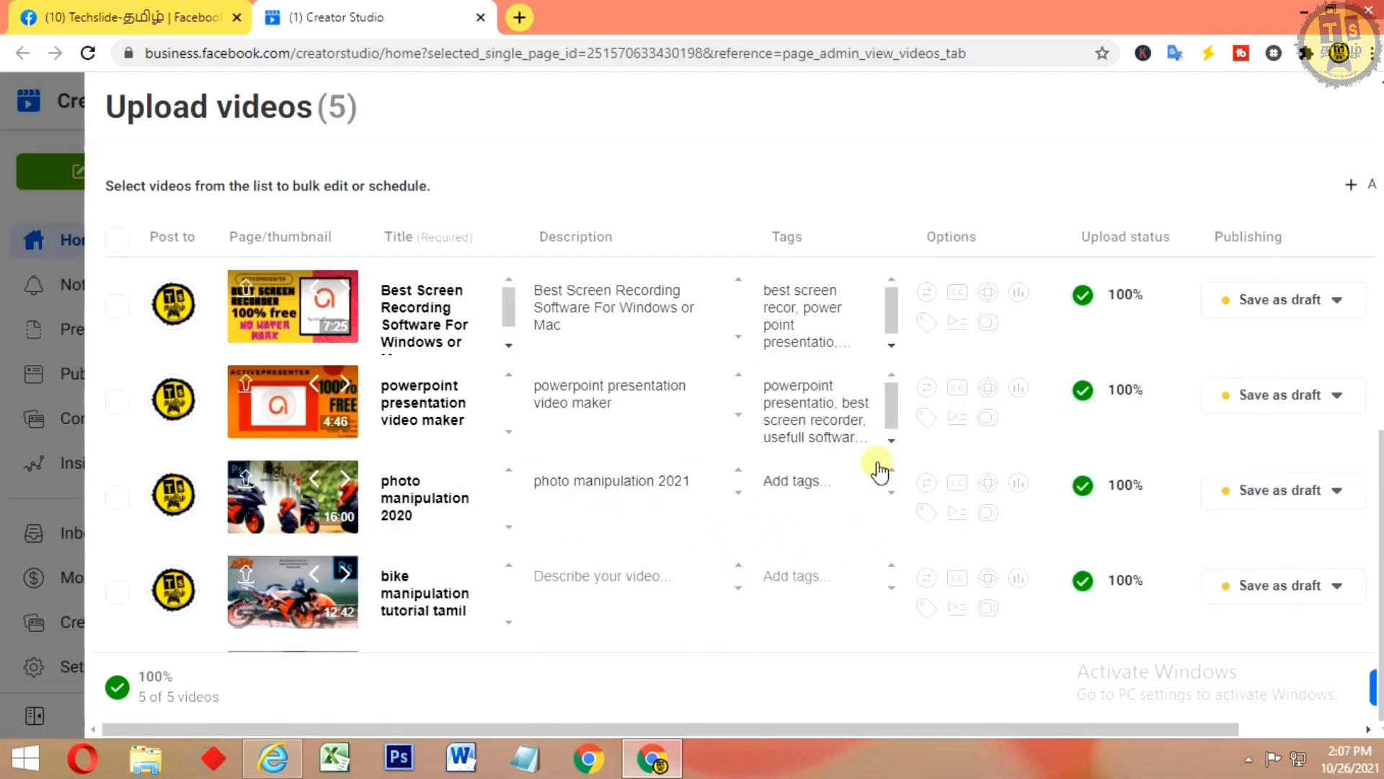
# - Tag the "photo manipulation 2020" video with "photoshop tutorial in tamil", "photoshop", "photo manipulation" and "best photoshop t"
pyautogui.click(796, 483)
pyautogui.write('phto')
pyautogui.press('BackSpace')
pyautogui.press('BackSpace')
pyautogui.write('hop tutorial in tamil')
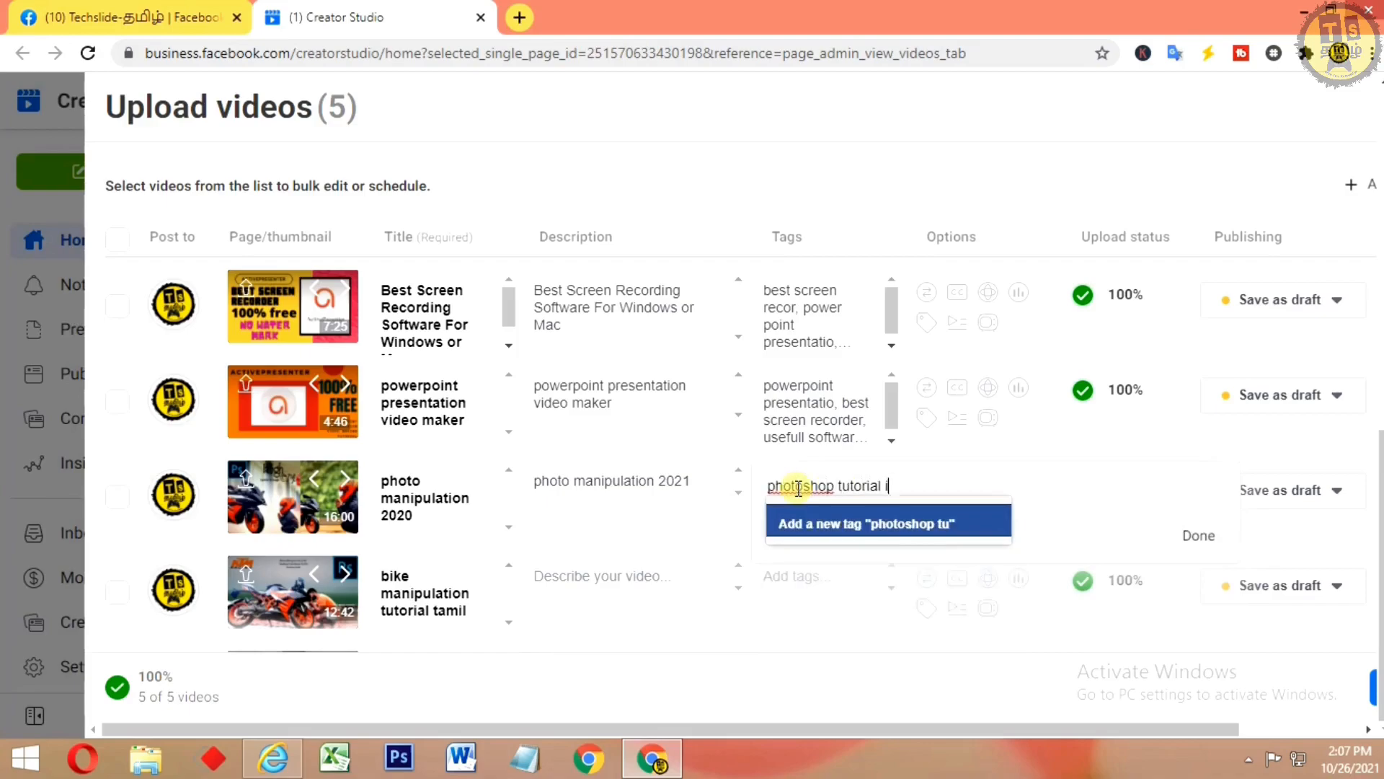
pyautogui.press('Return')
pyautogui.write('photoshop')
pyautogui.press('Return')
pyautogui.write('photo manipulation')
pyautogui.press('Return')
pyautogui.write('best photoshop t')
pyautogui.press('Return')
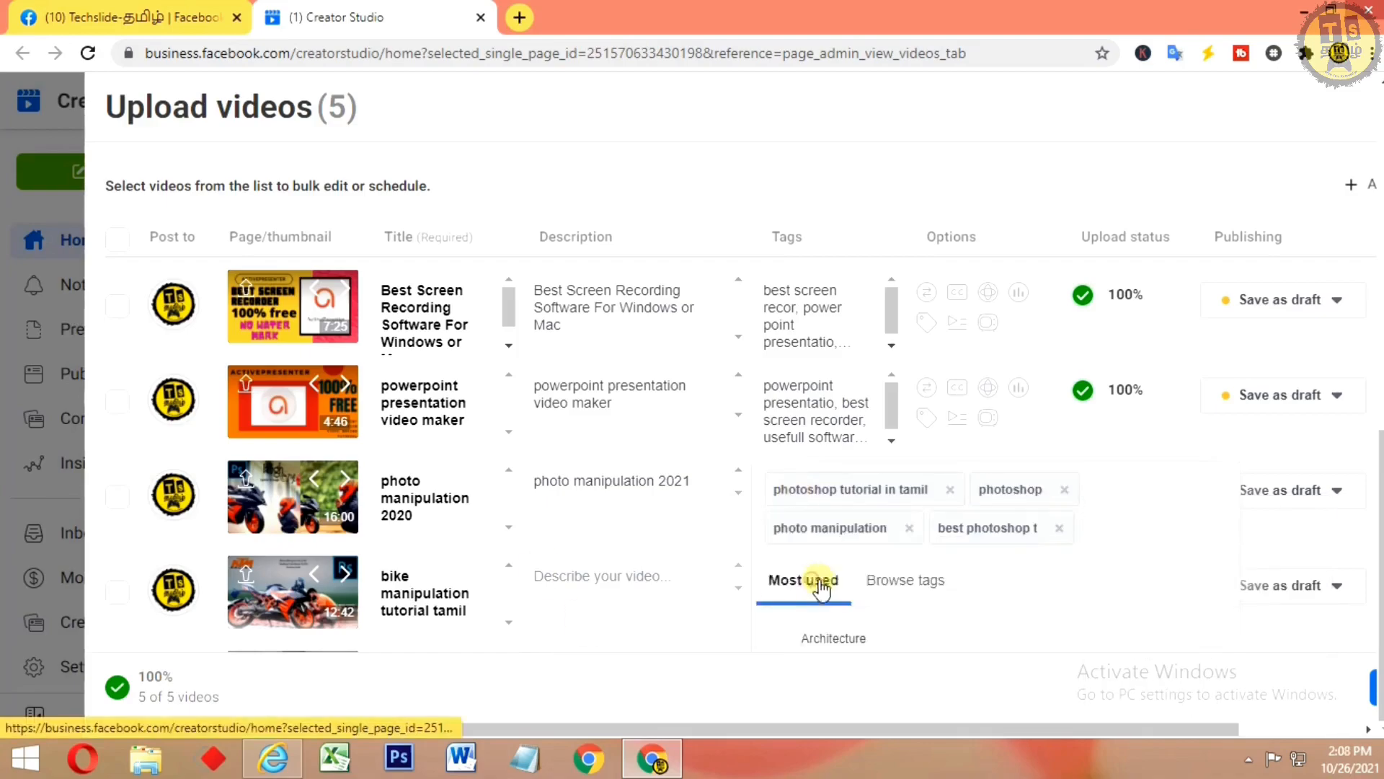
# - Set the bike video's description to its title, "bike manipulation tutorial tamil"
pyautogui.scroll(-3, 813, 585)
pyautogui.click(607, 369)
pyautogui.click(620, 493)
pyautogui.hotkey('ctrl', 'v')
pyautogui.click(959, 581)
# - Tag the bike video with "bike manipulation tutorial tamil", "bike manipulation edit", "bike edi" and "best image edit"
pyautogui.click(807, 486)
pyautogui.write('bike manipulation edit')
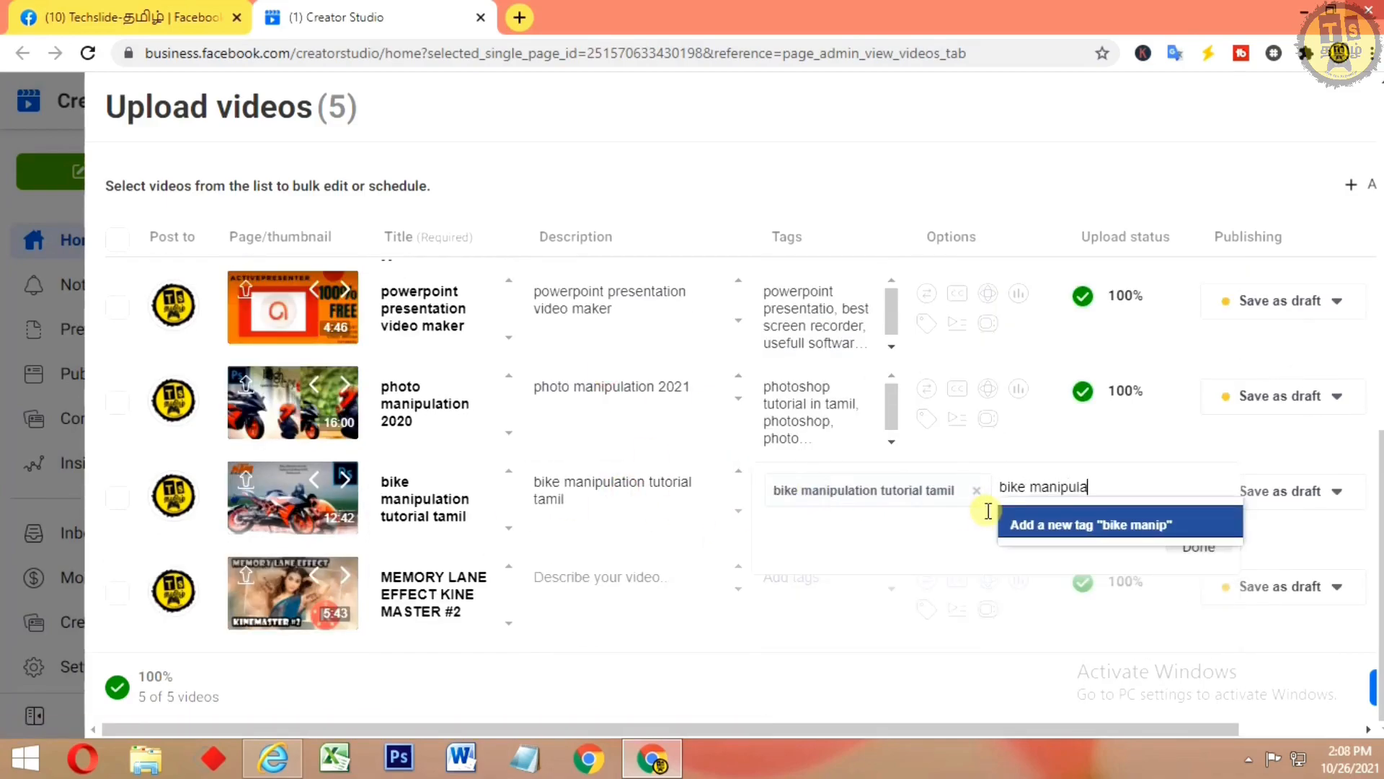
pyautogui.press('Return')
pyautogui.write('bike edit')
pyautogui.press('Return')
pyautogui.write('best image edit')
pyautogui.press('Return')
pyautogui.click(1199, 575)
# - Set the last video's description to its title, "MEMORY LANE EFFECT KINE MASTER #2"
pyautogui.click(611, 578)
pyautogui.hotkey('ctrl', 'v')
pyautogui.click(828, 537)
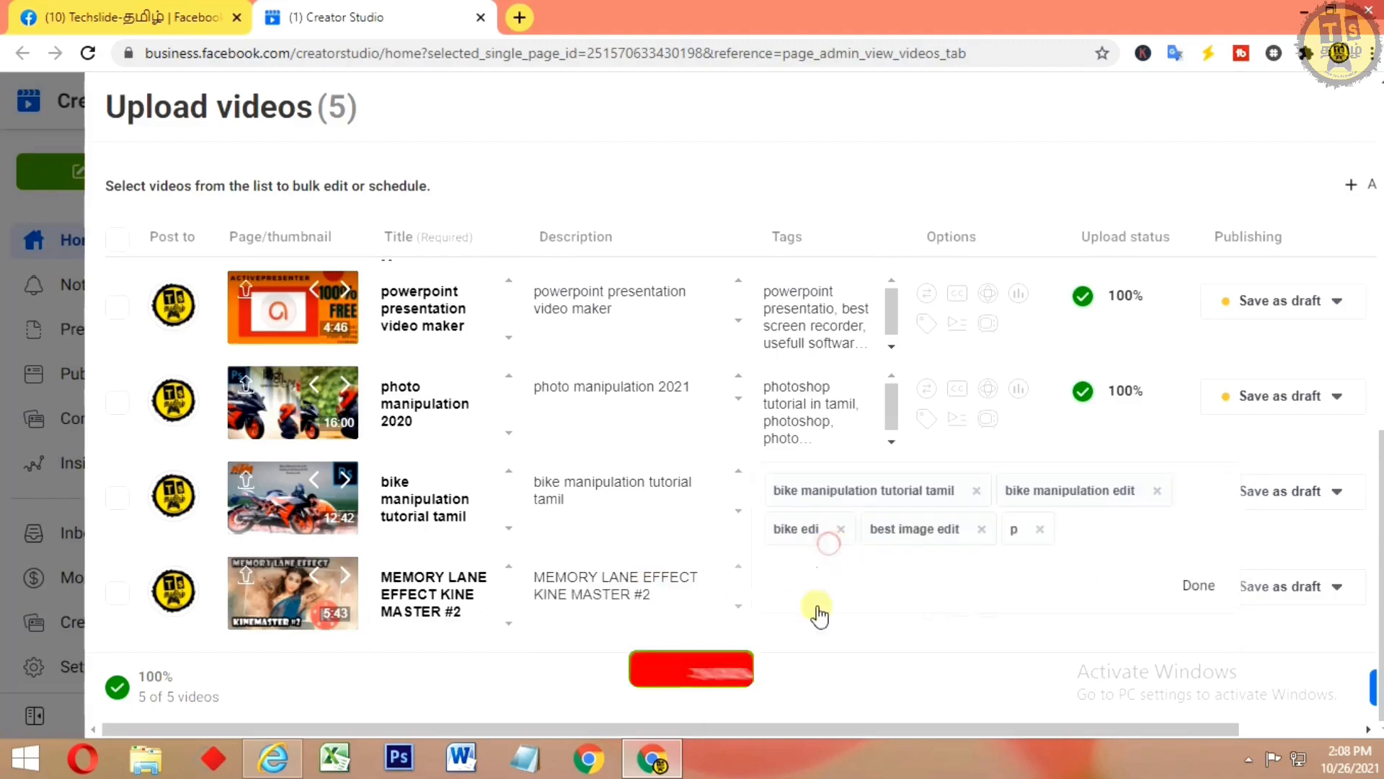
# - Tag the last video with "MEMORY LANE EFFECT KINE MASTER #2", "kinemaster tuto", "kinemaster e" and "kinemaster pro"
pyautogui.click(804, 579)
pyautogui.hotkey('ctrl', 'v')
pyautogui.write('kinemaster tuto')
pyautogui.press('Return')
pyautogui.write('kinemaster s')
pyautogui.press('Return')
pyautogui.write('kinemaster pr')
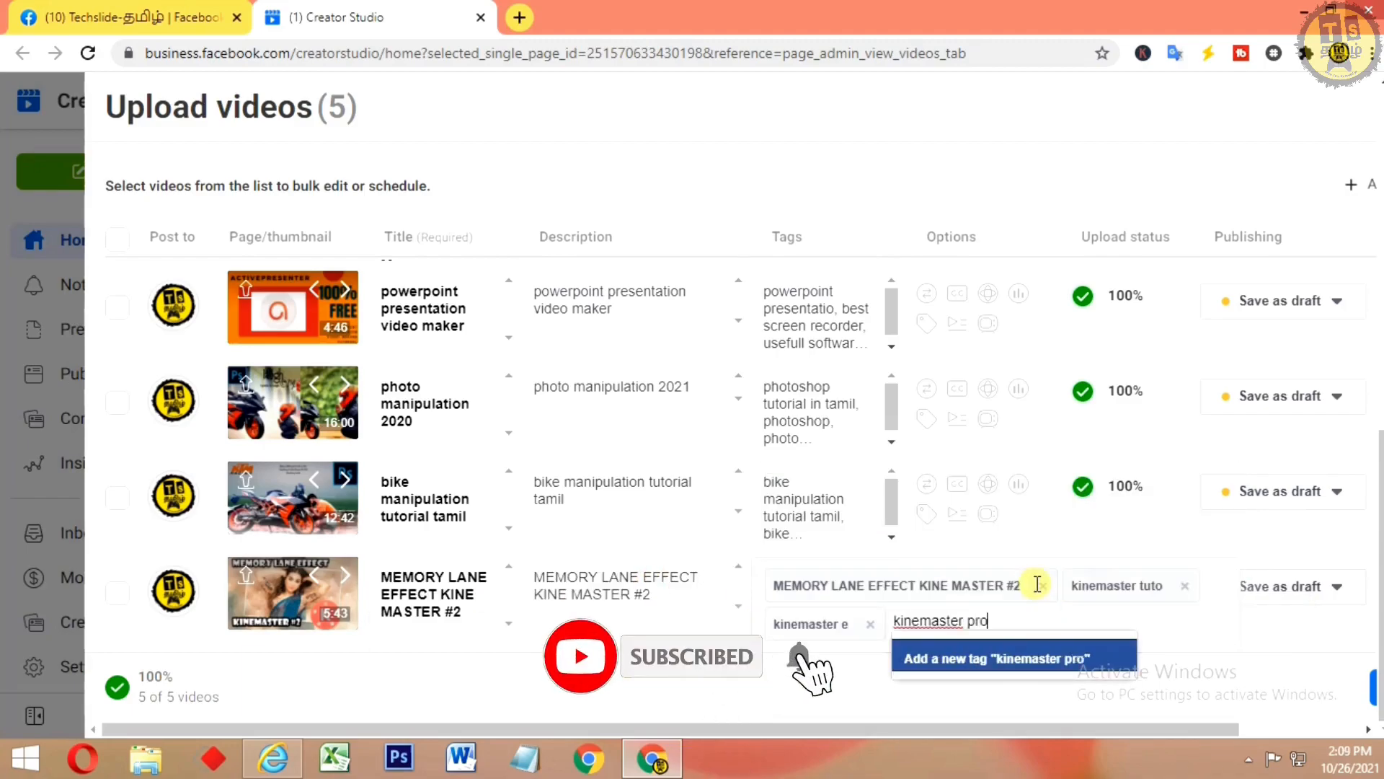
pyautogui.press('Return')
pyautogui.click(1038, 523)
pyautogui.scroll(2, 417, 501)
pyautogui.scroll(-2, 418, 500)
pyautogui.scroll(1, 662, 515)
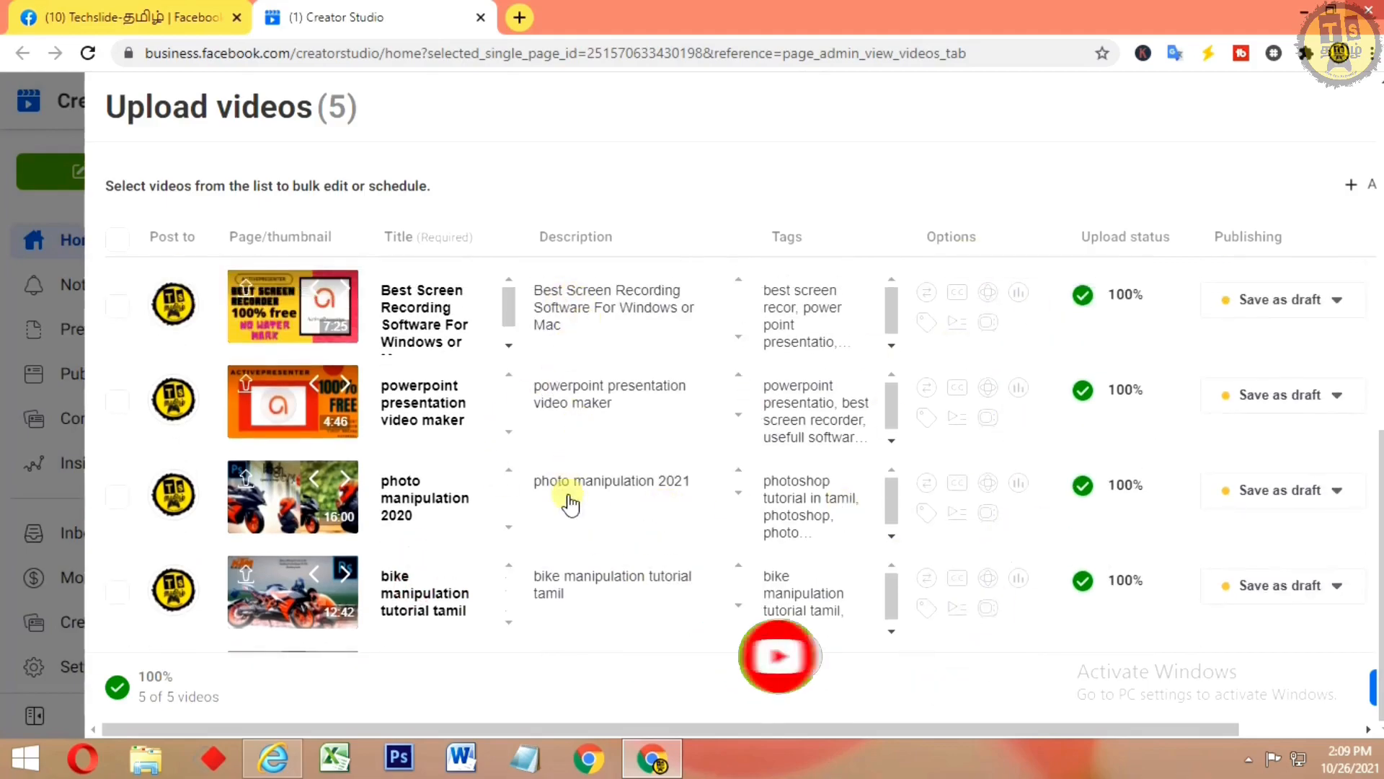
pyautogui.scroll(-2, 582, 562)
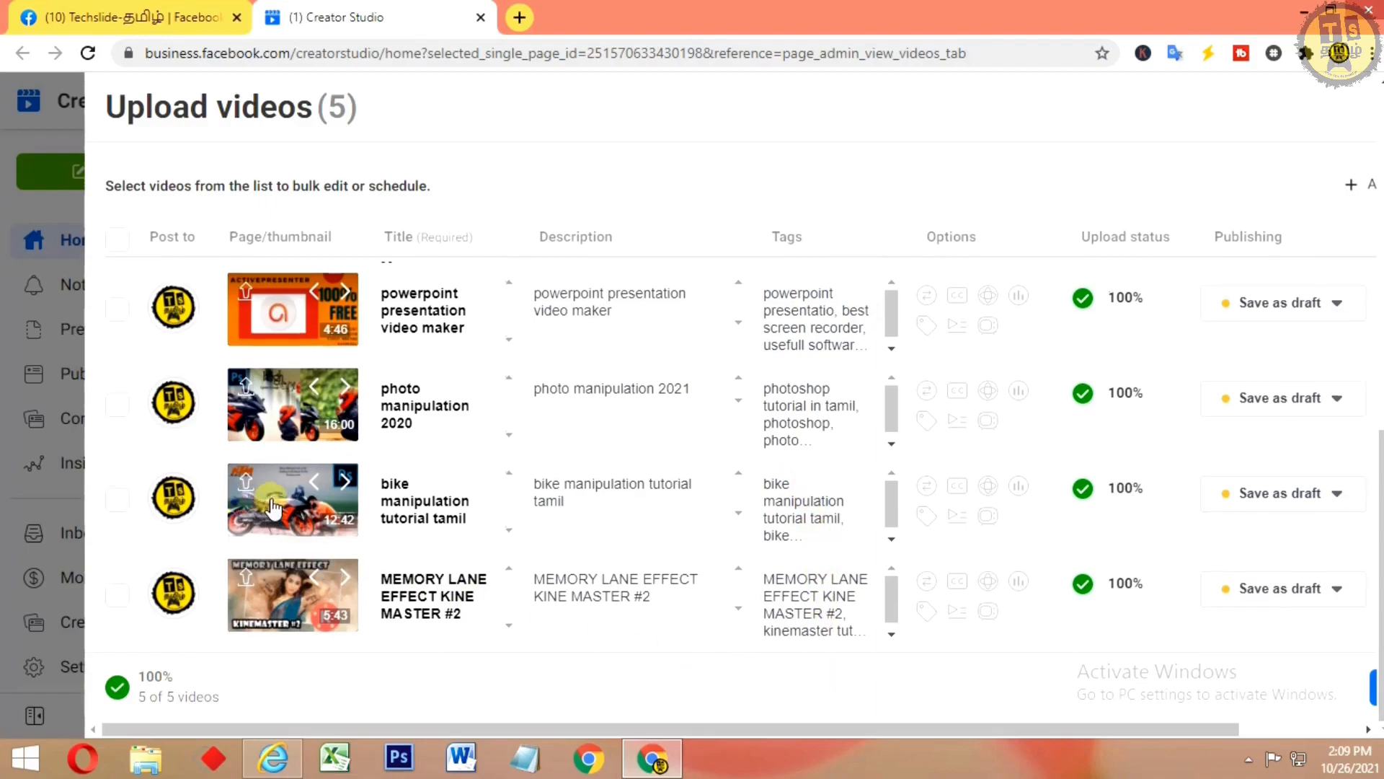
# - Select all five uploaded videos in the list for bulk scheduling
pyautogui.scroll(2, 295, 533)
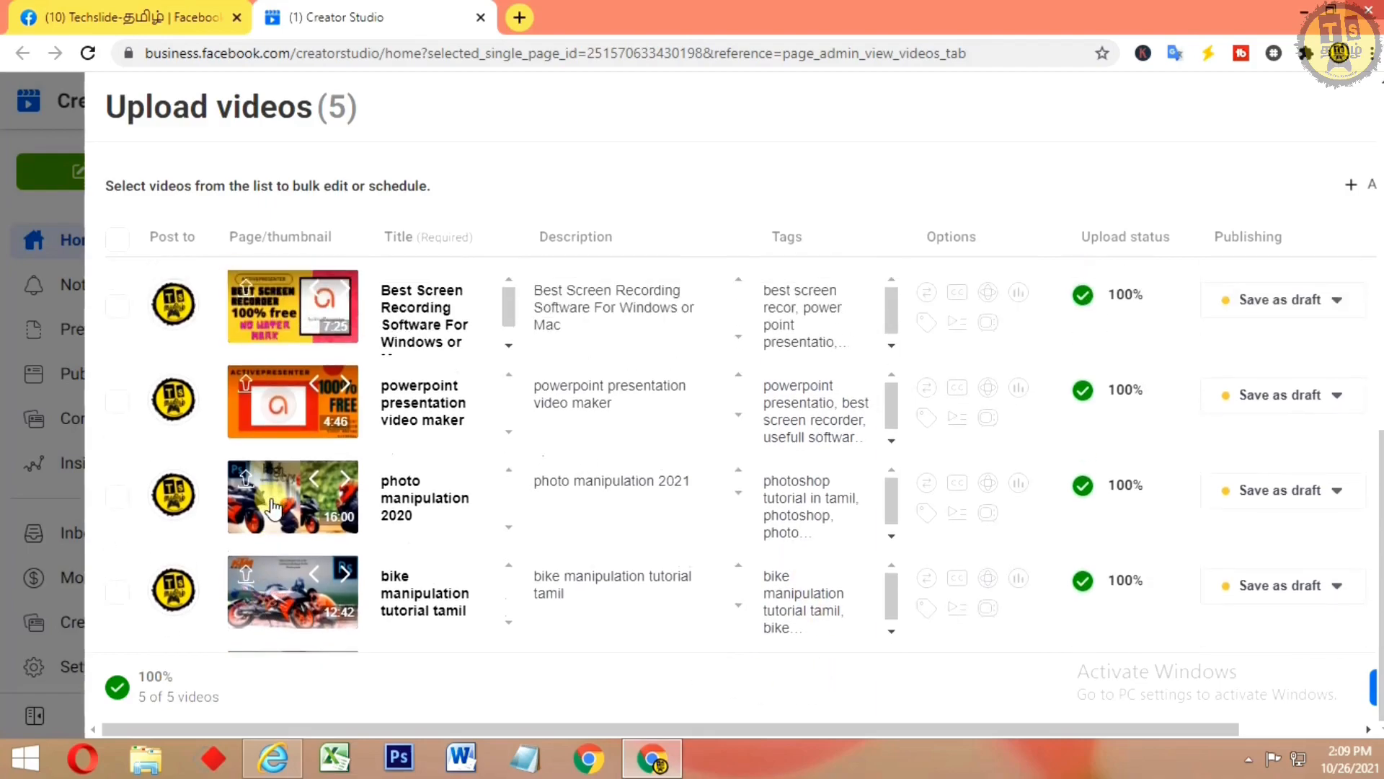
pyautogui.click(117, 309)
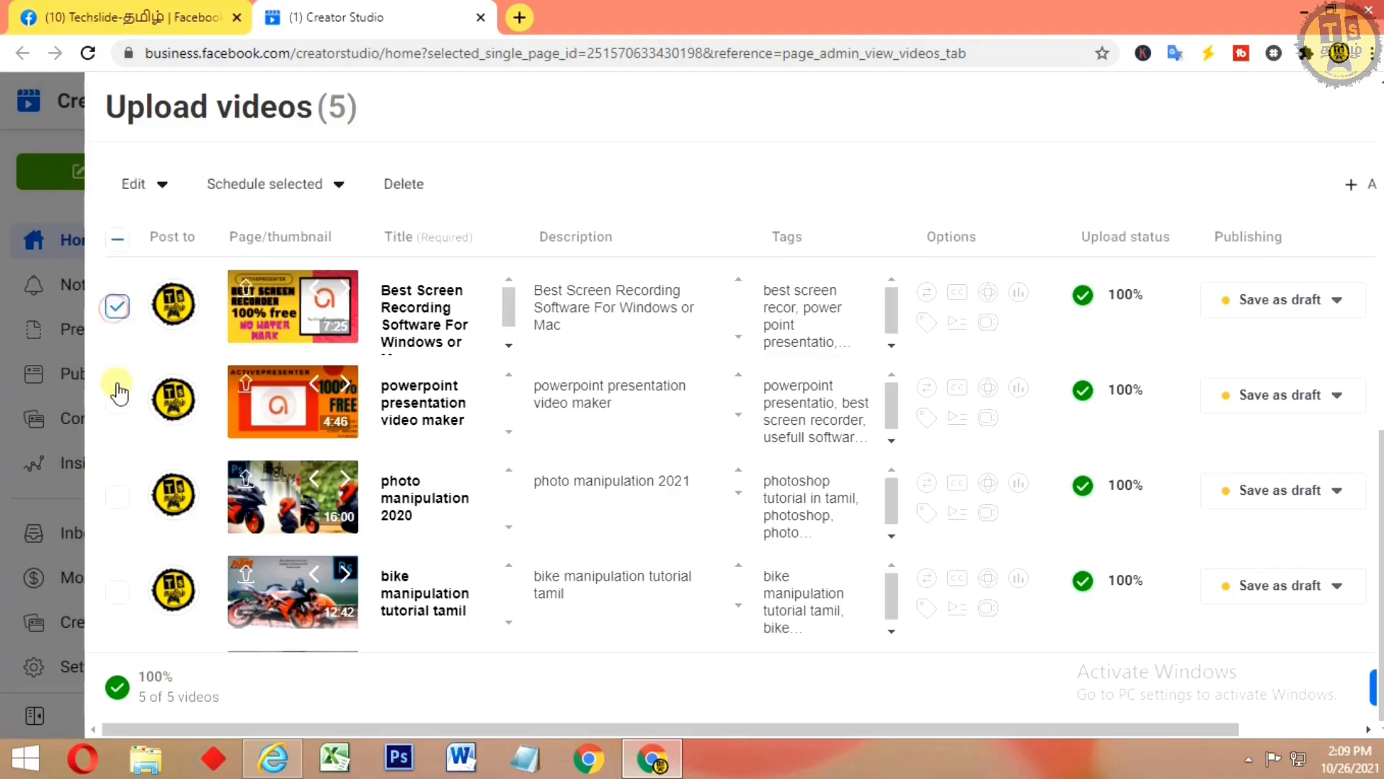
pyautogui.click(116, 401)
pyautogui.click(119, 496)
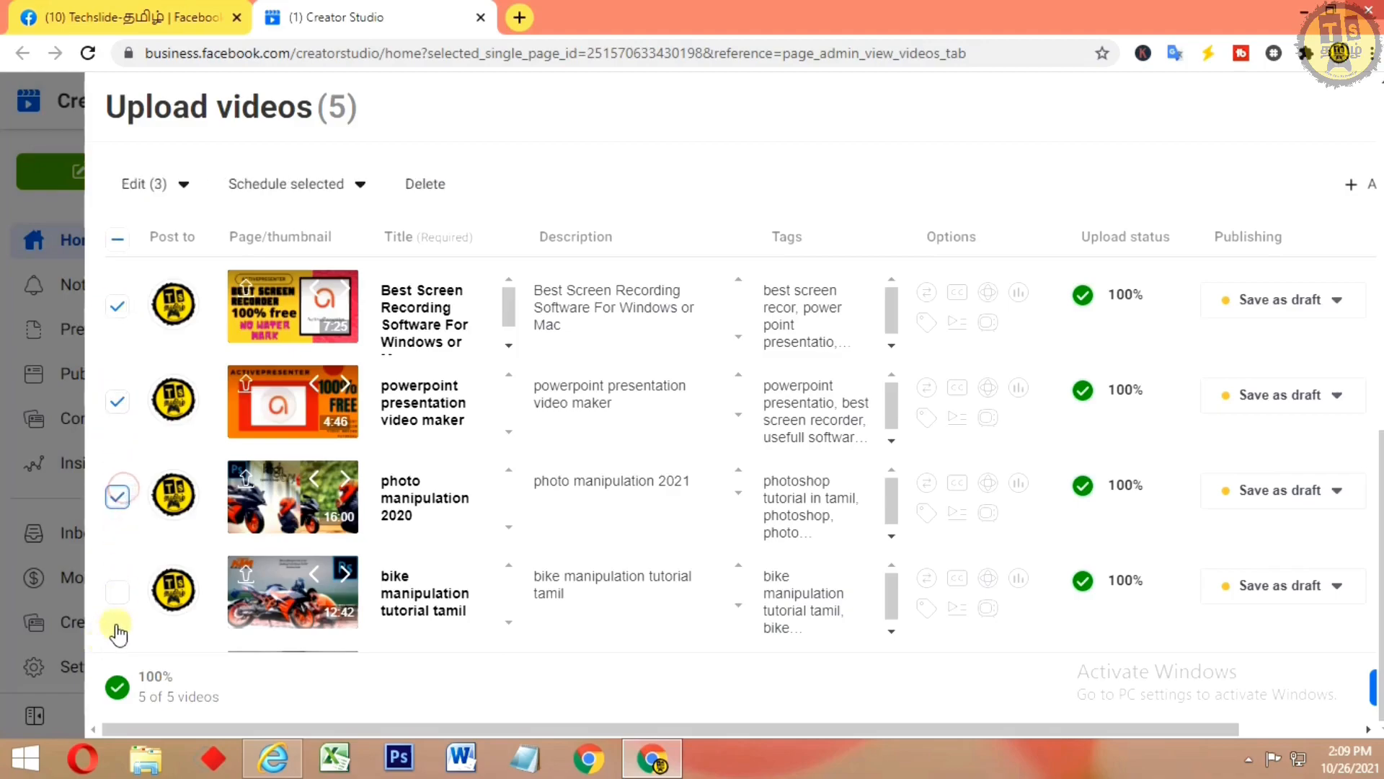
pyautogui.scroll(-1, 117, 609)
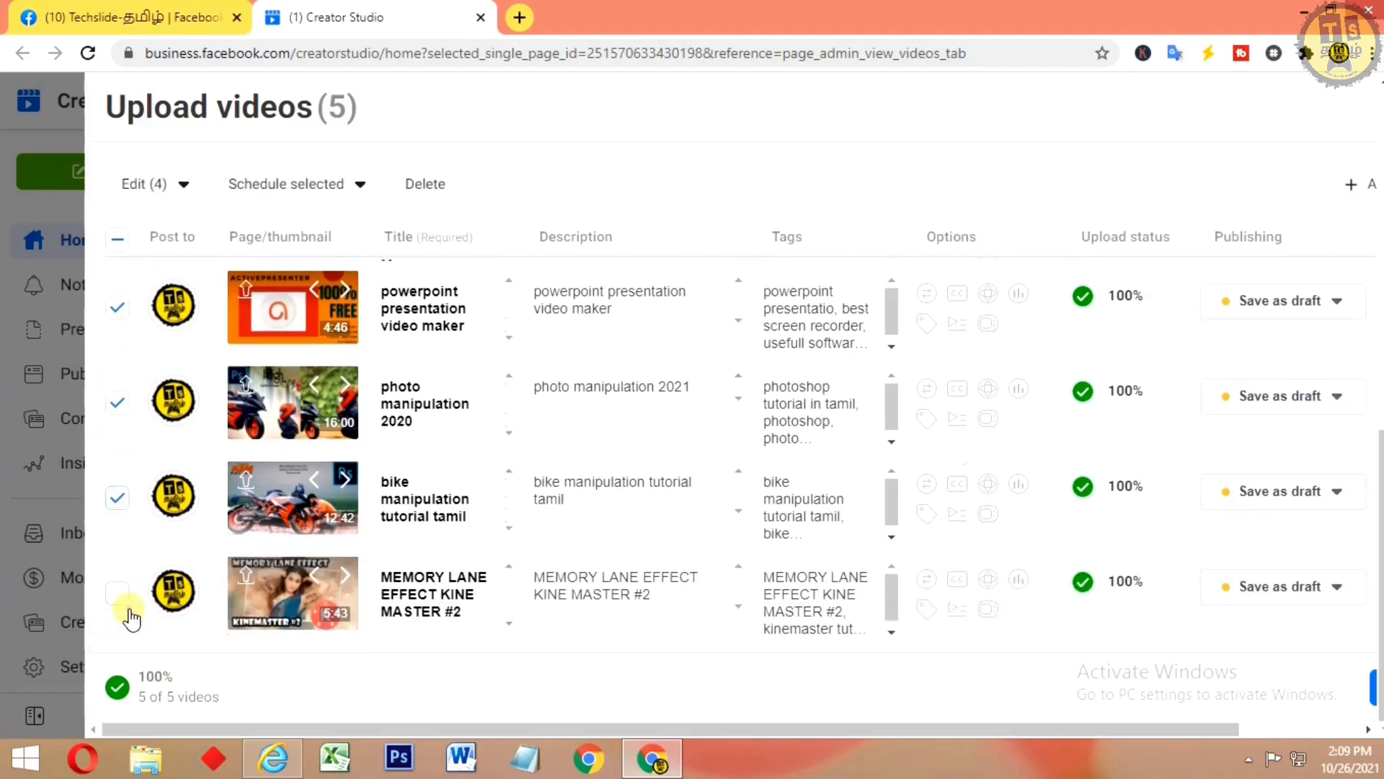
pyautogui.click(119, 595)
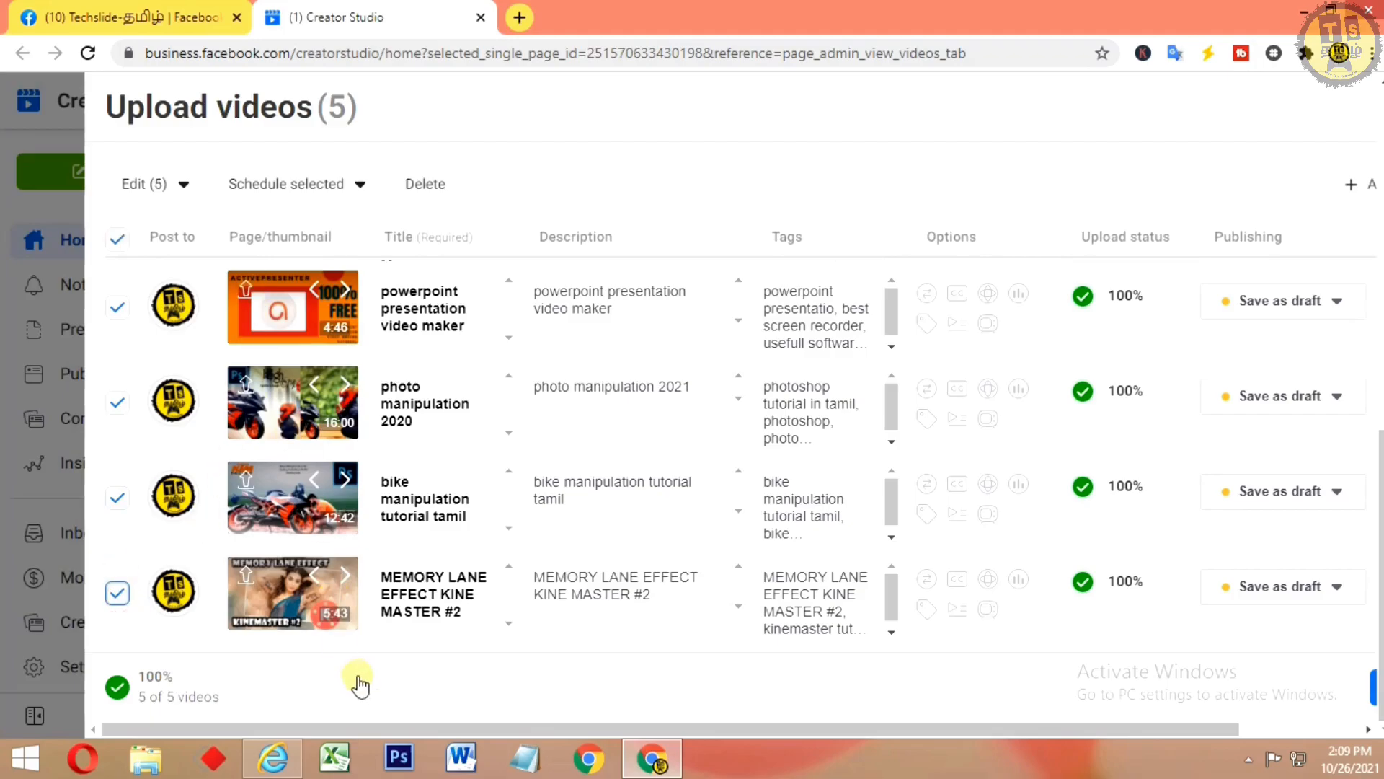
# - Schedule the selected videos at one post per day, with the first post on 31/10/2021 at 17:00
pyautogui.scroll(1, 336, 341)
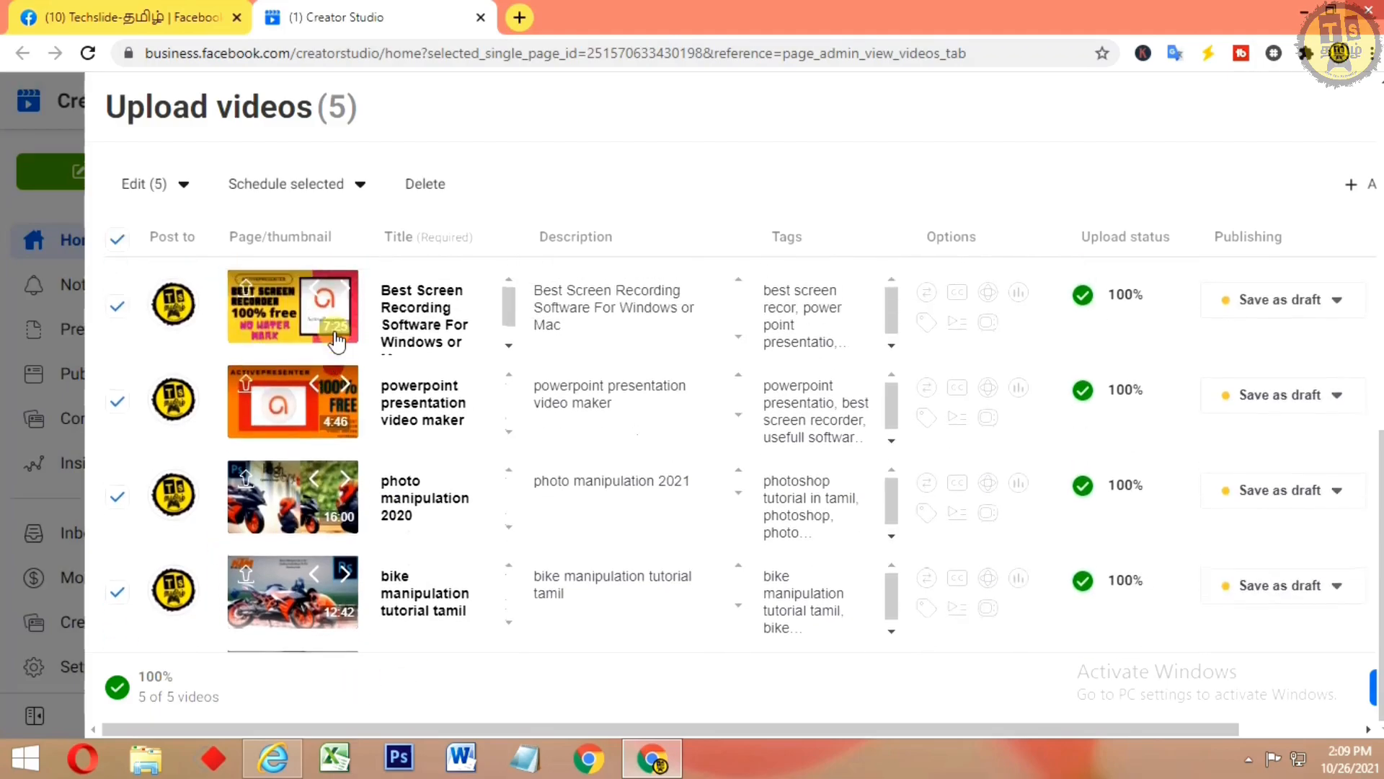
pyautogui.click(343, 182)
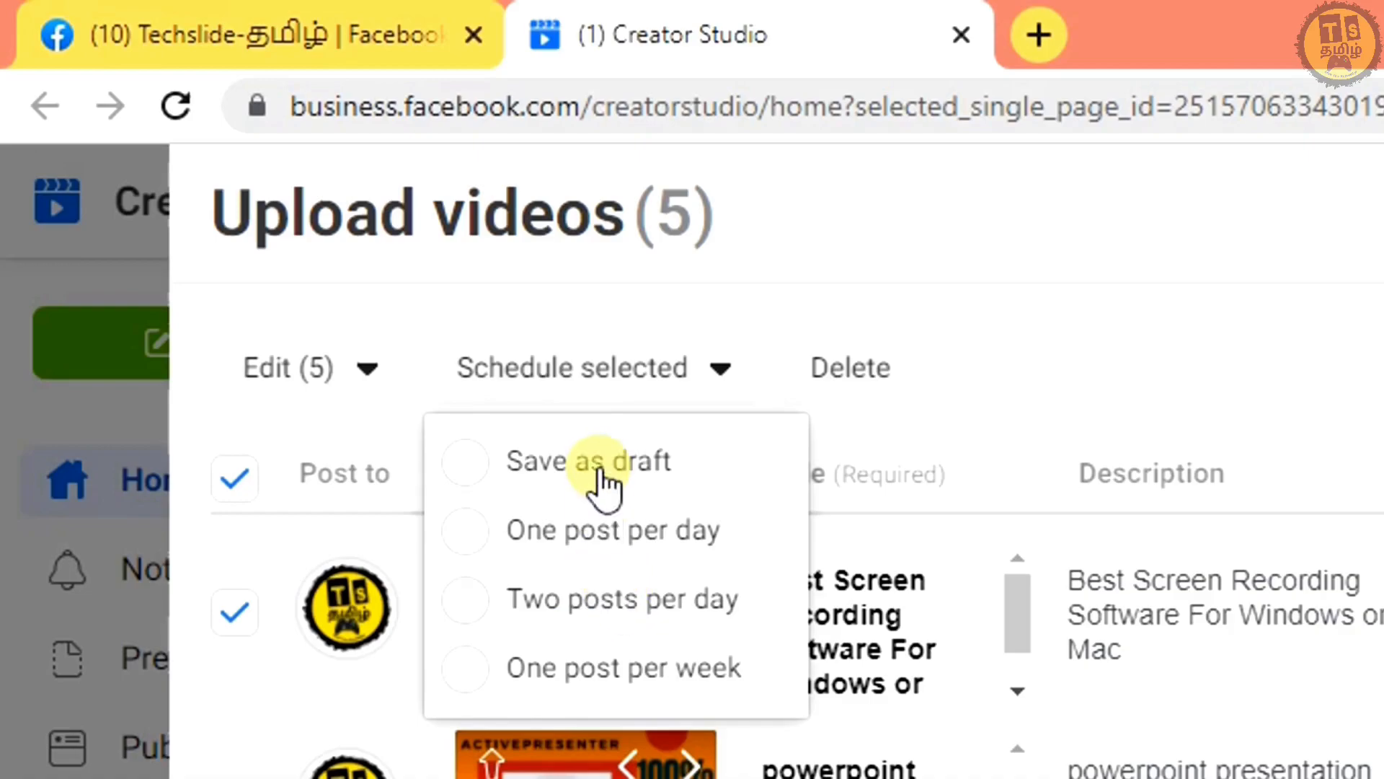
pyautogui.click(469, 533)
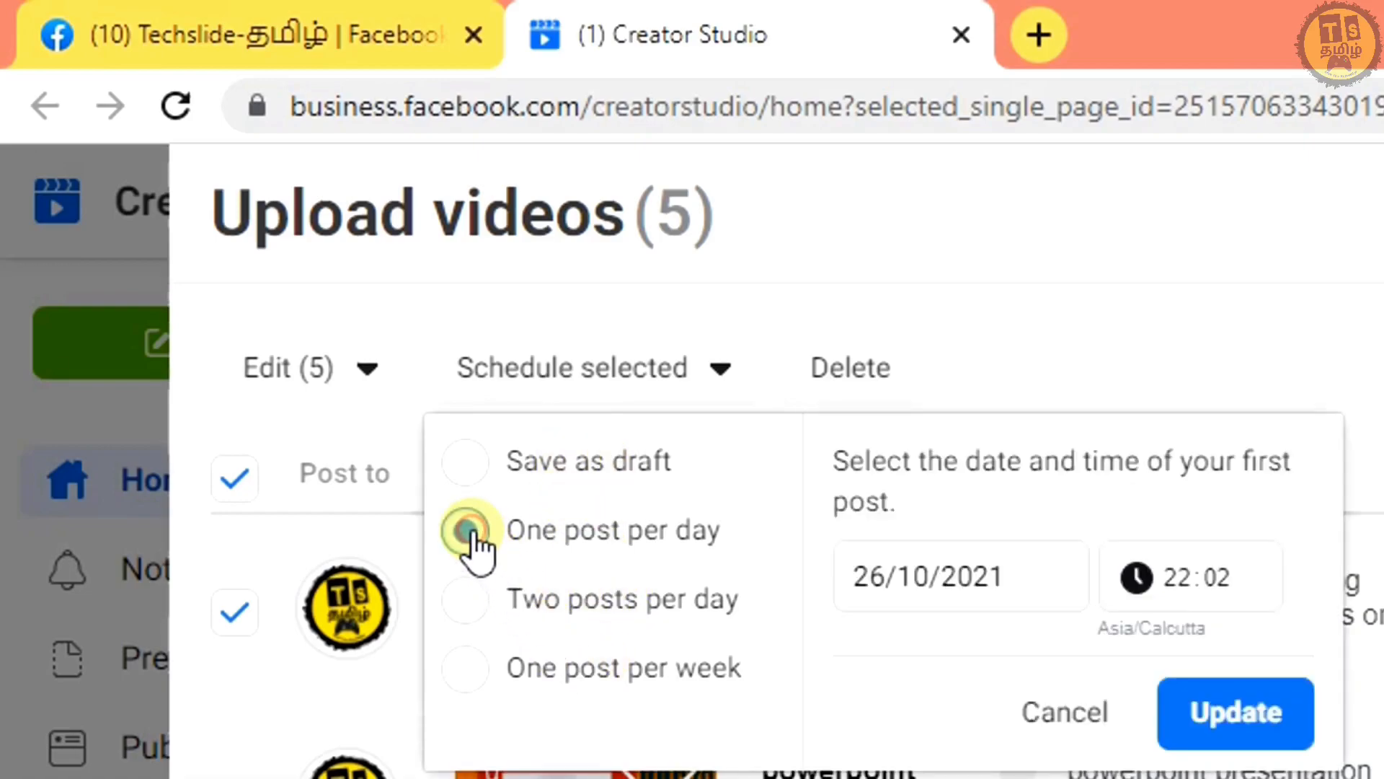
pyautogui.click(887, 577)
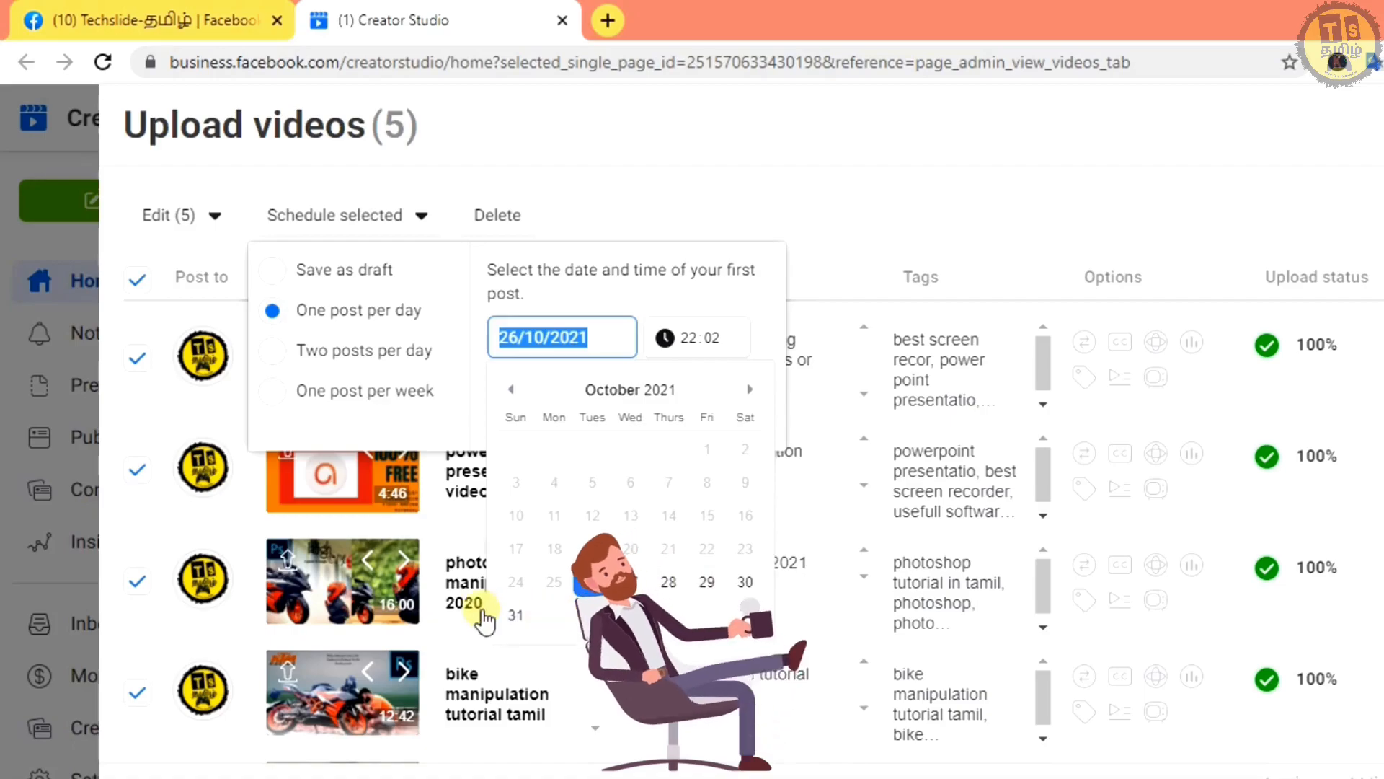
pyautogui.click(516, 615)
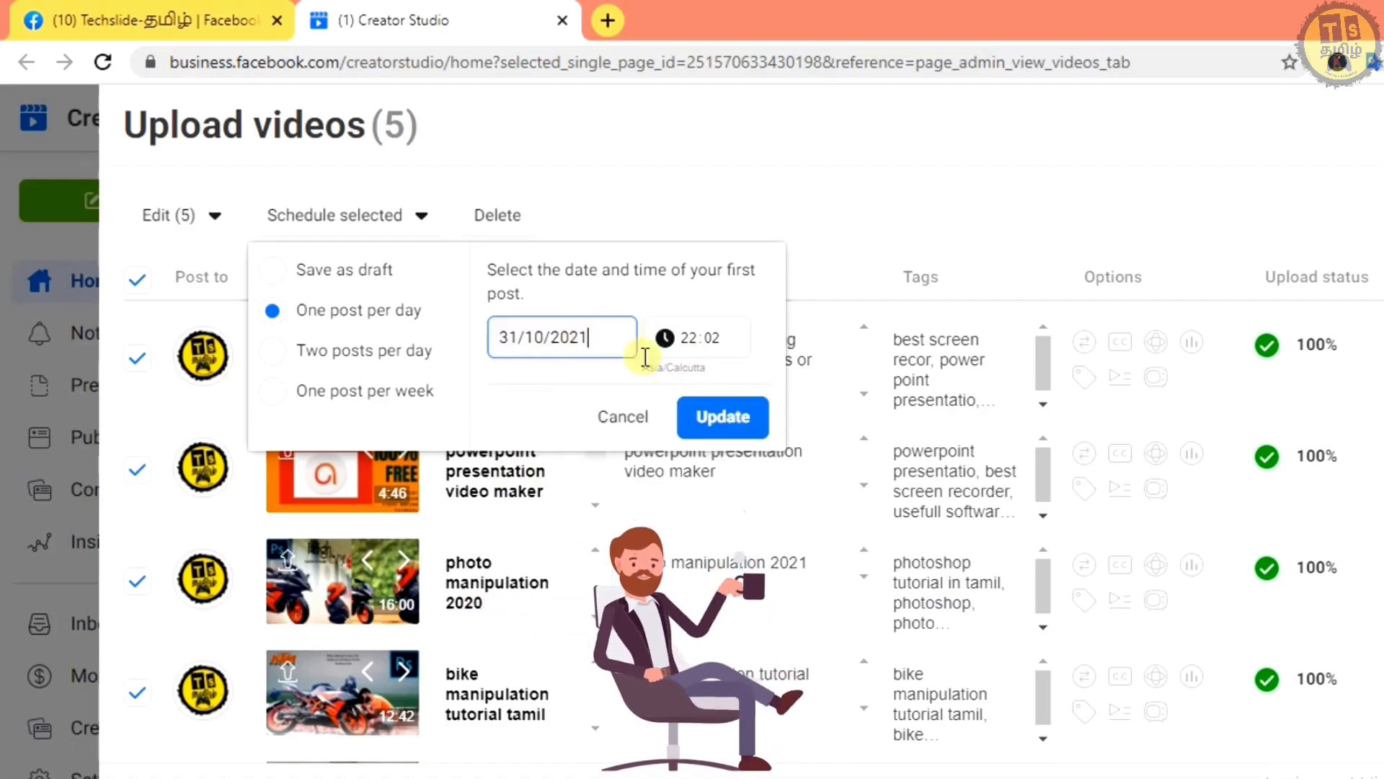
pyautogui.click(690, 339)
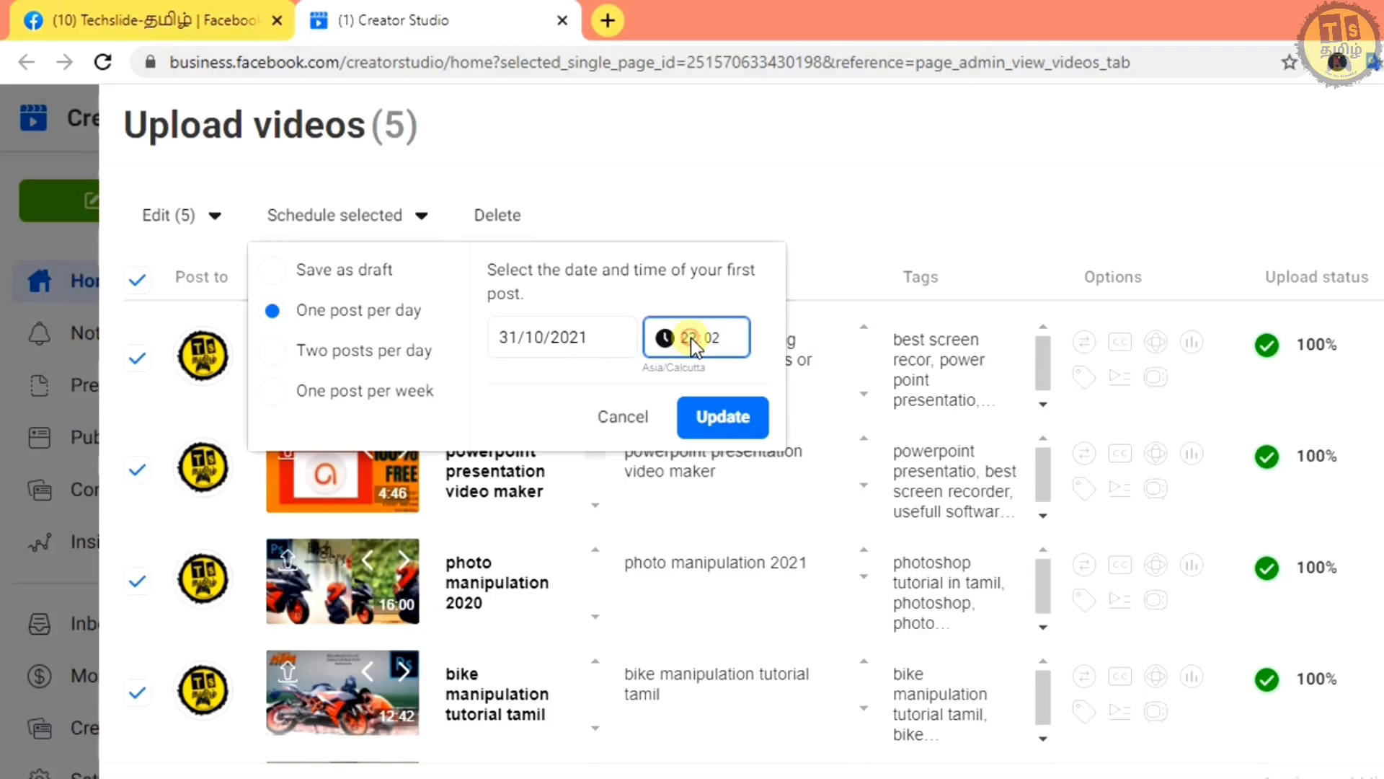
pyautogui.write('00')
pyautogui.click(721, 425)
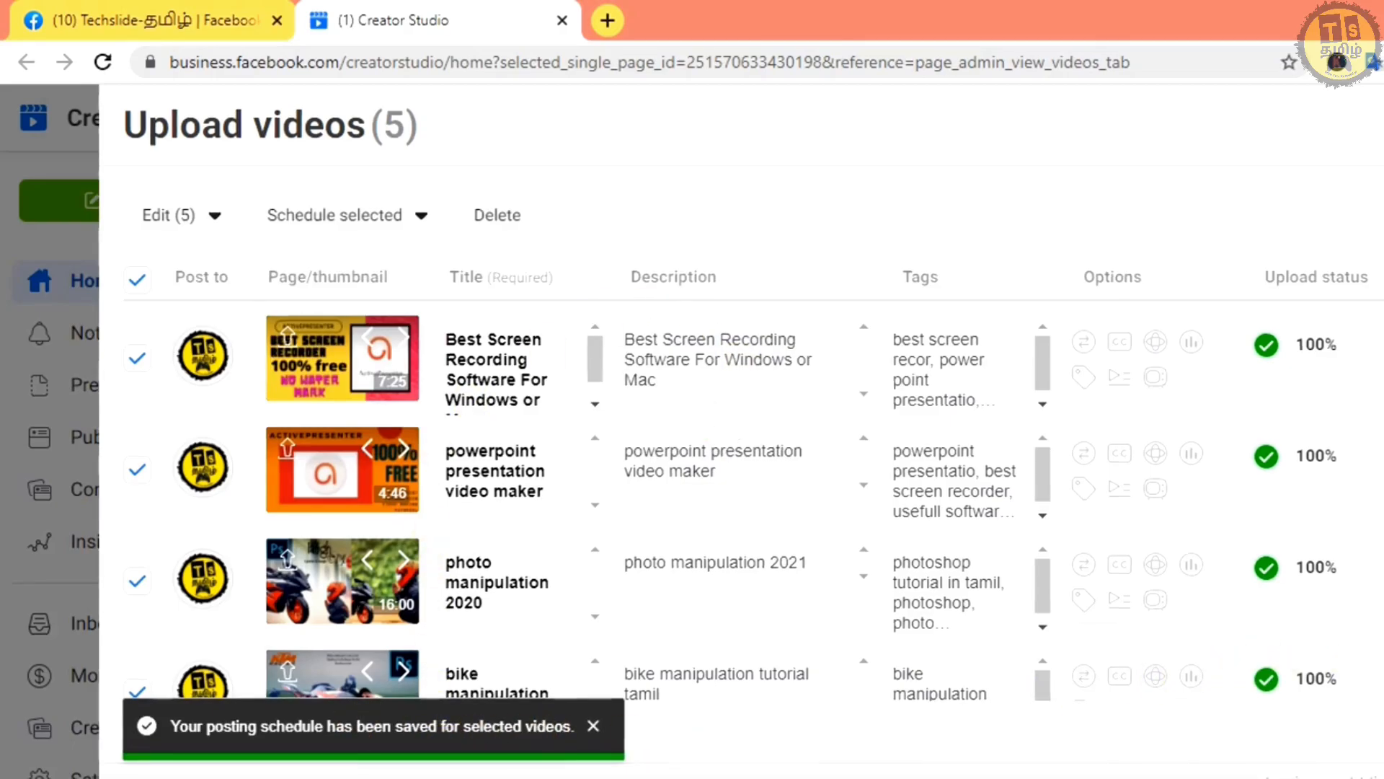
# - Check each video's publishing date in the upload list and save the changes for all five videos
pyautogui.scroll(-3, 1374, 359)
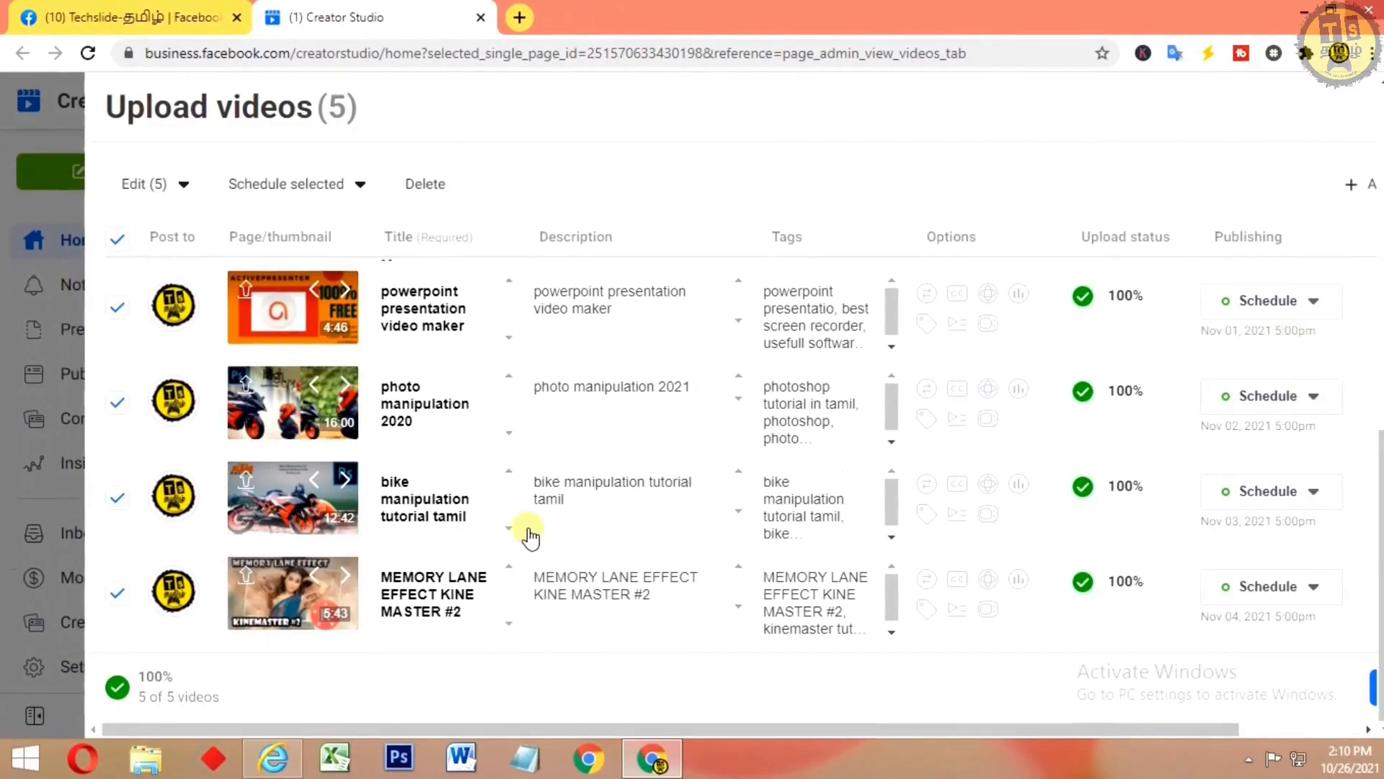
pyautogui.scroll(1, 393, 557)
pyautogui.scroll(-1, 389, 554)
pyautogui.scroll(1, 390, 554)
pyautogui.scroll(-1, 1114, 422)
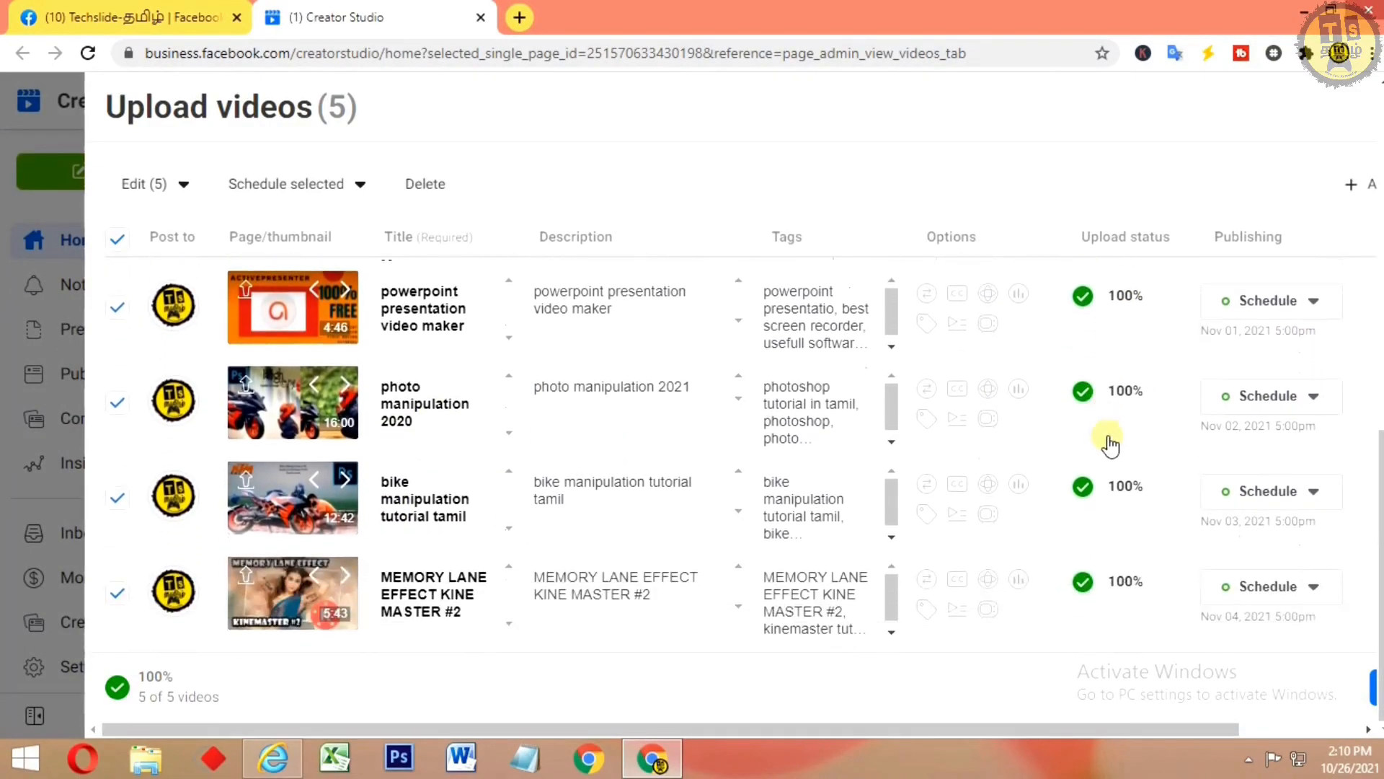
pyautogui.moveTo(1005, 729); pyautogui.dragTo(1186, 743)
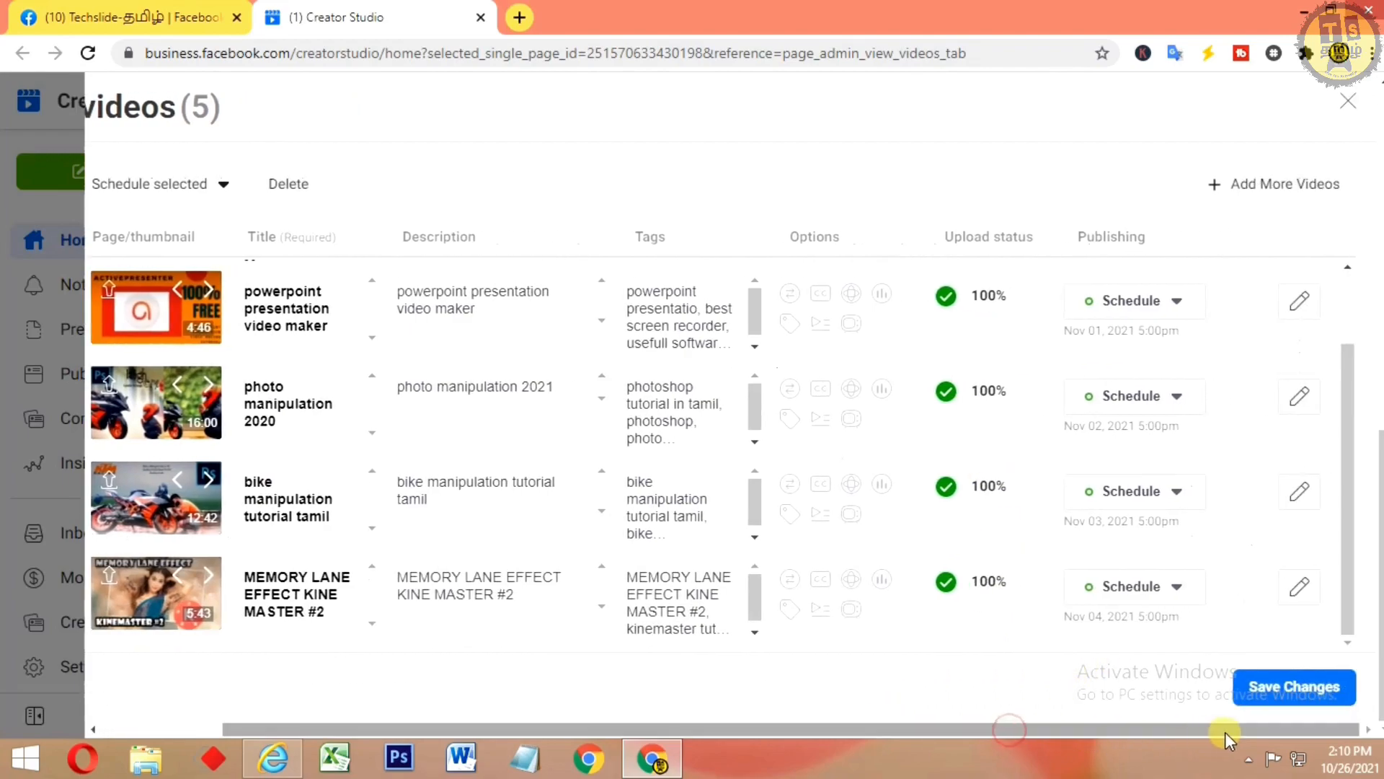
pyautogui.click(1300, 692)
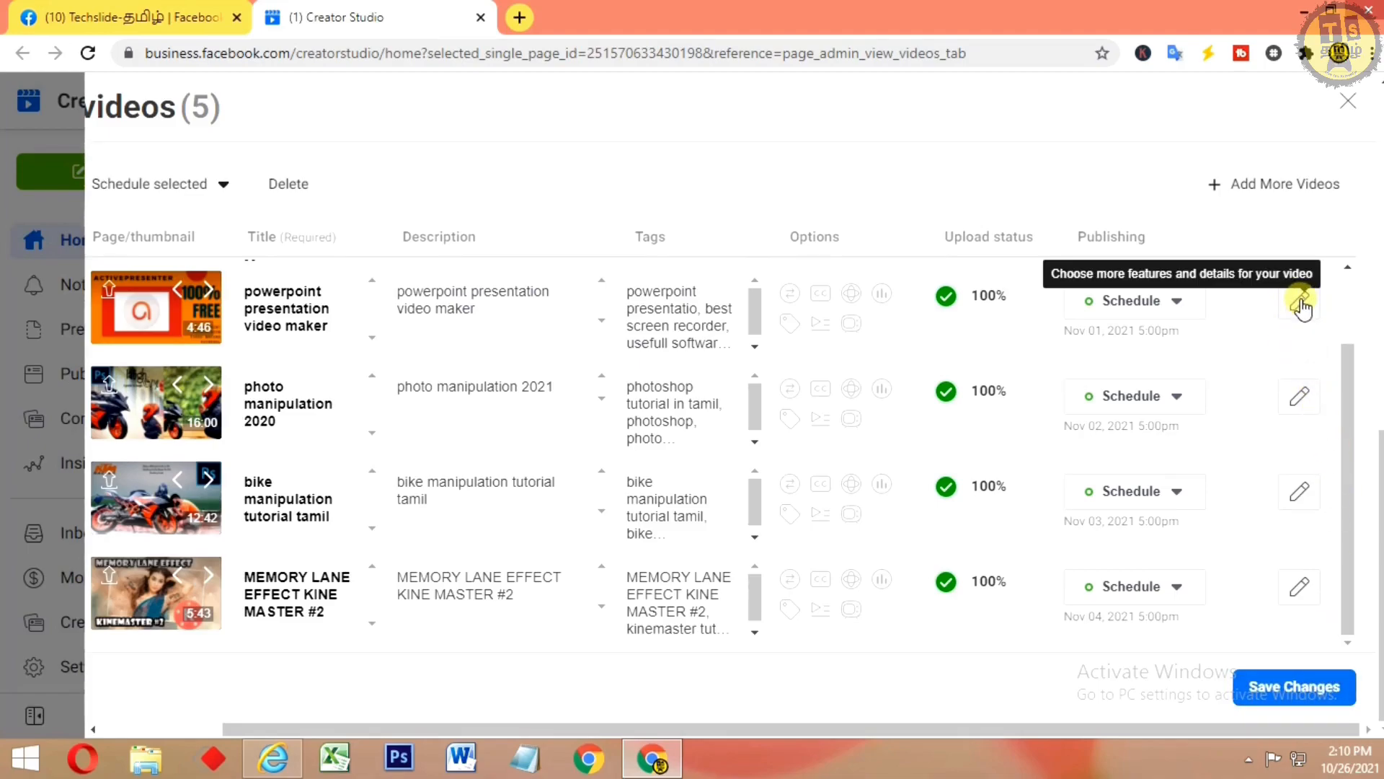
pyautogui.scroll(1, 1302, 537)
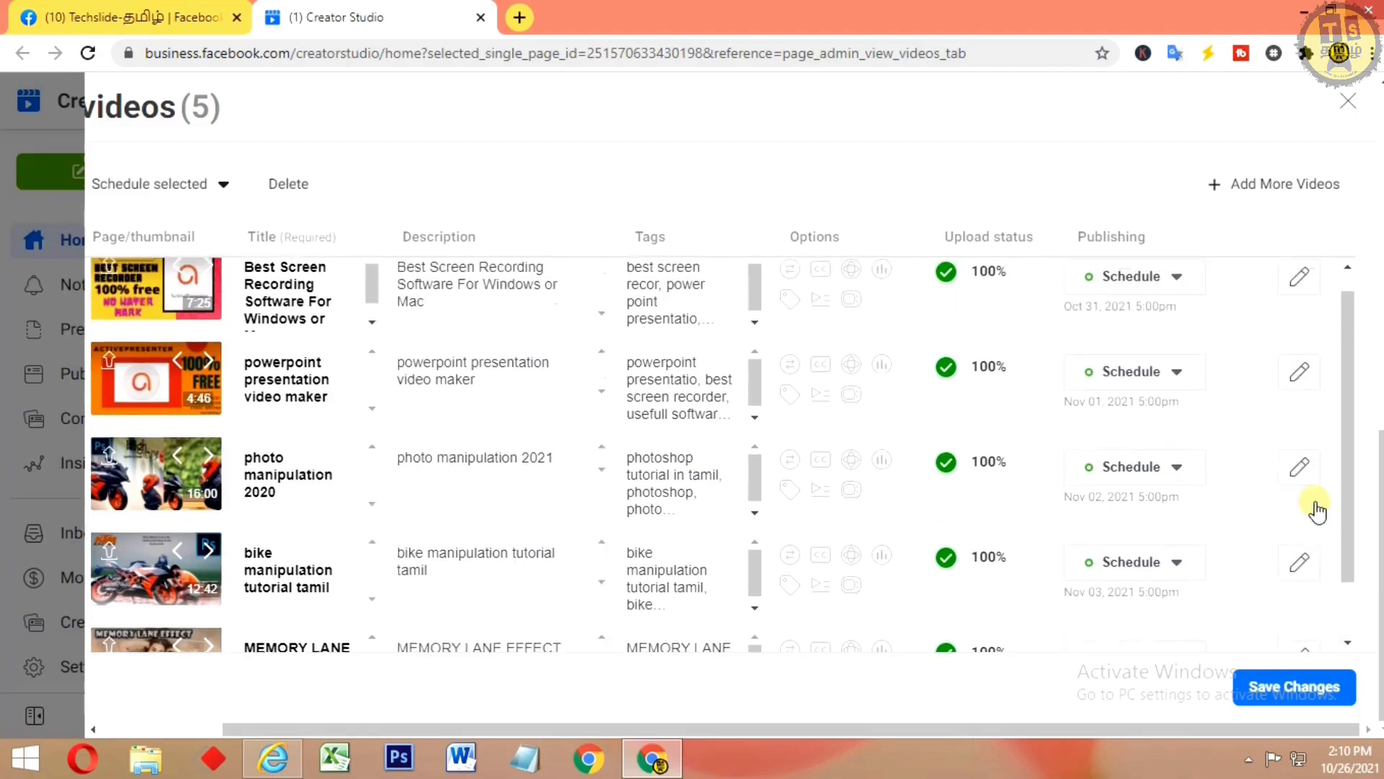
pyautogui.click(1274, 694)
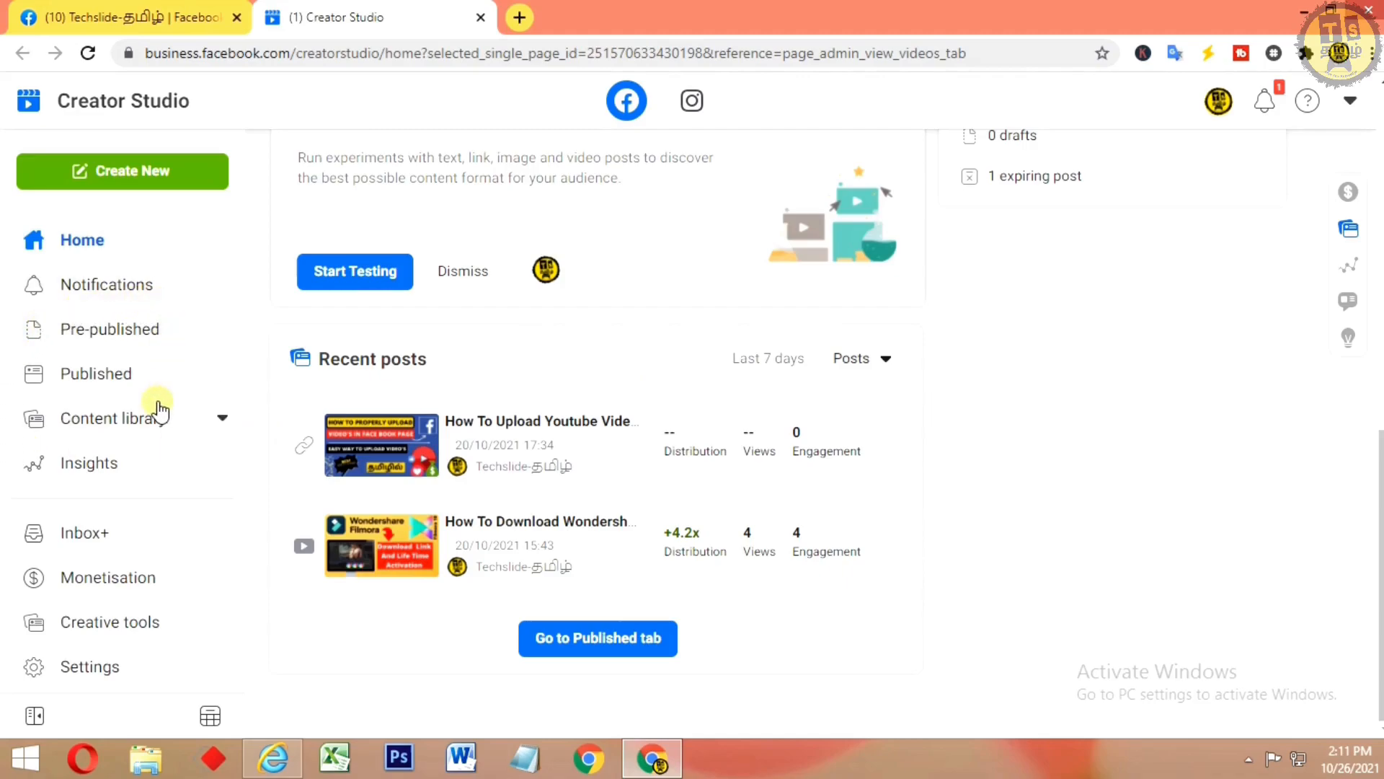
# - Examine the page's video performance insights, including the list of top videos
pyautogui.scroll(-1, 155, 403)
pyautogui.click(102, 424)
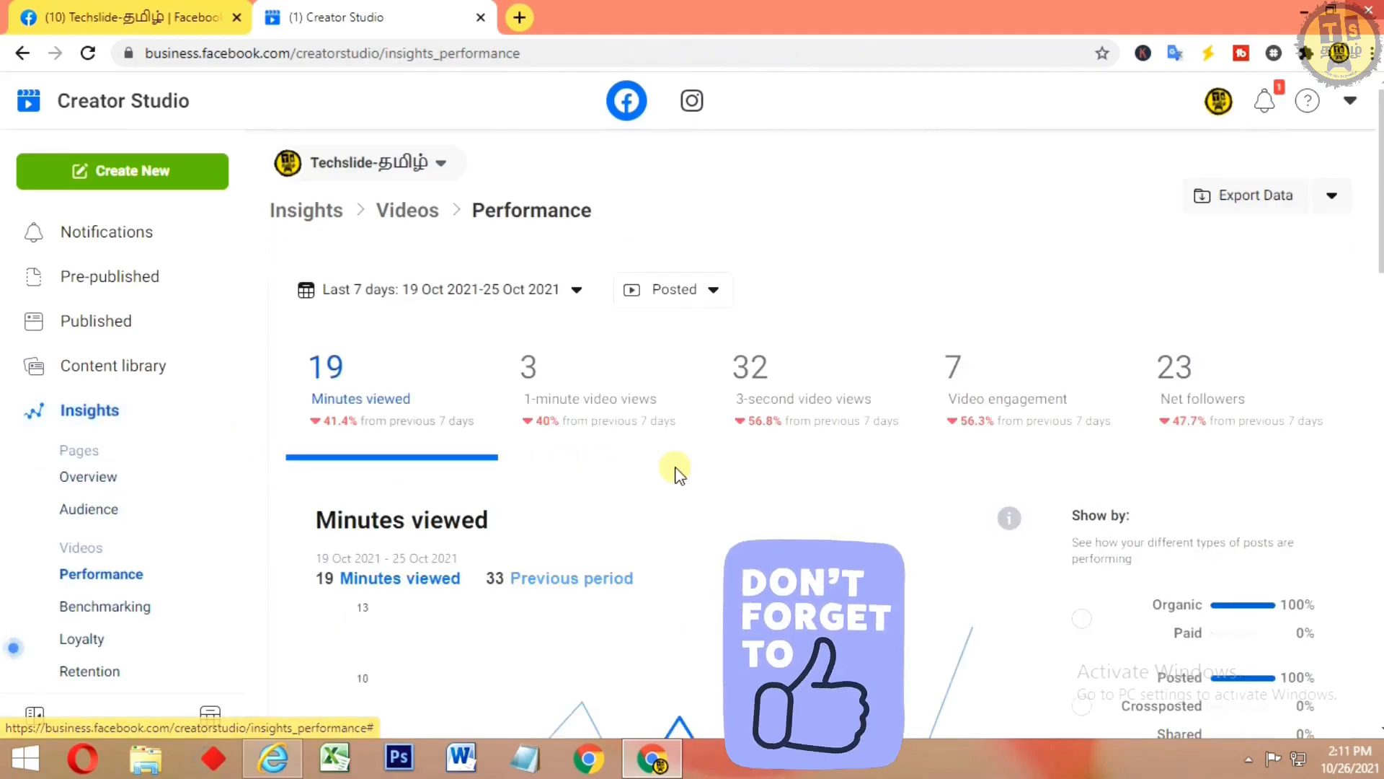
pyautogui.scroll(-1, 723, 478)
pyautogui.scroll(-10, 721, 476)
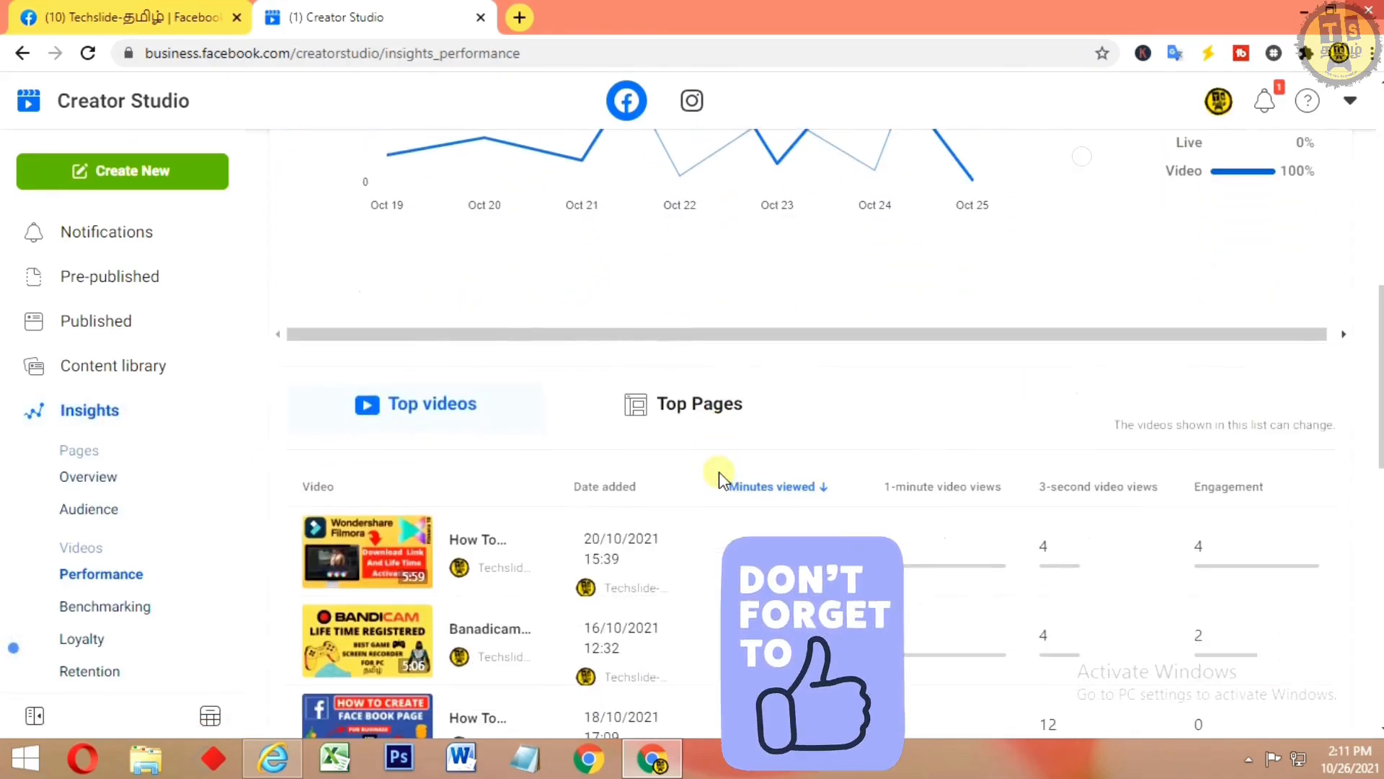
pyautogui.scroll(-10, 720, 477)
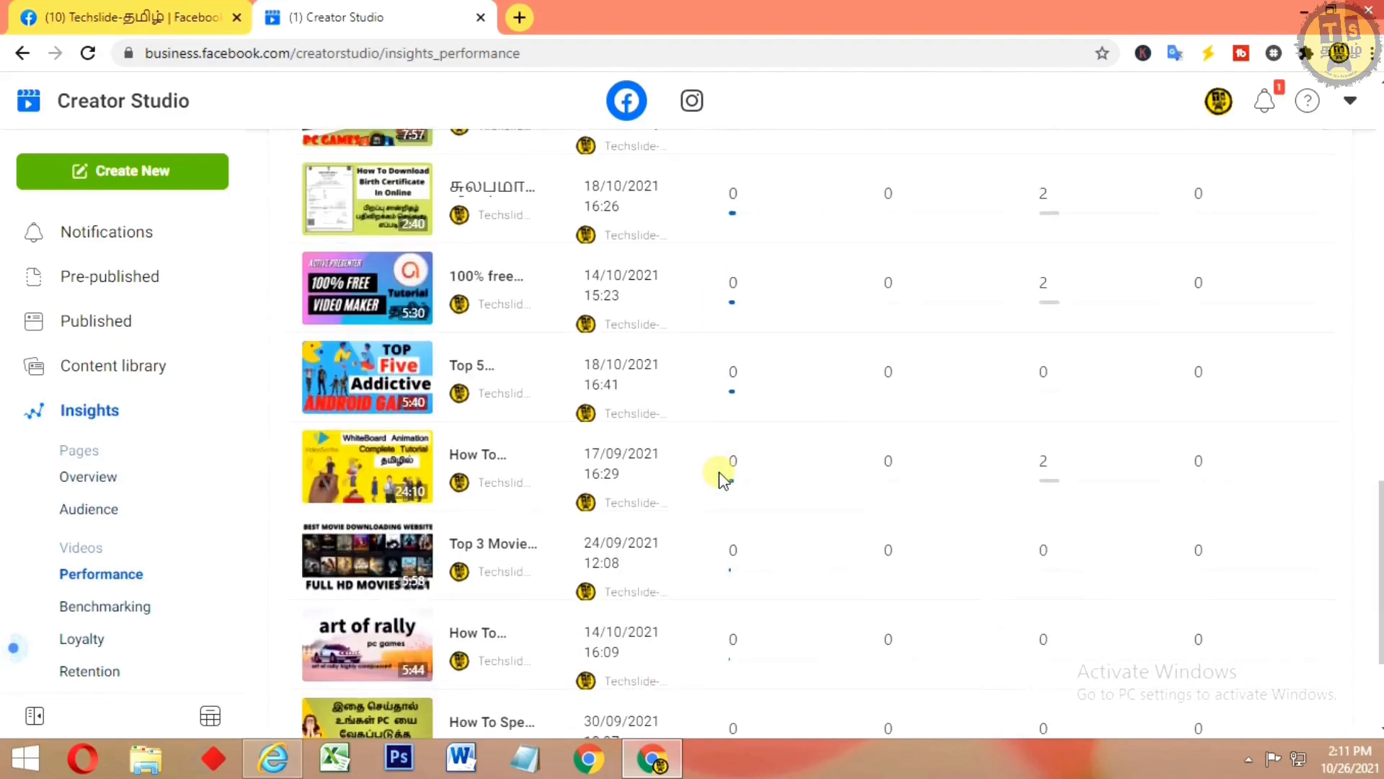
pyautogui.scroll(10, 721, 476)
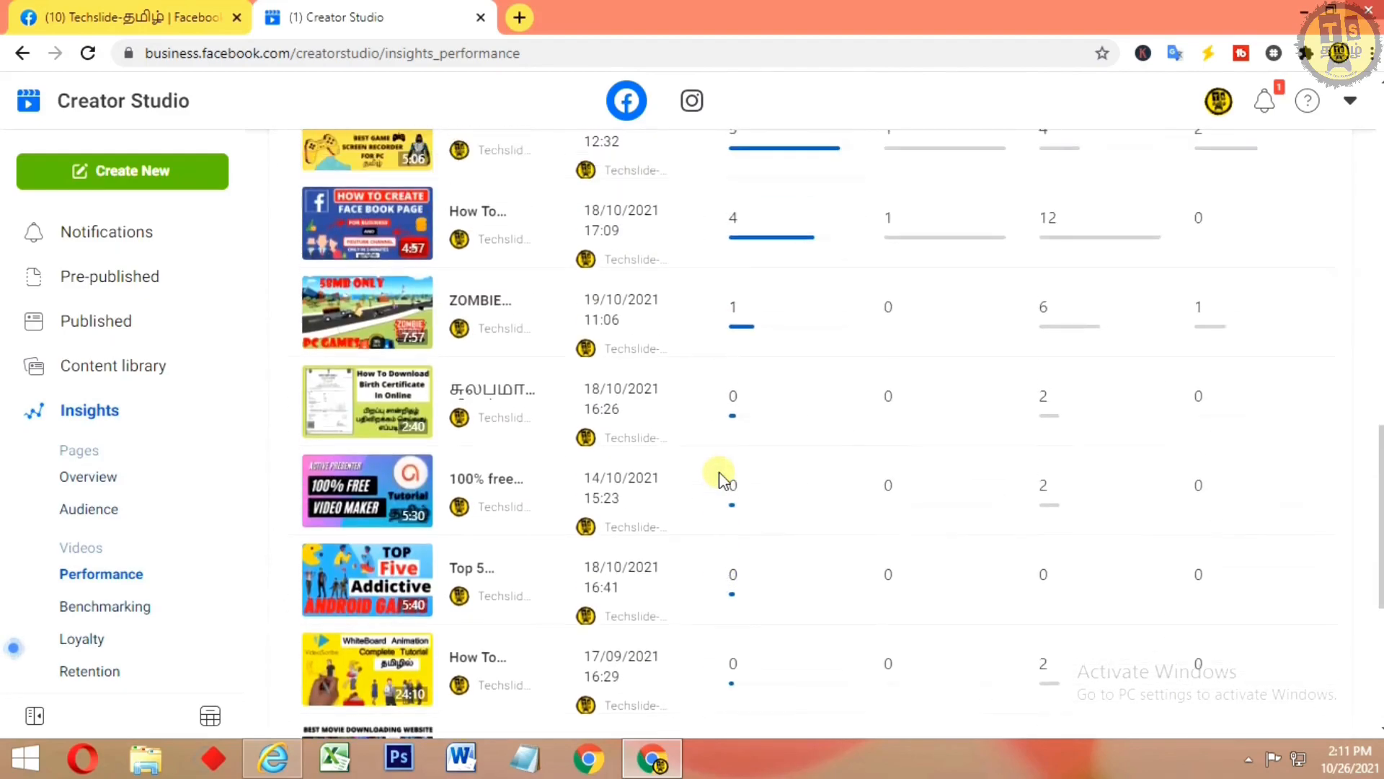
# - Review the scheduled pre-published posts and the publishing dates of the newly uploaded videos
pyautogui.click(112, 279)
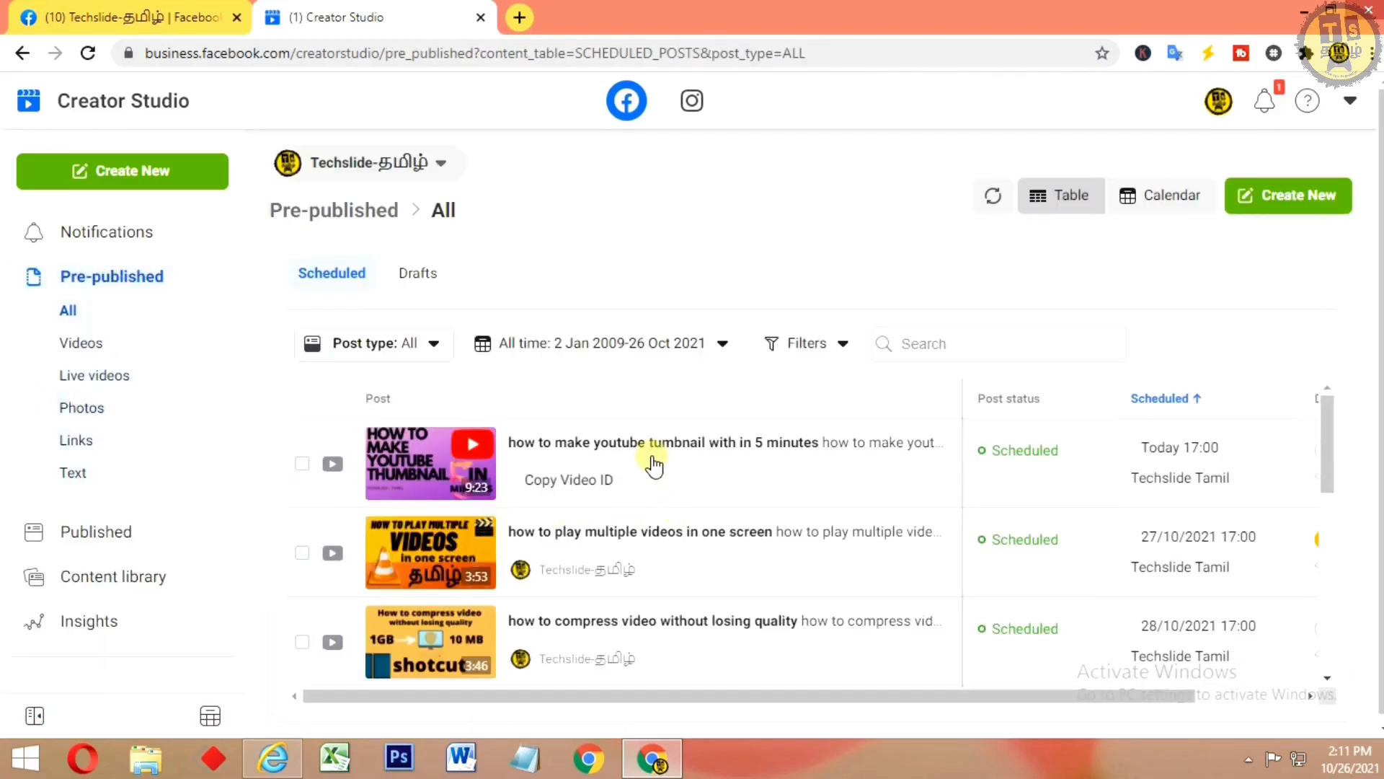
pyautogui.scroll(-8, 655, 465)
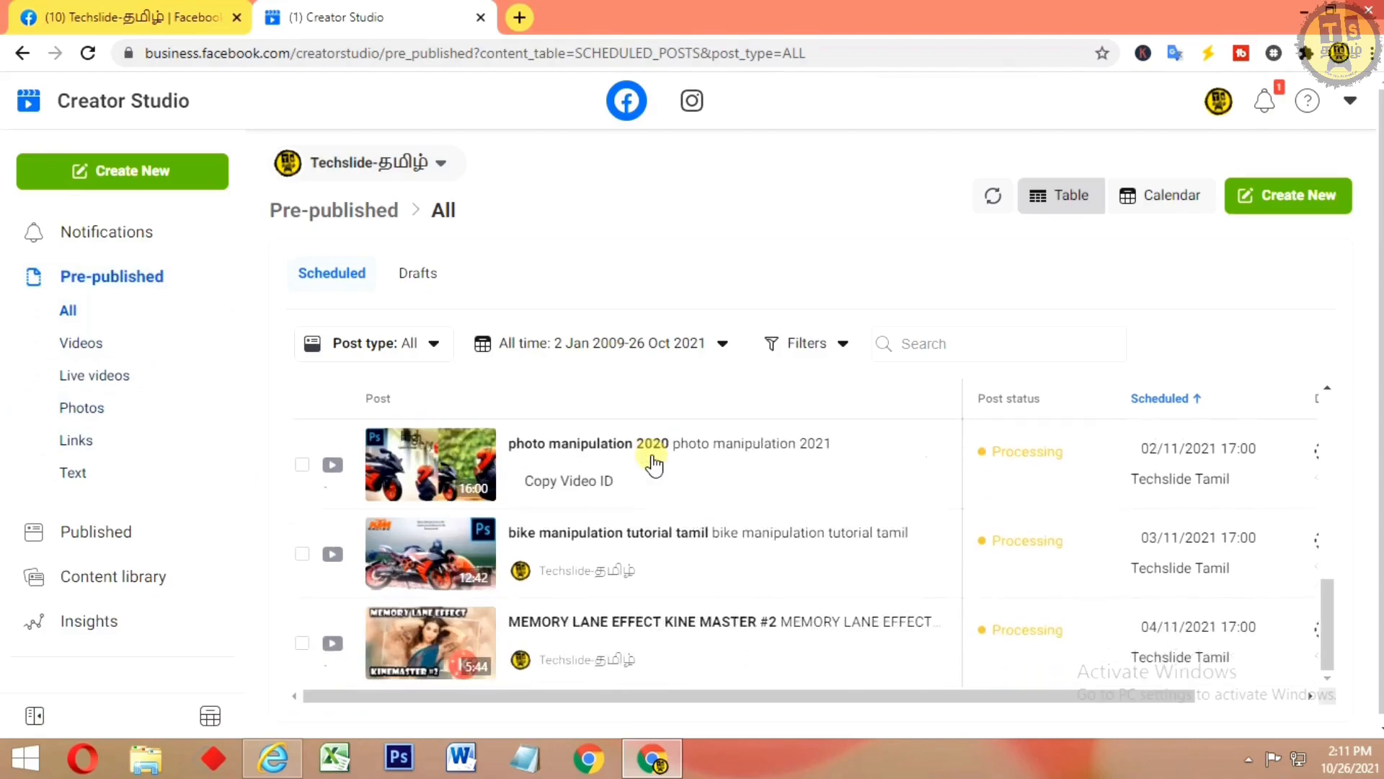
pyautogui.scroll(8, 655, 465)
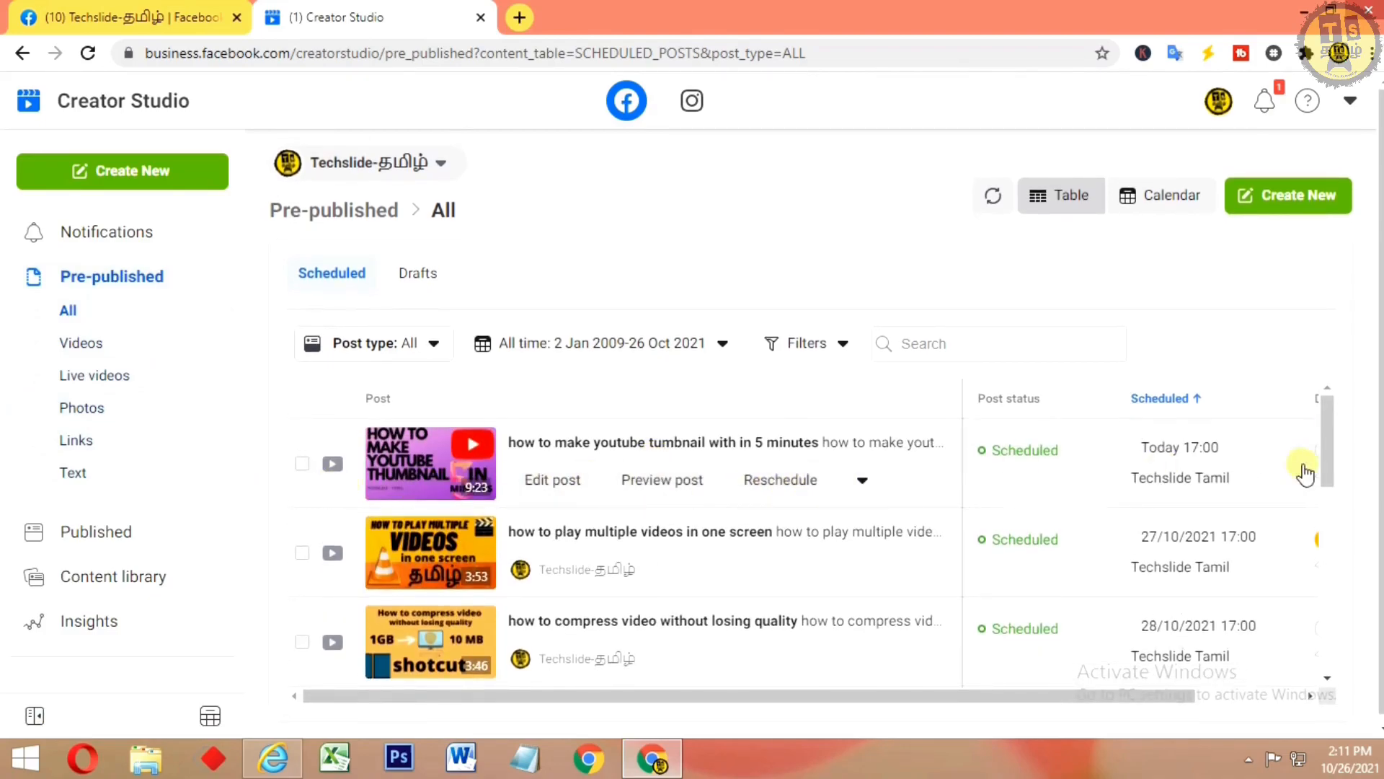
pyautogui.moveTo(1206, 470)
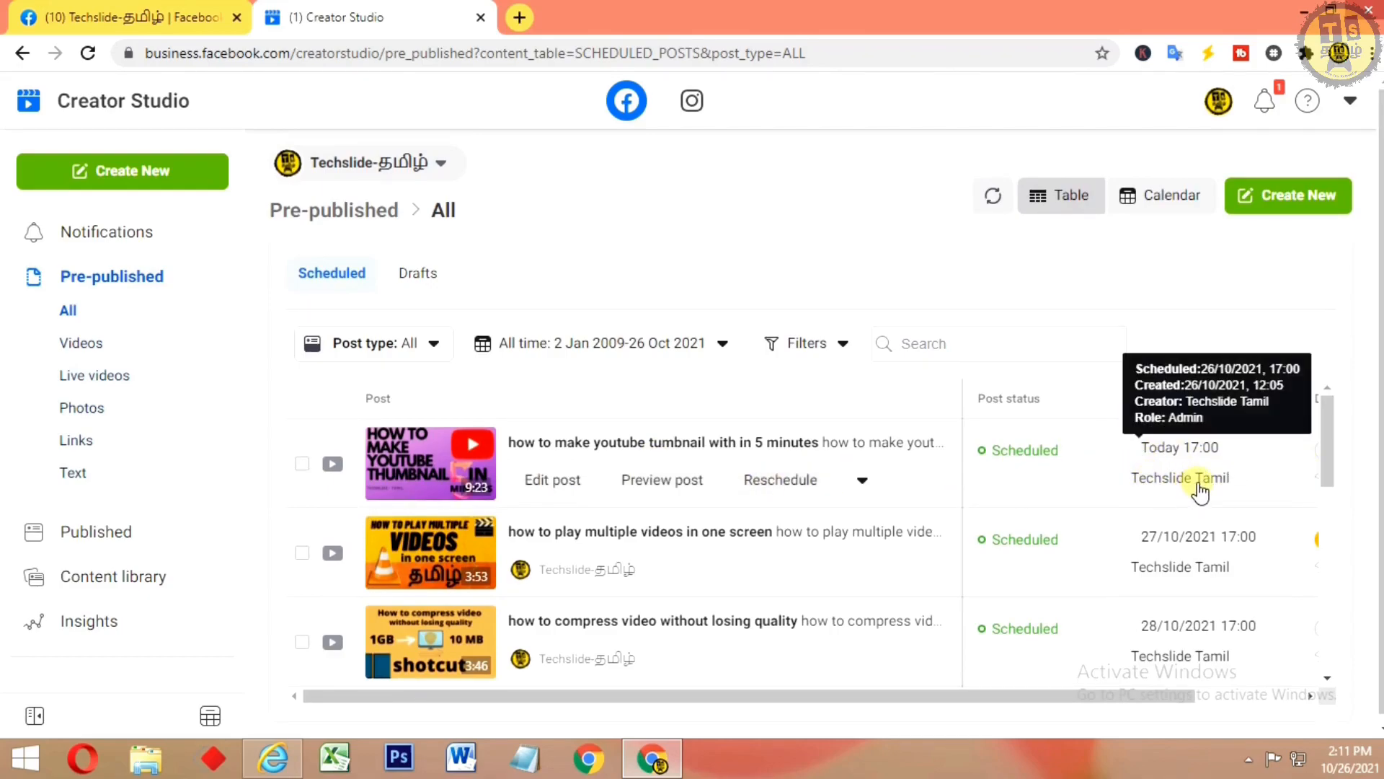
pyautogui.scroll(-5, 1200, 492)
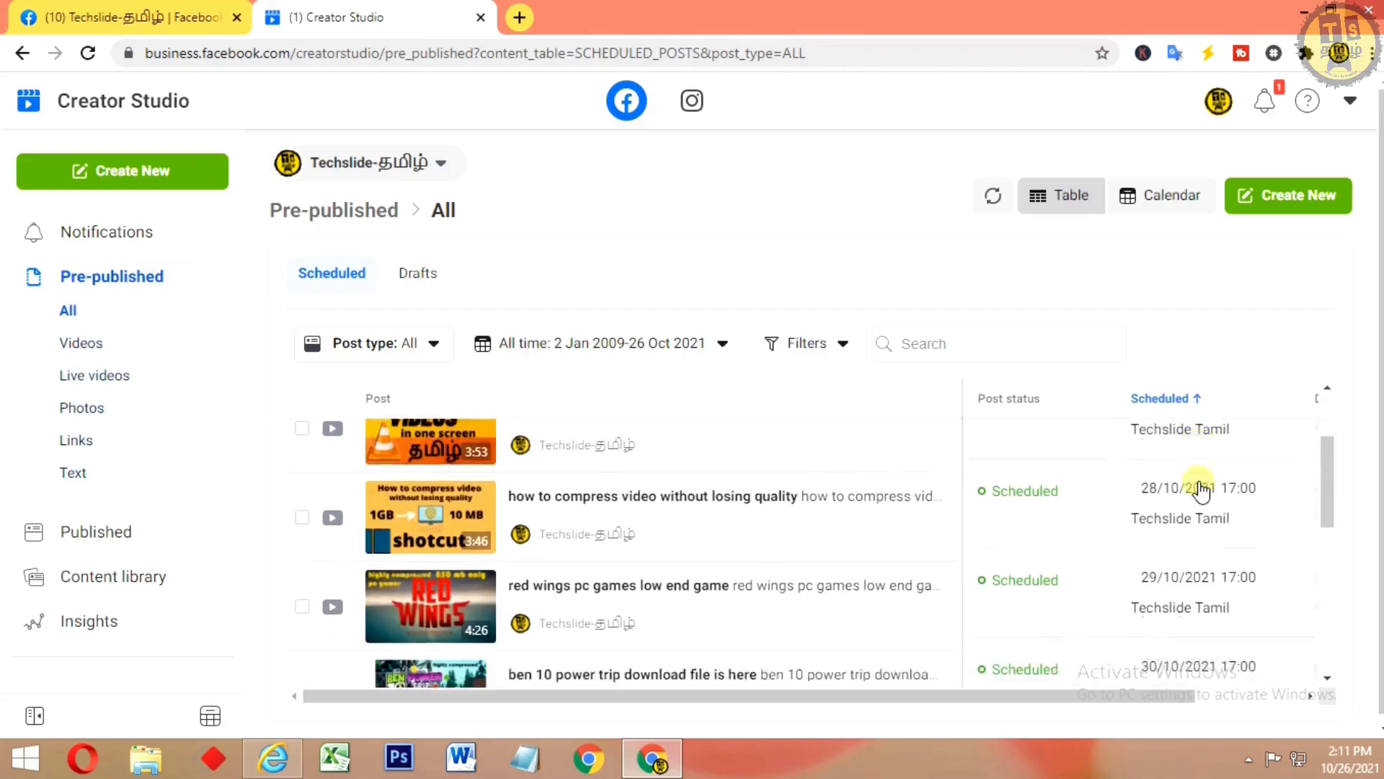
pyautogui.scroll(-1, 1201, 493)
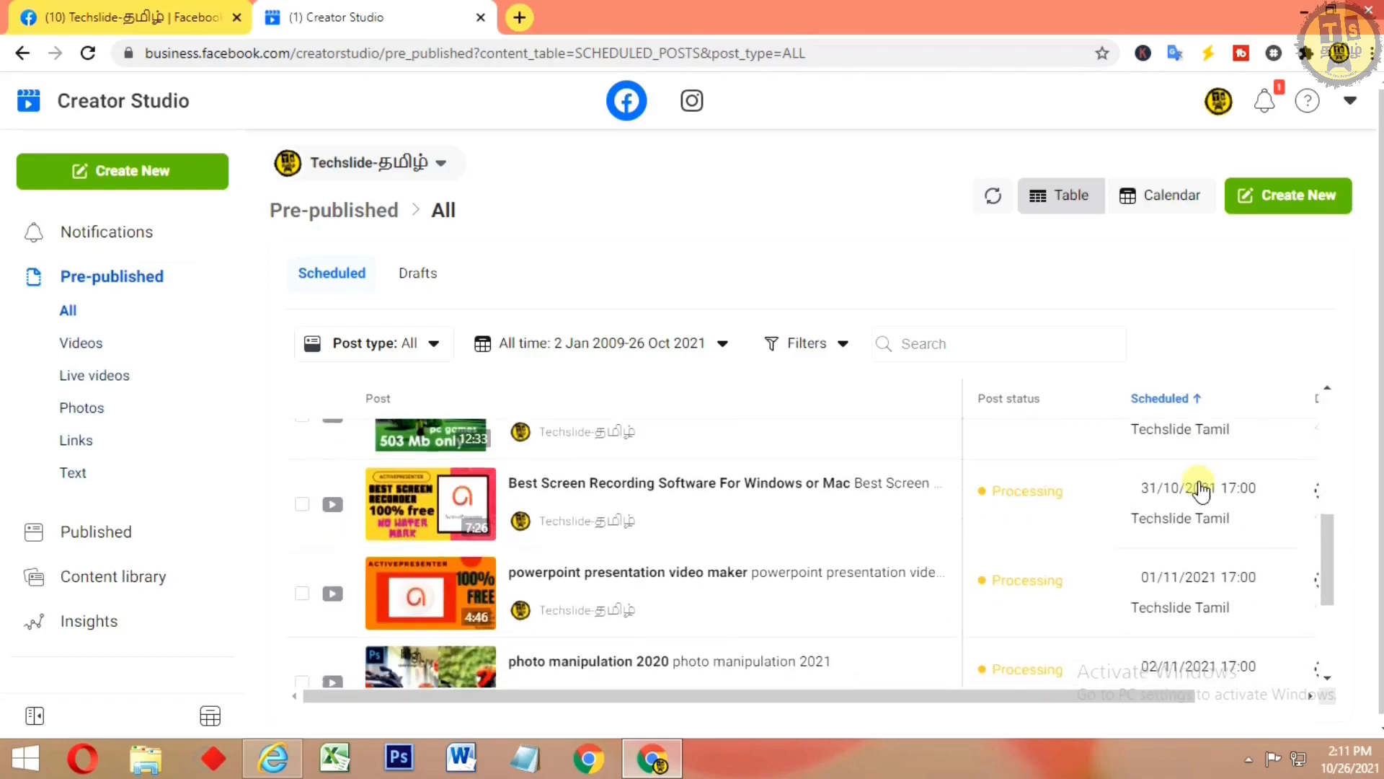